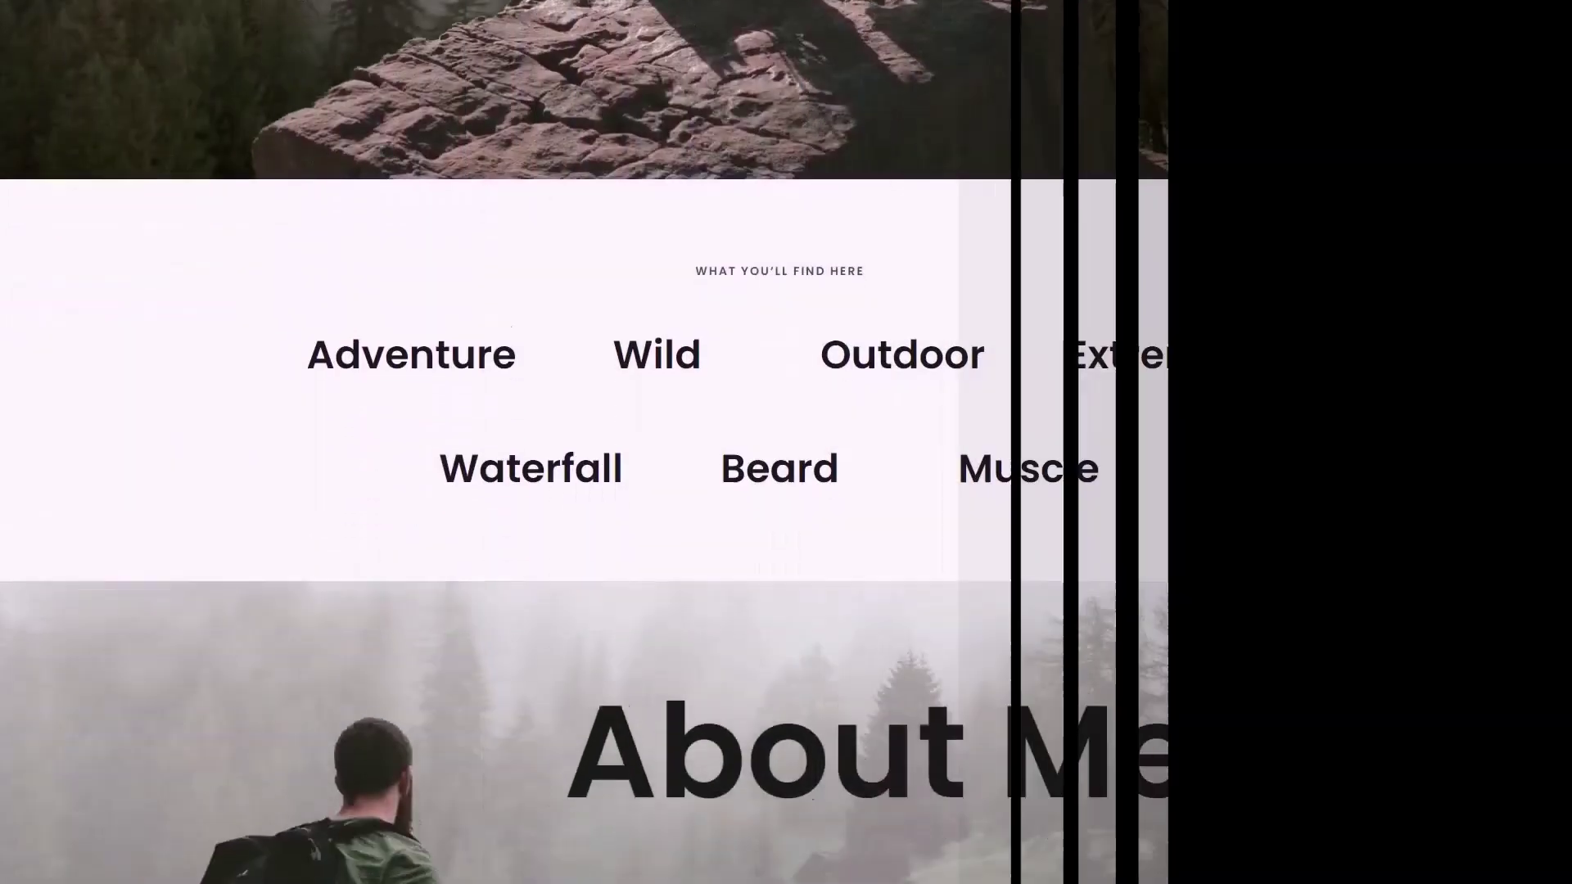
# - Scroll the vlog demo page past Featured Vlog and Visit My Channel to My Gear
pyautogui.scroll(-5, 1024, 671)
pyautogui.scroll(-1, 1023, 657)
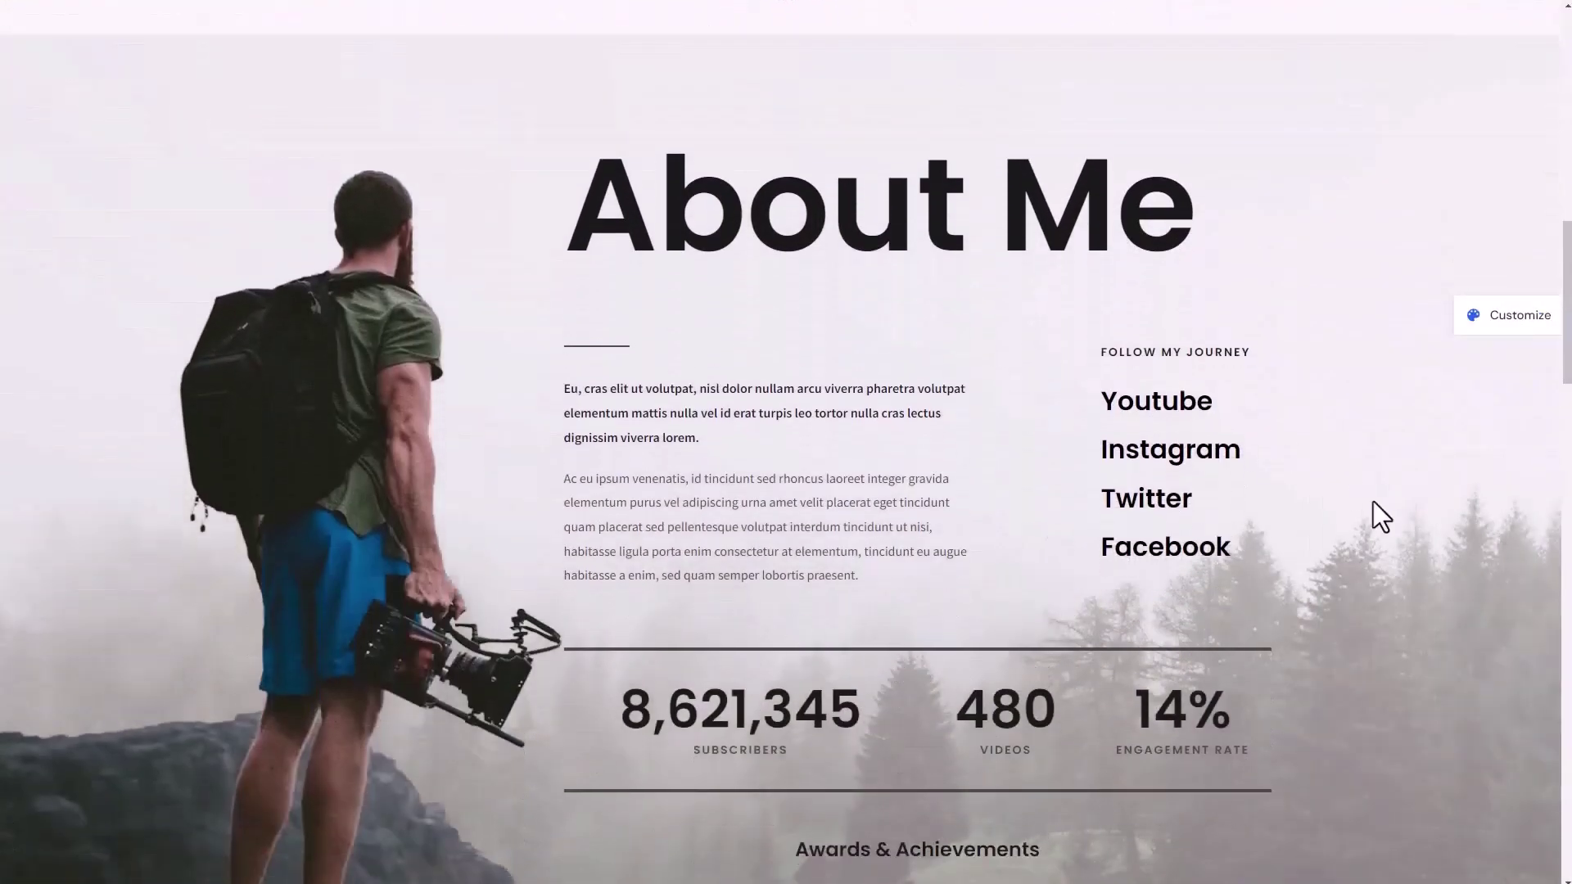
pyautogui.scroll(-1, 1384, 532)
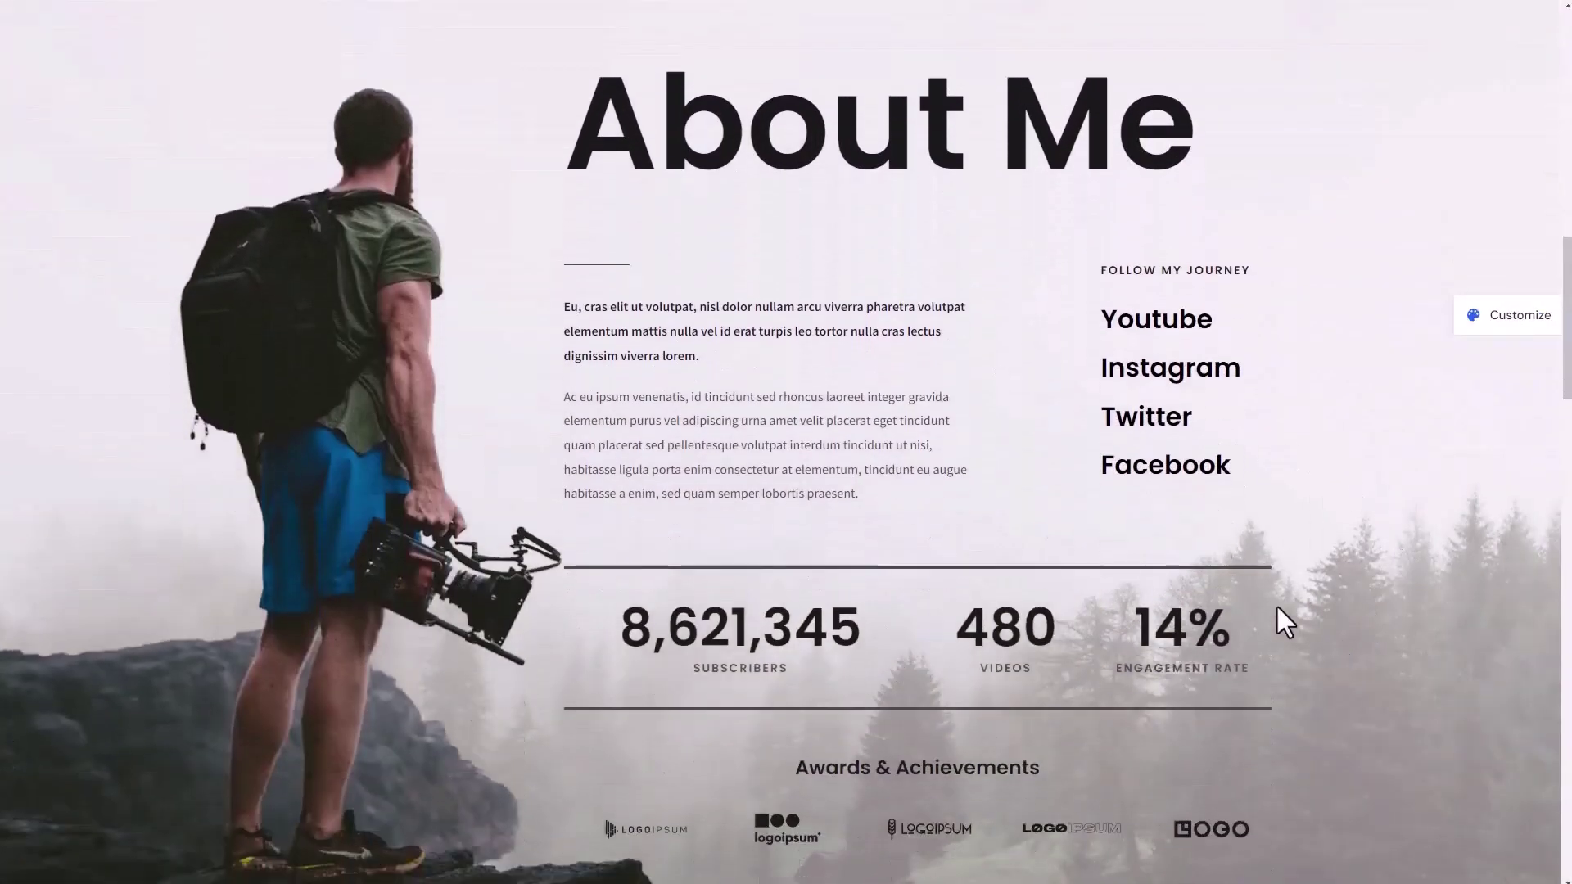
pyautogui.scroll(-9, 1308, 626)
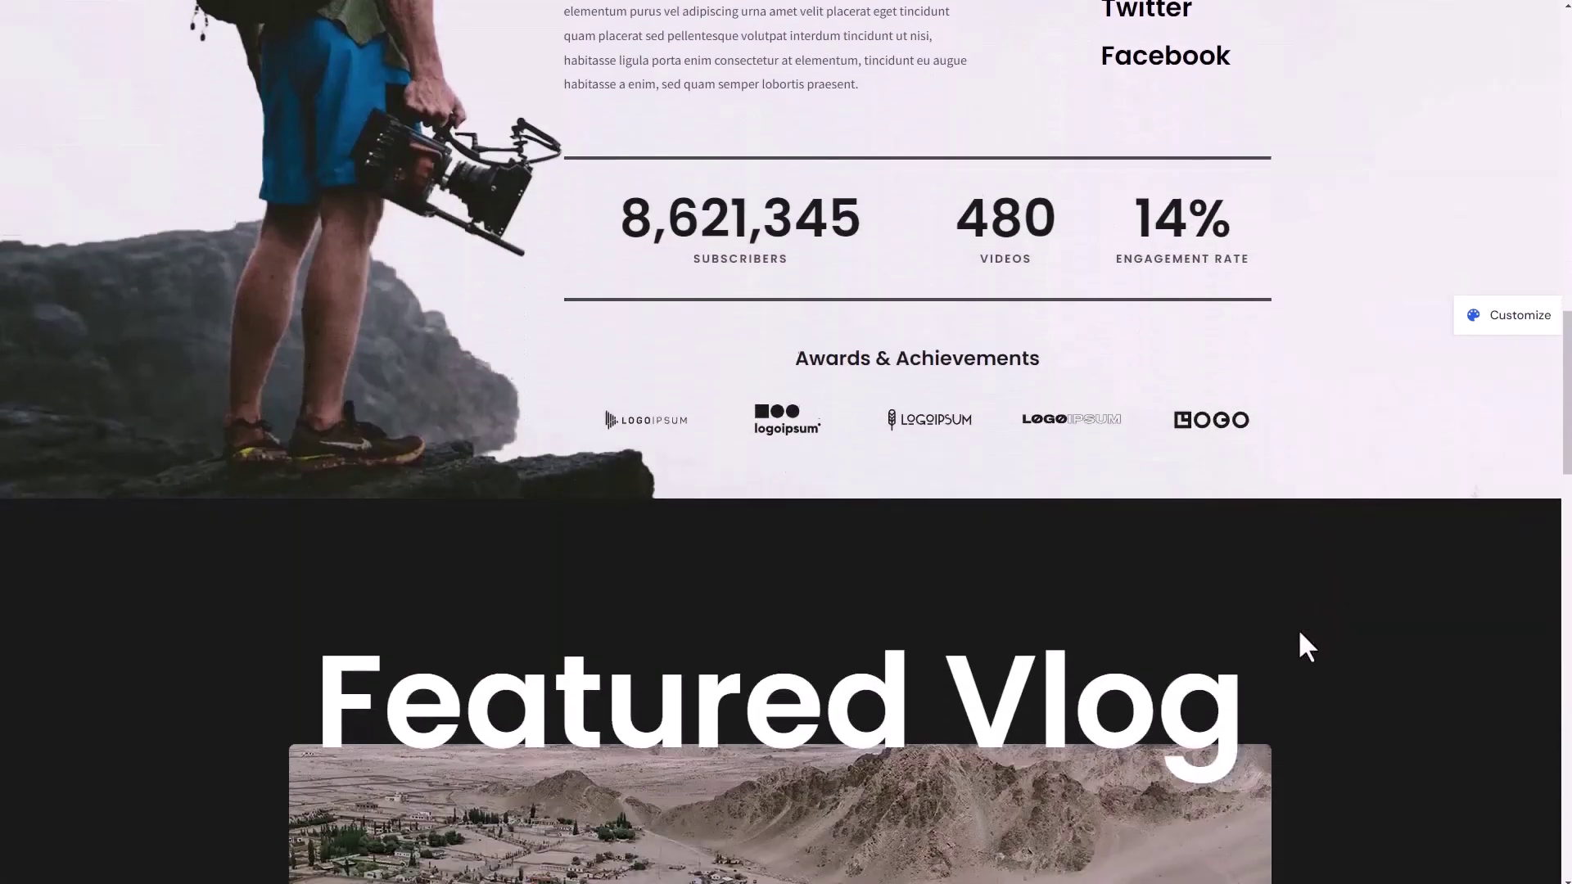
pyautogui.scroll(-3, 1288, 632)
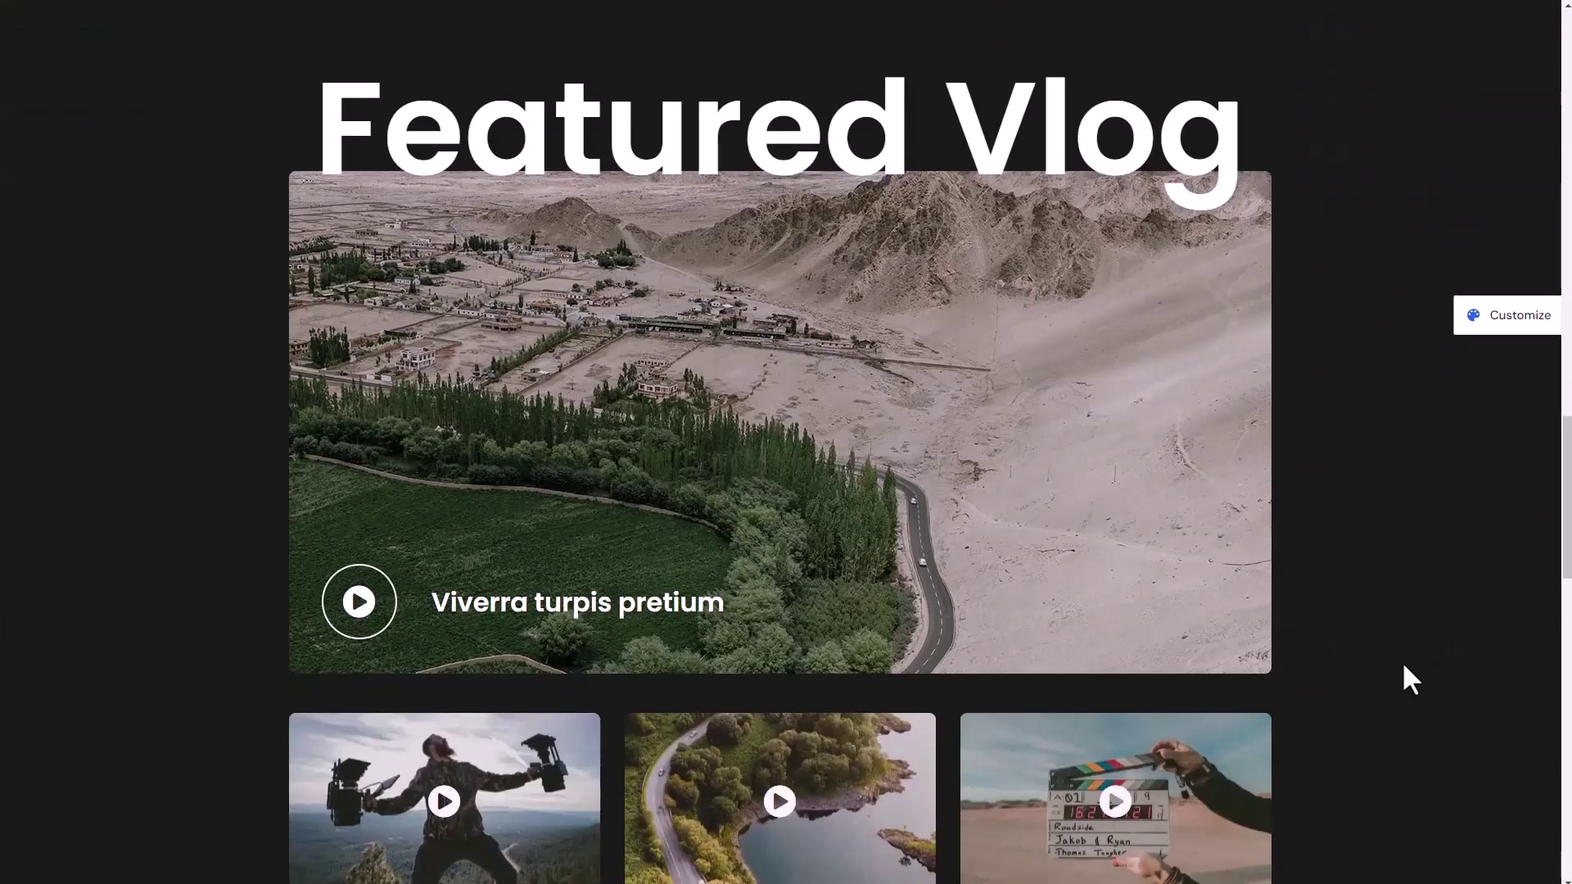
pyautogui.scroll(-8, 1359, 667)
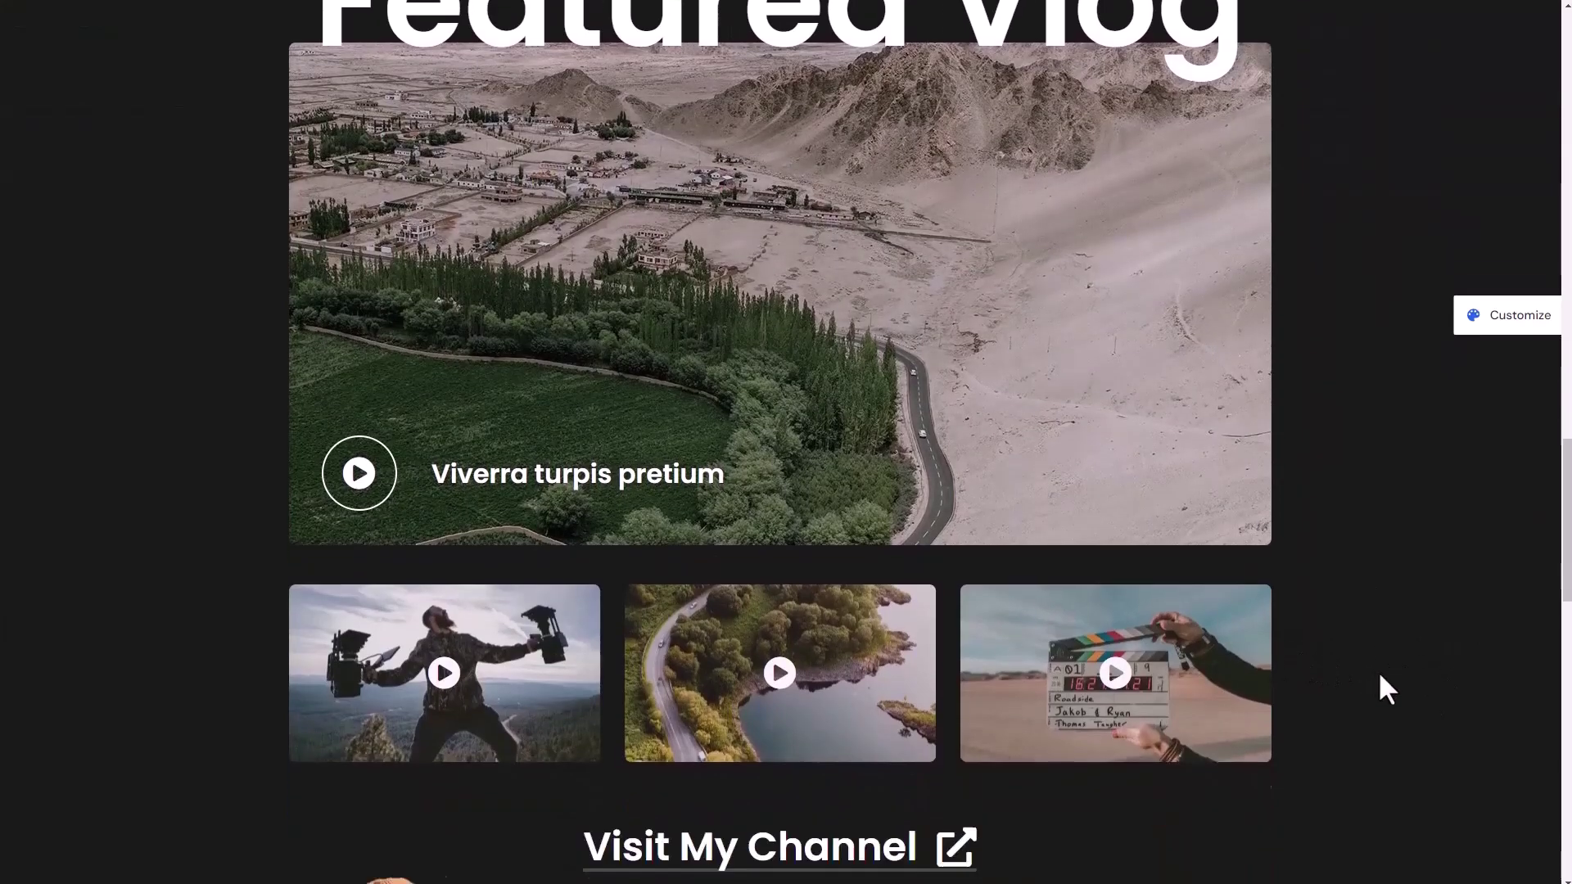
pyautogui.scroll(-4, 1364, 667)
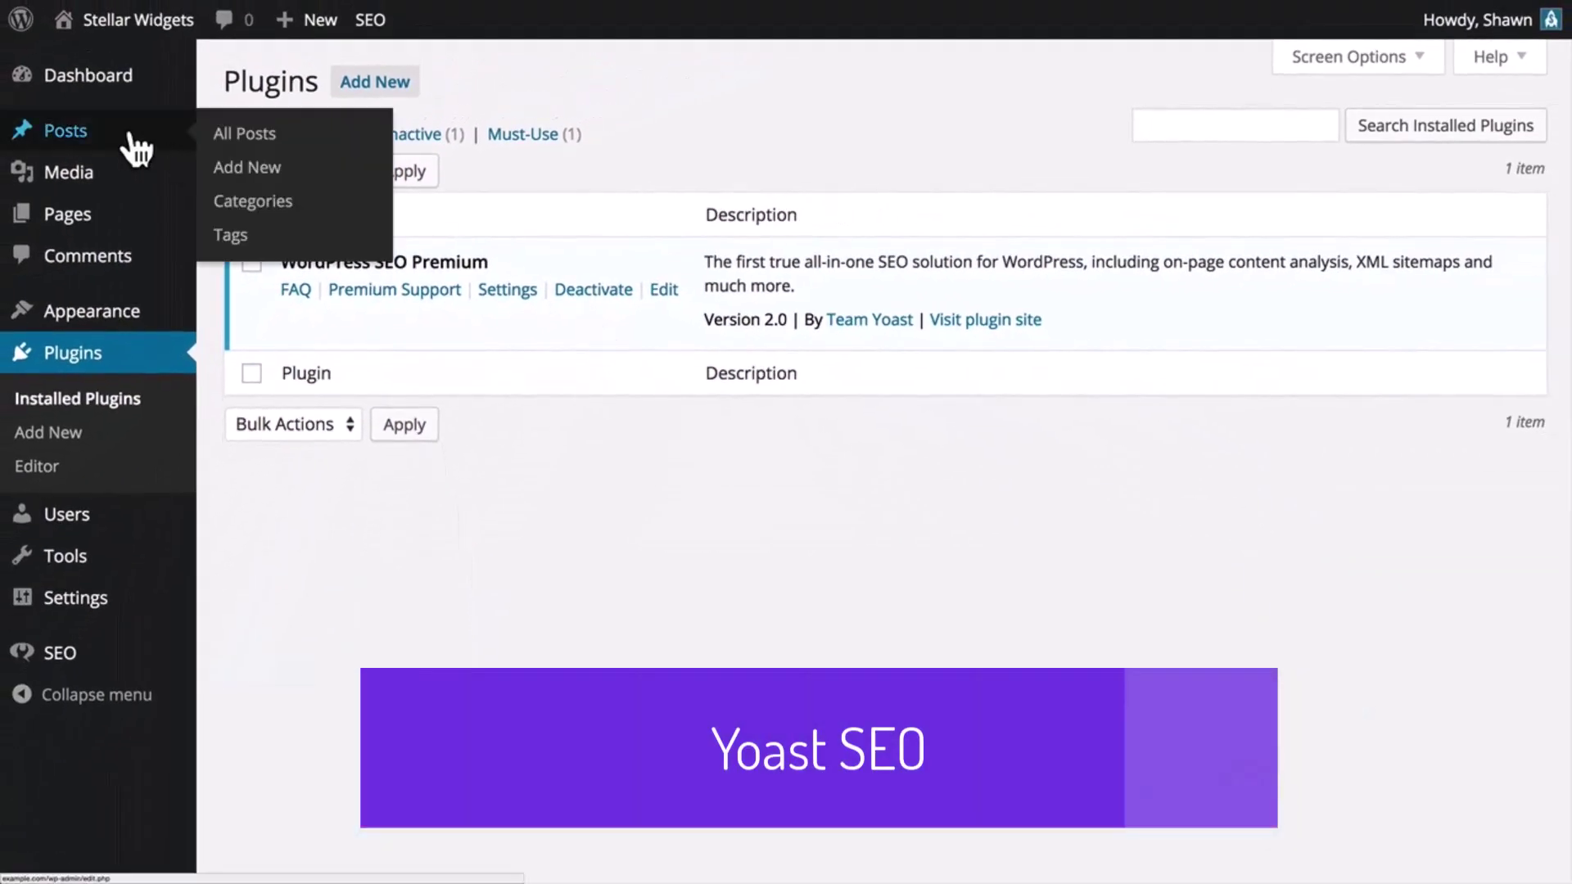
# - Open the Rocket Powered Skates post for editing and try, then clear, a custom SEO title
pyautogui.click(131, 135)
pyautogui.click(285, 290)
pyautogui.scroll(-10, 386, 305)
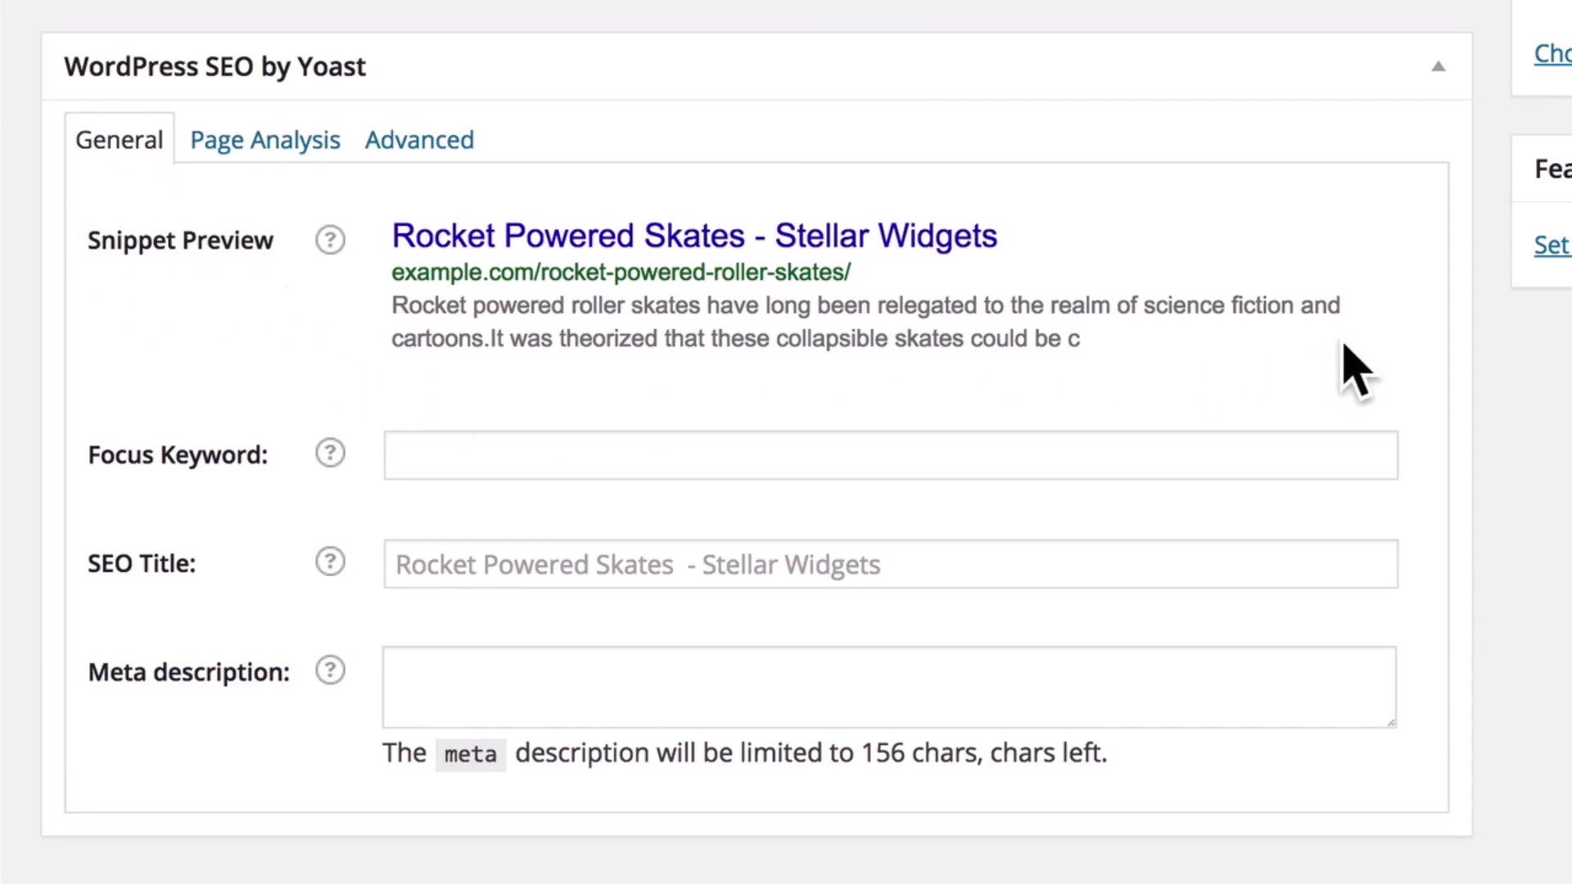
pyautogui.click(990, 565)
pyautogui.write('A New Title')
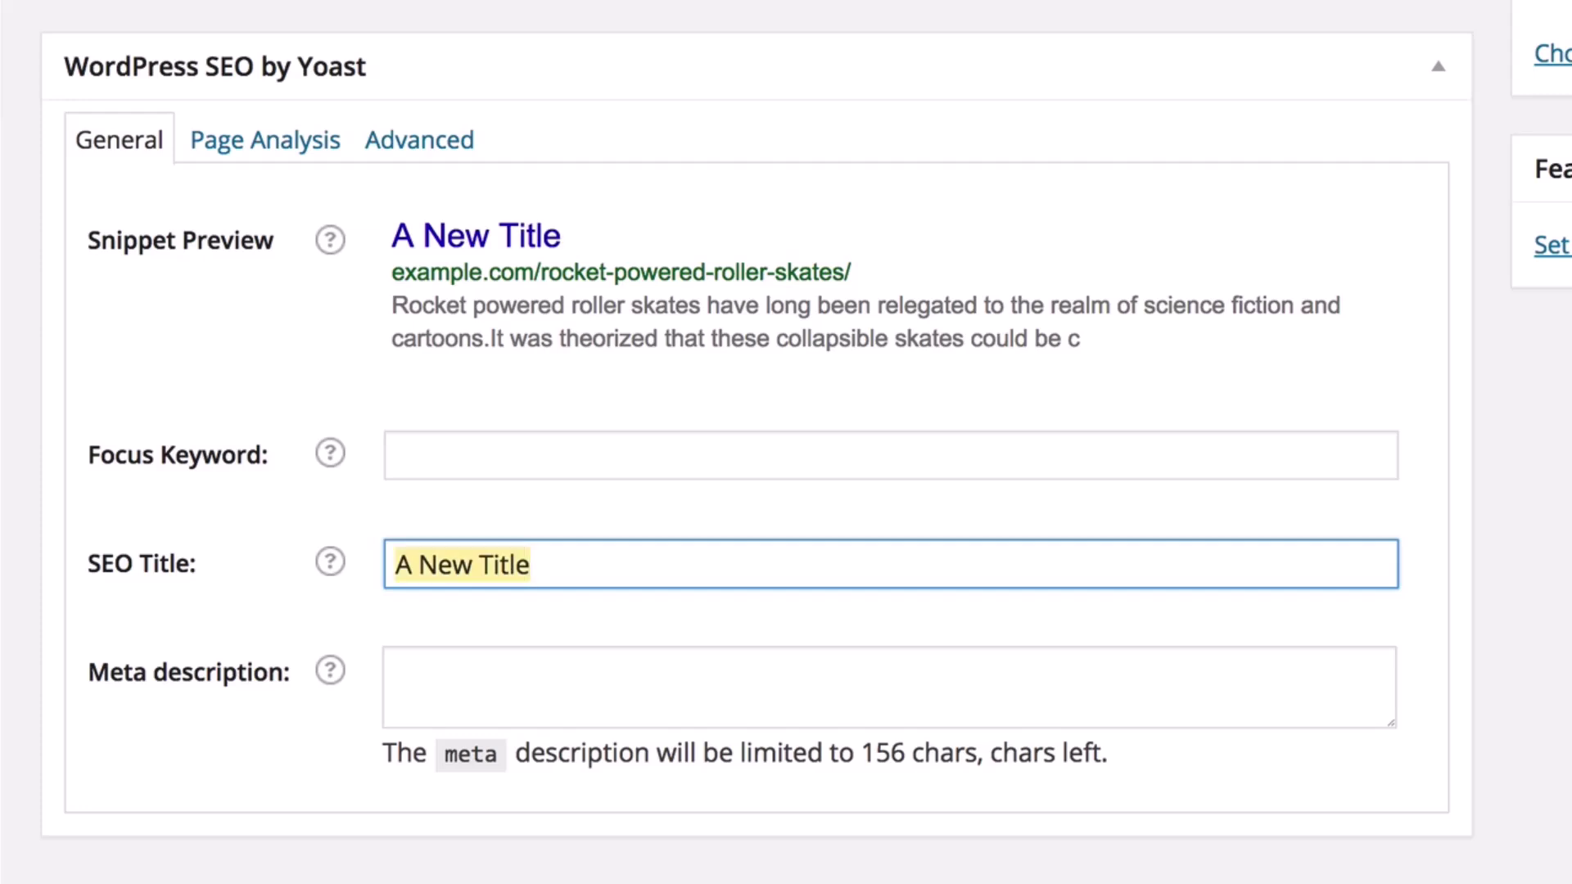
pyautogui.press('BackSpace')
# - Set the focus keyword to 'rocket powered roller skates' from the autocomplete suggestions
pyautogui.click(193, 507)
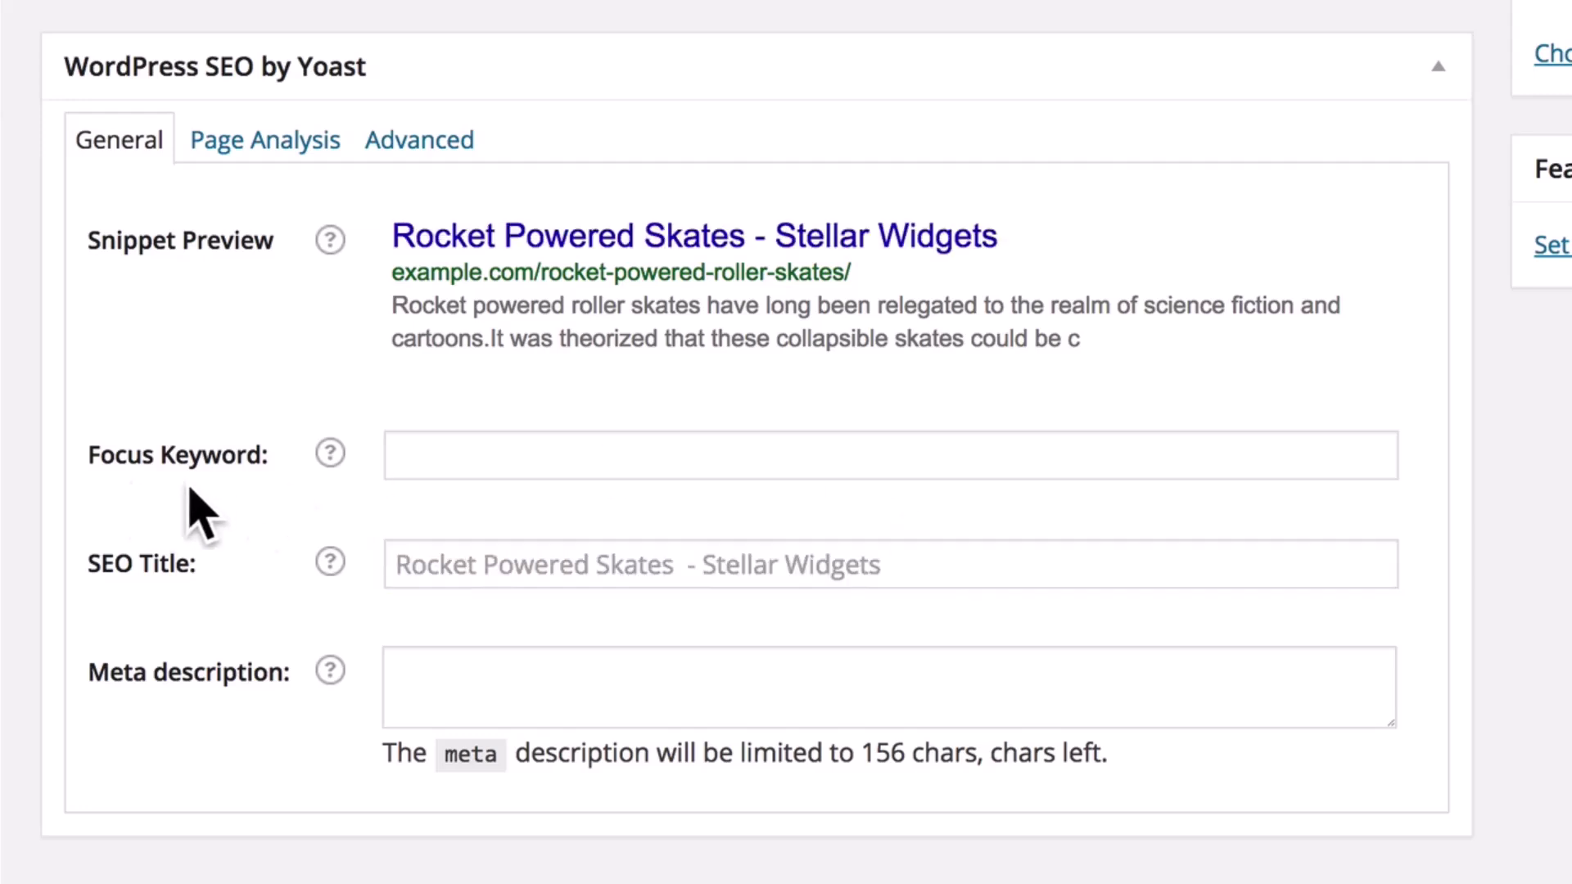
pyautogui.click(410, 457)
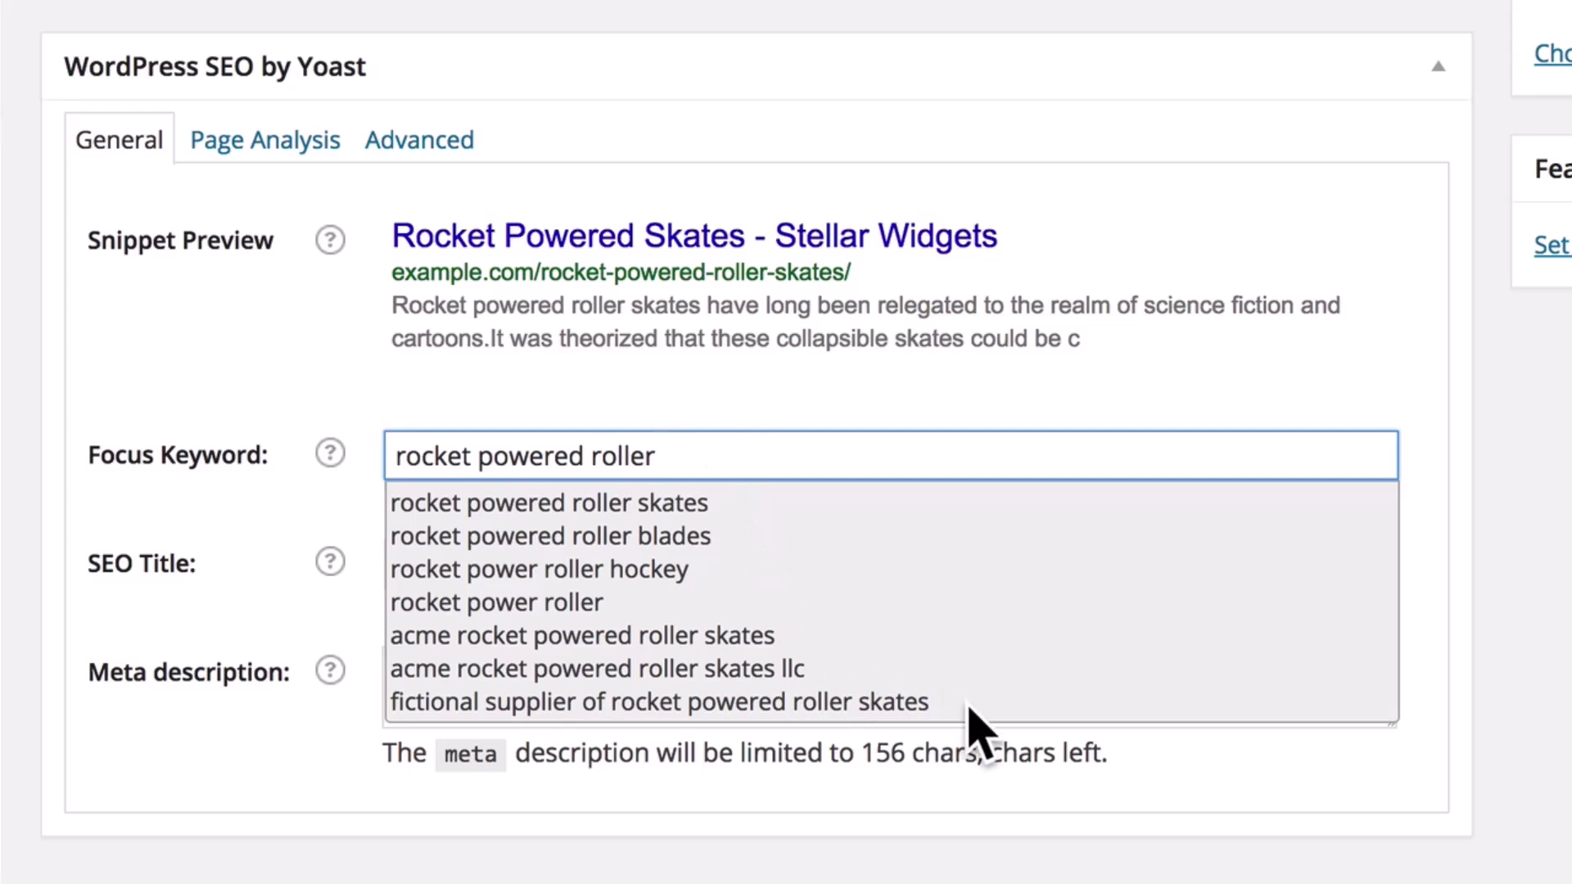
pyautogui.click(740, 505)
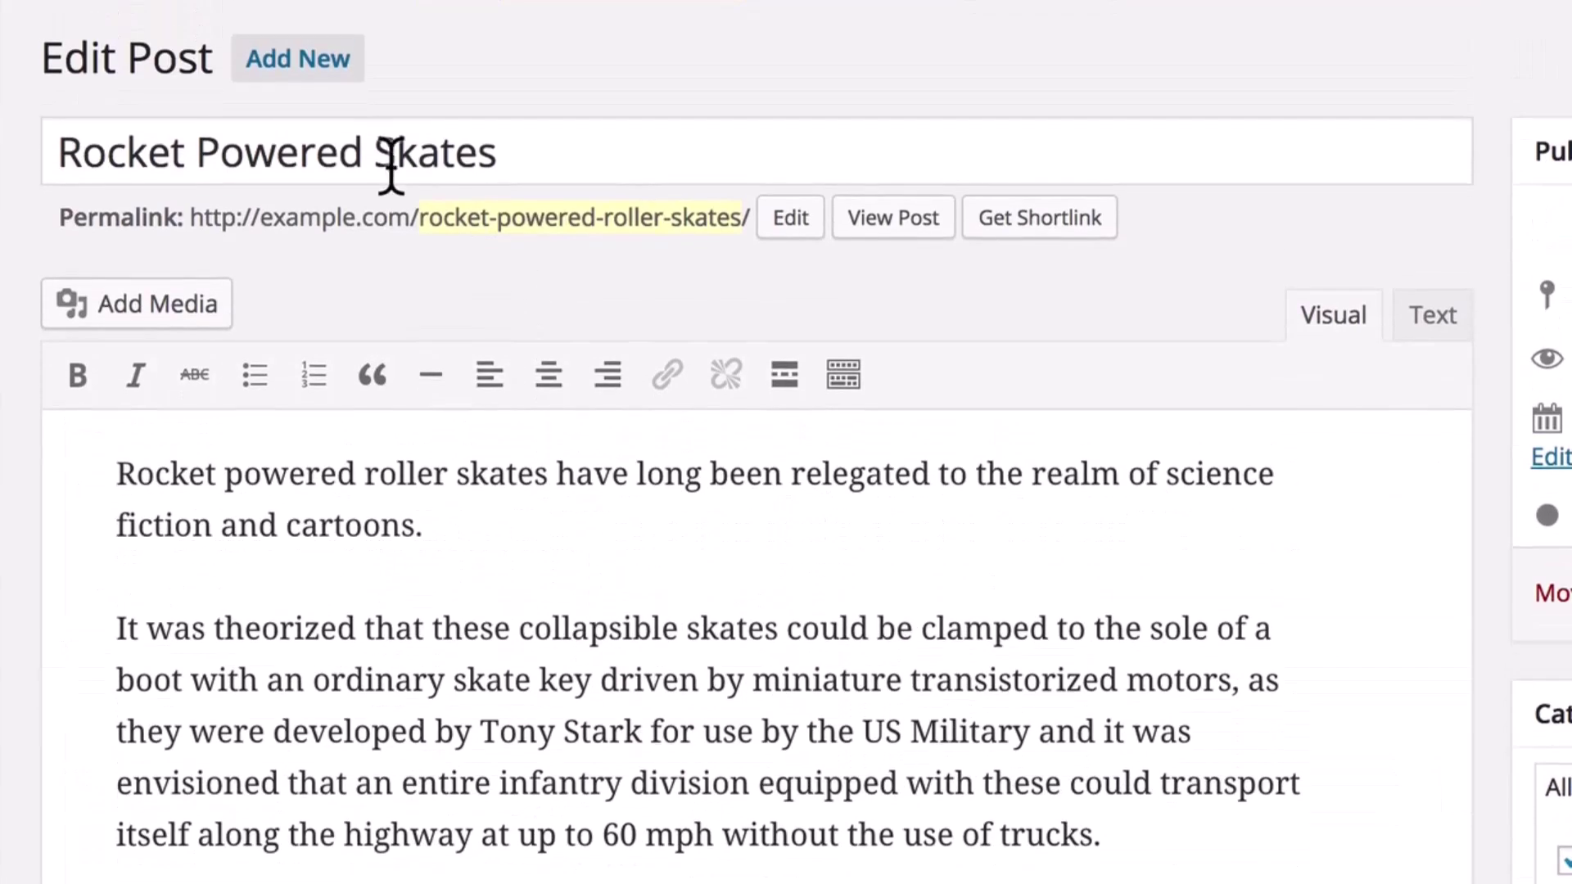
# - Retitle the post 'Rocket Powered Roller Skates' by inserting 'Roller'
pyautogui.click(391, 164)
pyautogui.write('Roller Skates')
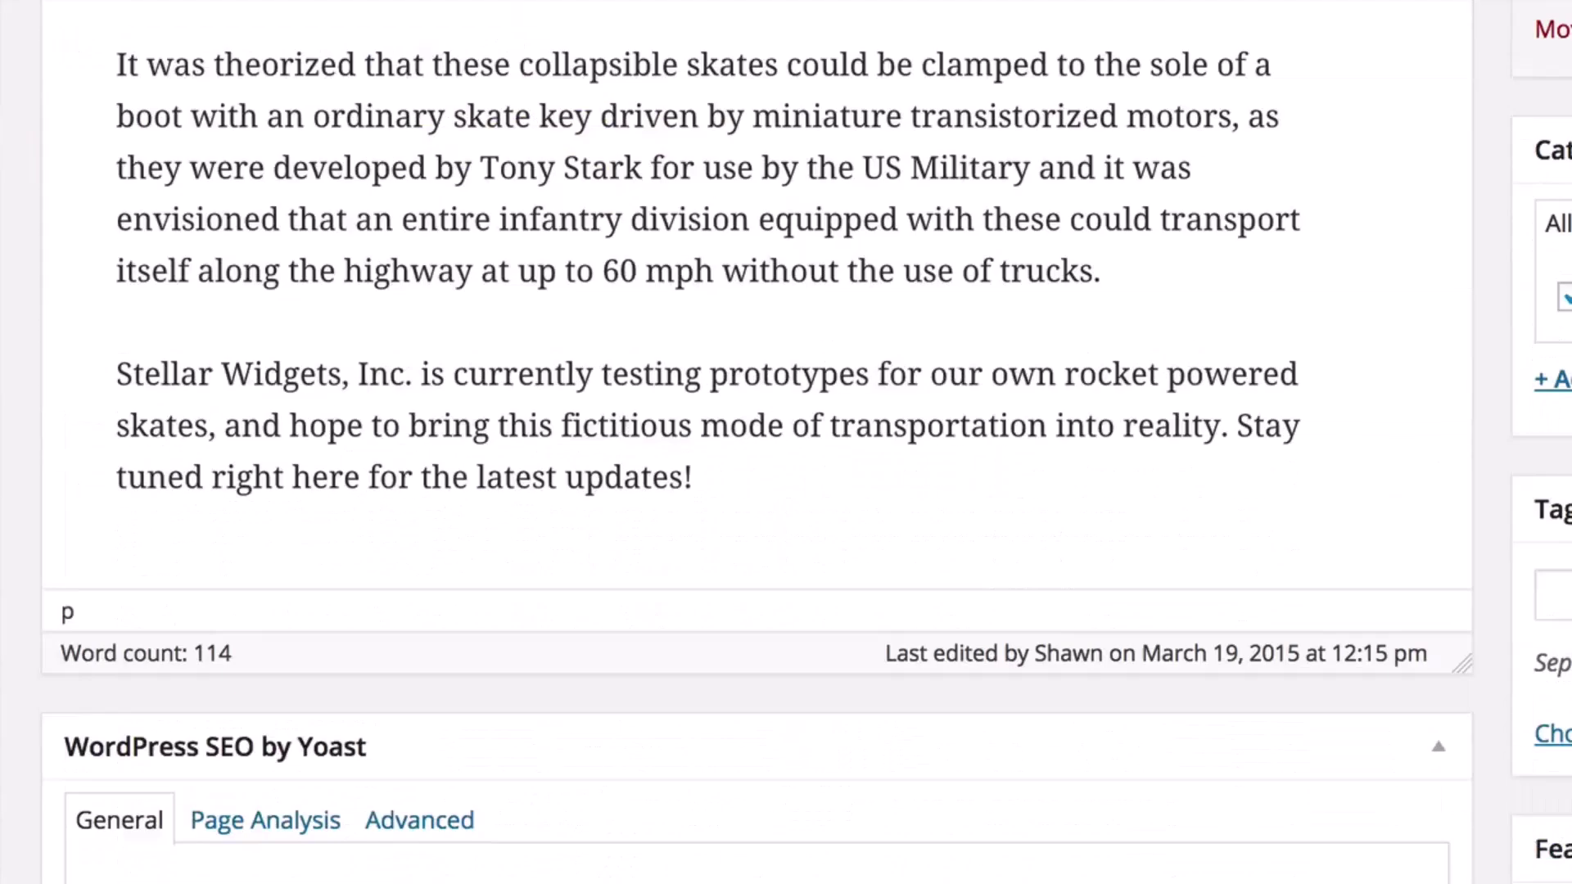
pyautogui.scroll(-8, 720, 741)
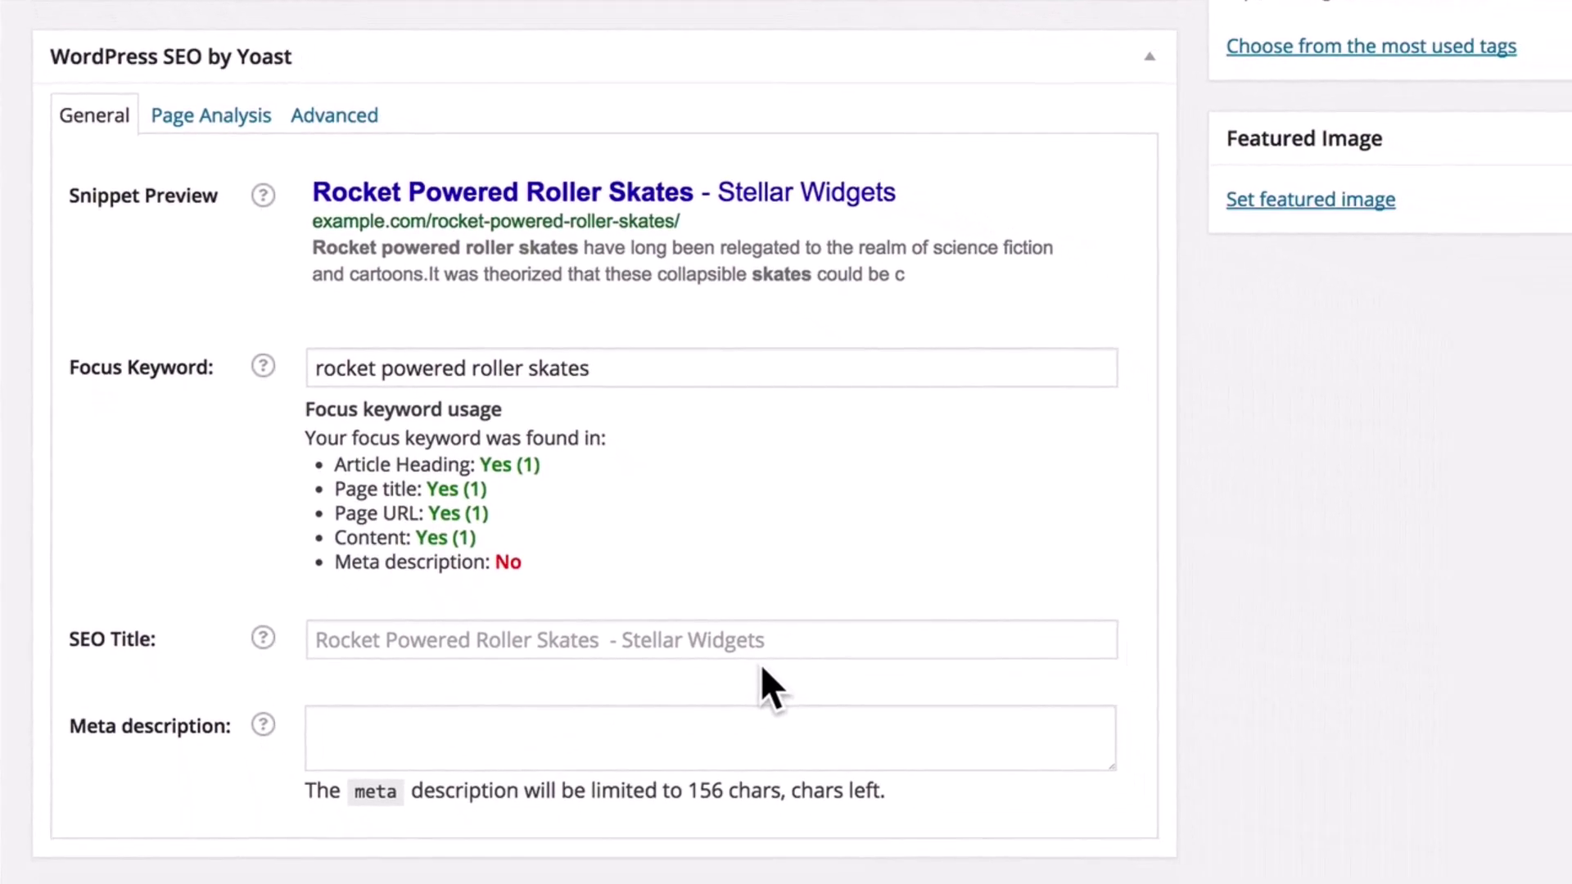
# - Leave the SEO title at its default and paste the prepared meta description
pyautogui.click(761, 658)
pyautogui.write('Your New Title')
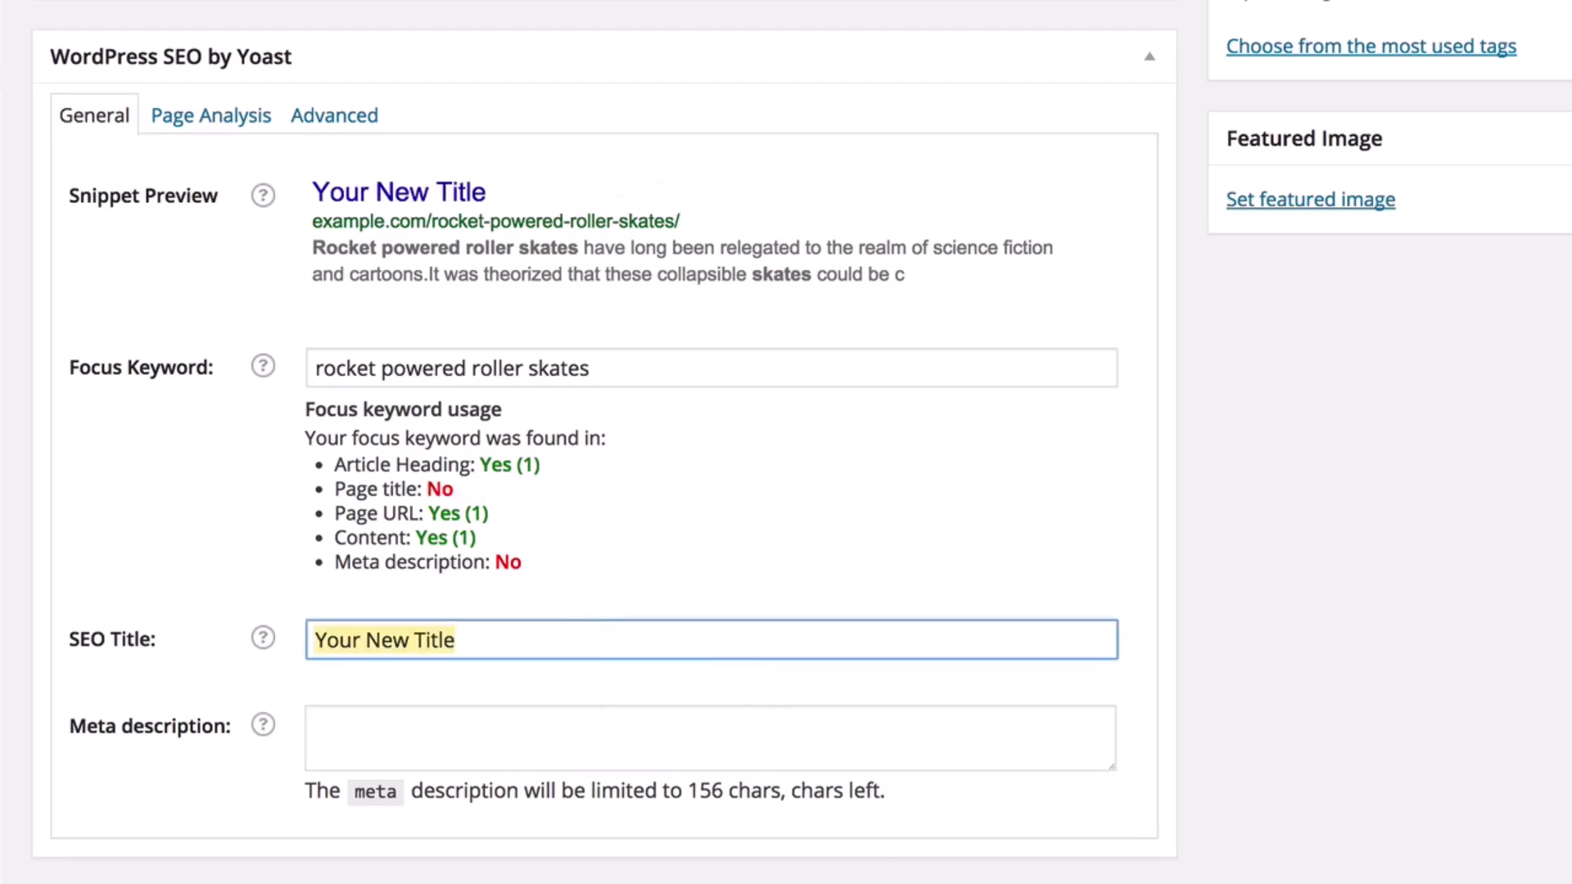
pyautogui.press('BackSpace')
pyautogui.click(200, 766)
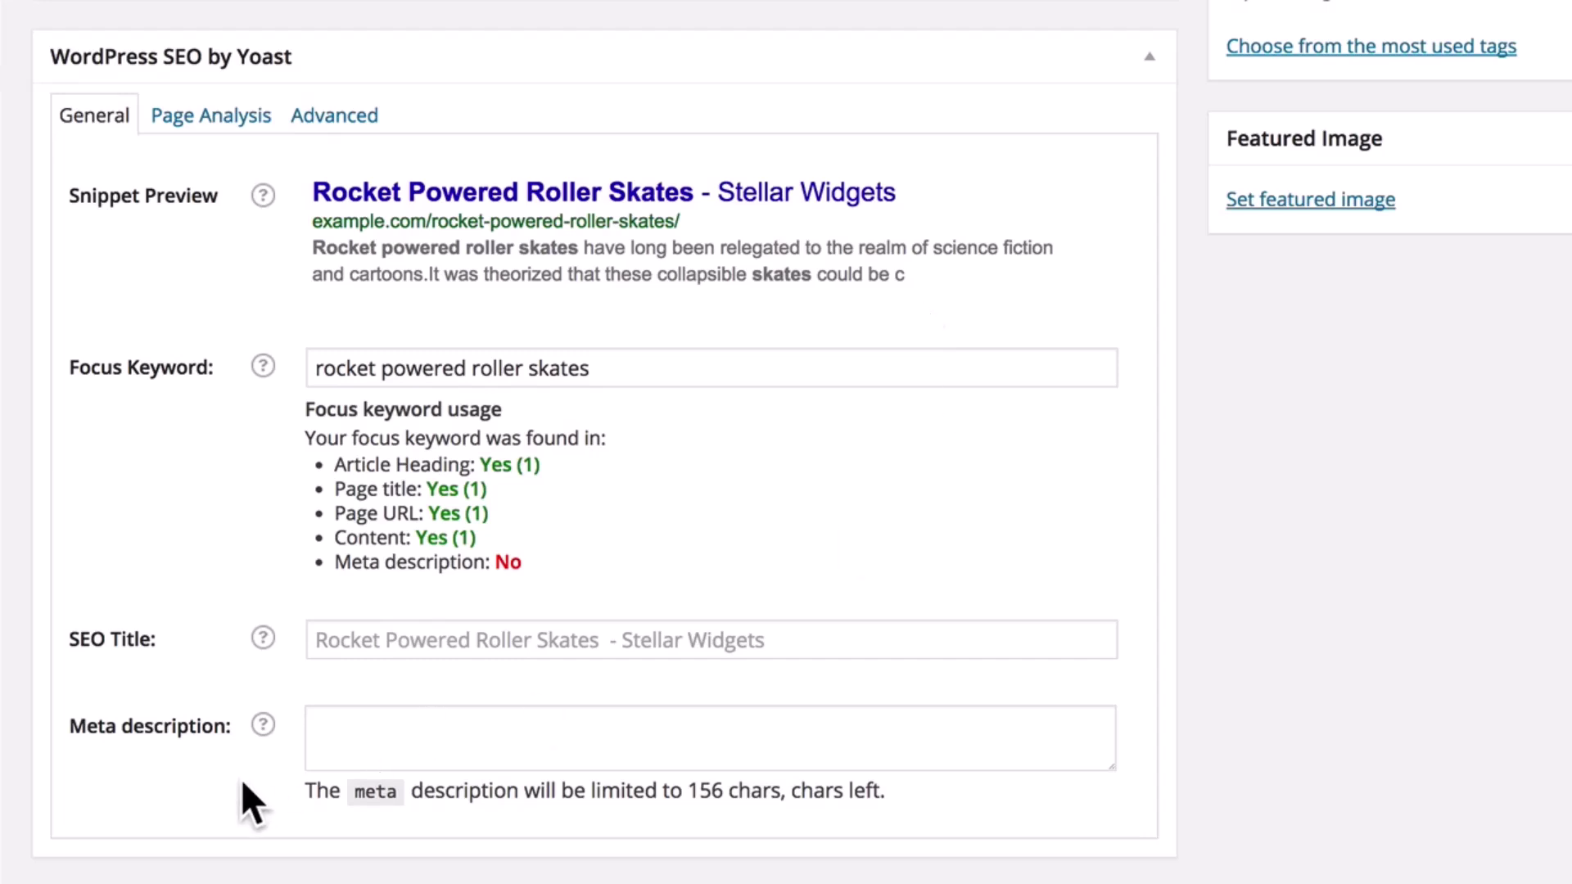
pyautogui.click(372, 747)
pyautogui.write("Rocket powered roller skates have long been the stuff of science fiction and cartoons, but we're currently testing prototypes in hopes of a summer launch.")
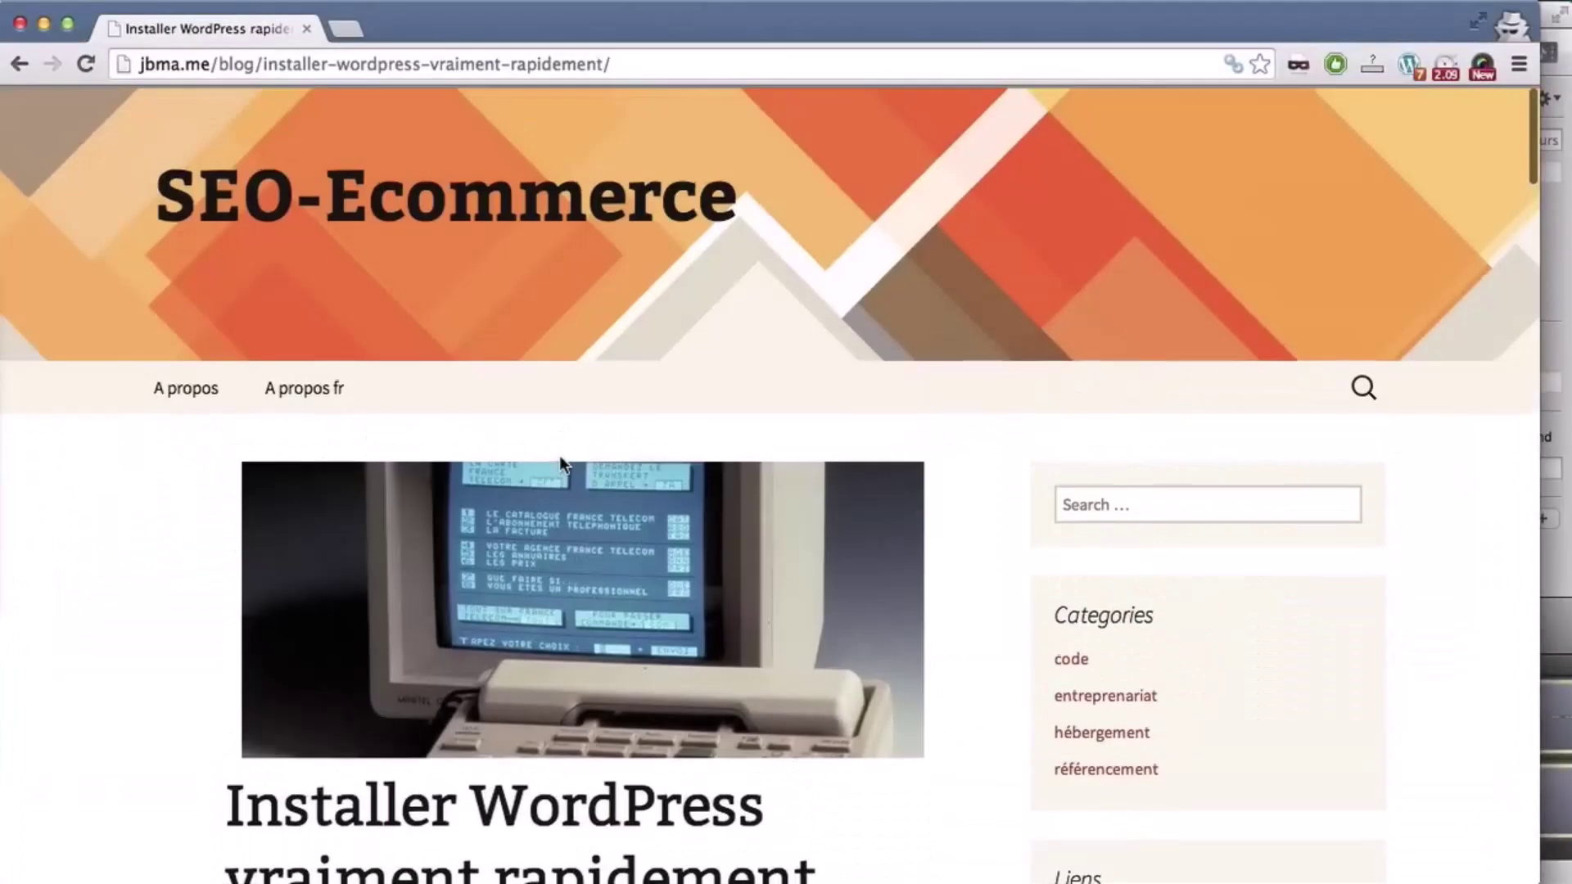
# - In the blog page's source, select the //fonts.googleapis.com domain on line 11
pyautogui.press('super+alt+u')
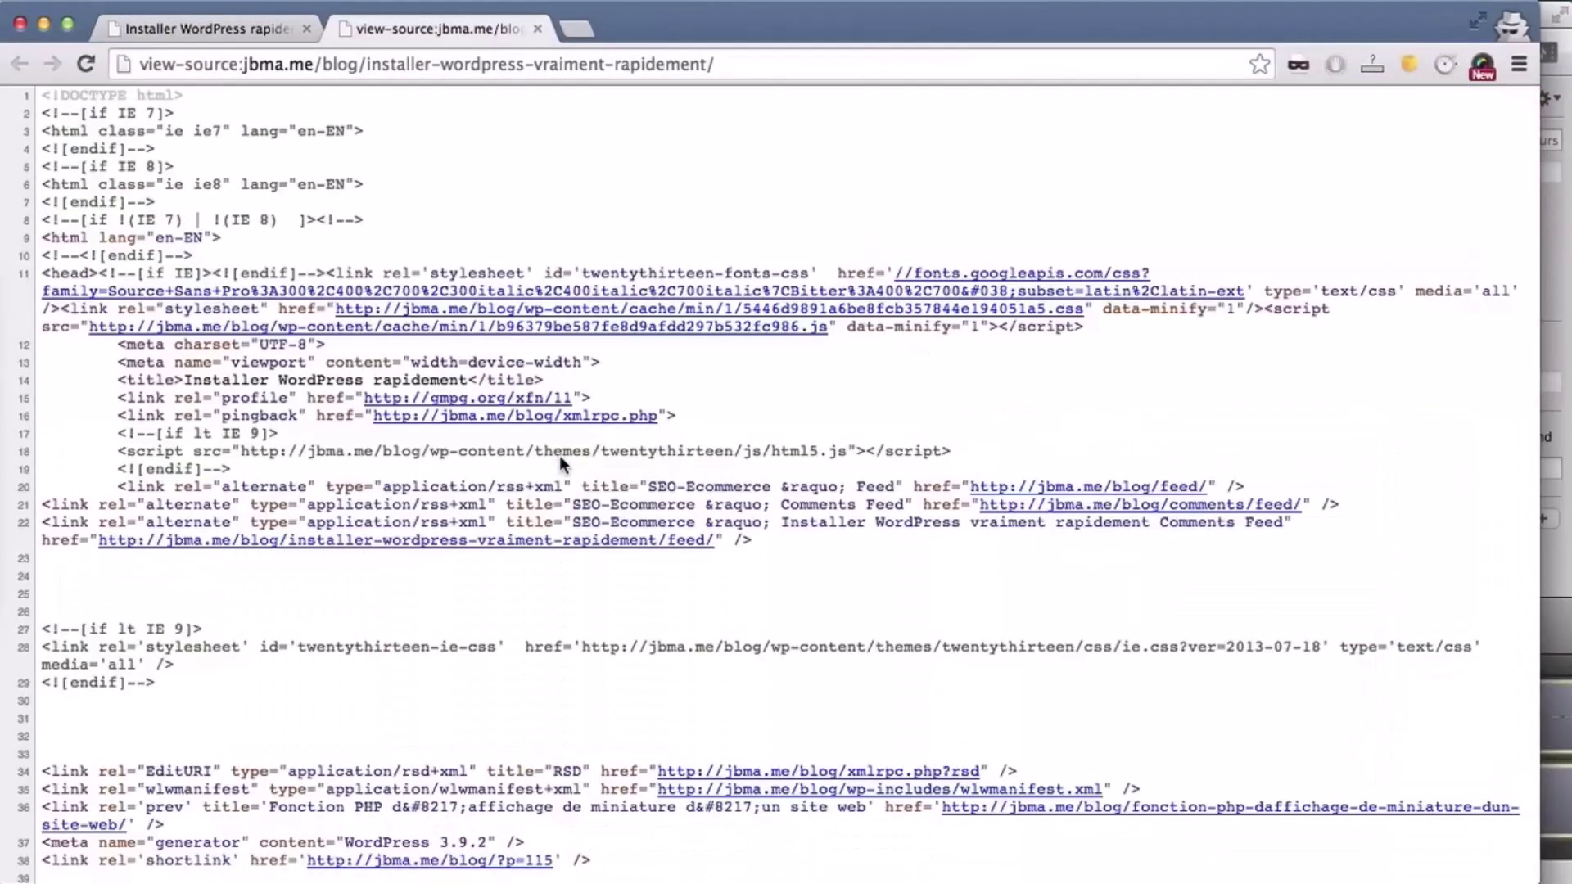
pyautogui.moveTo(894, 273); pyautogui.dragTo(1132, 281)
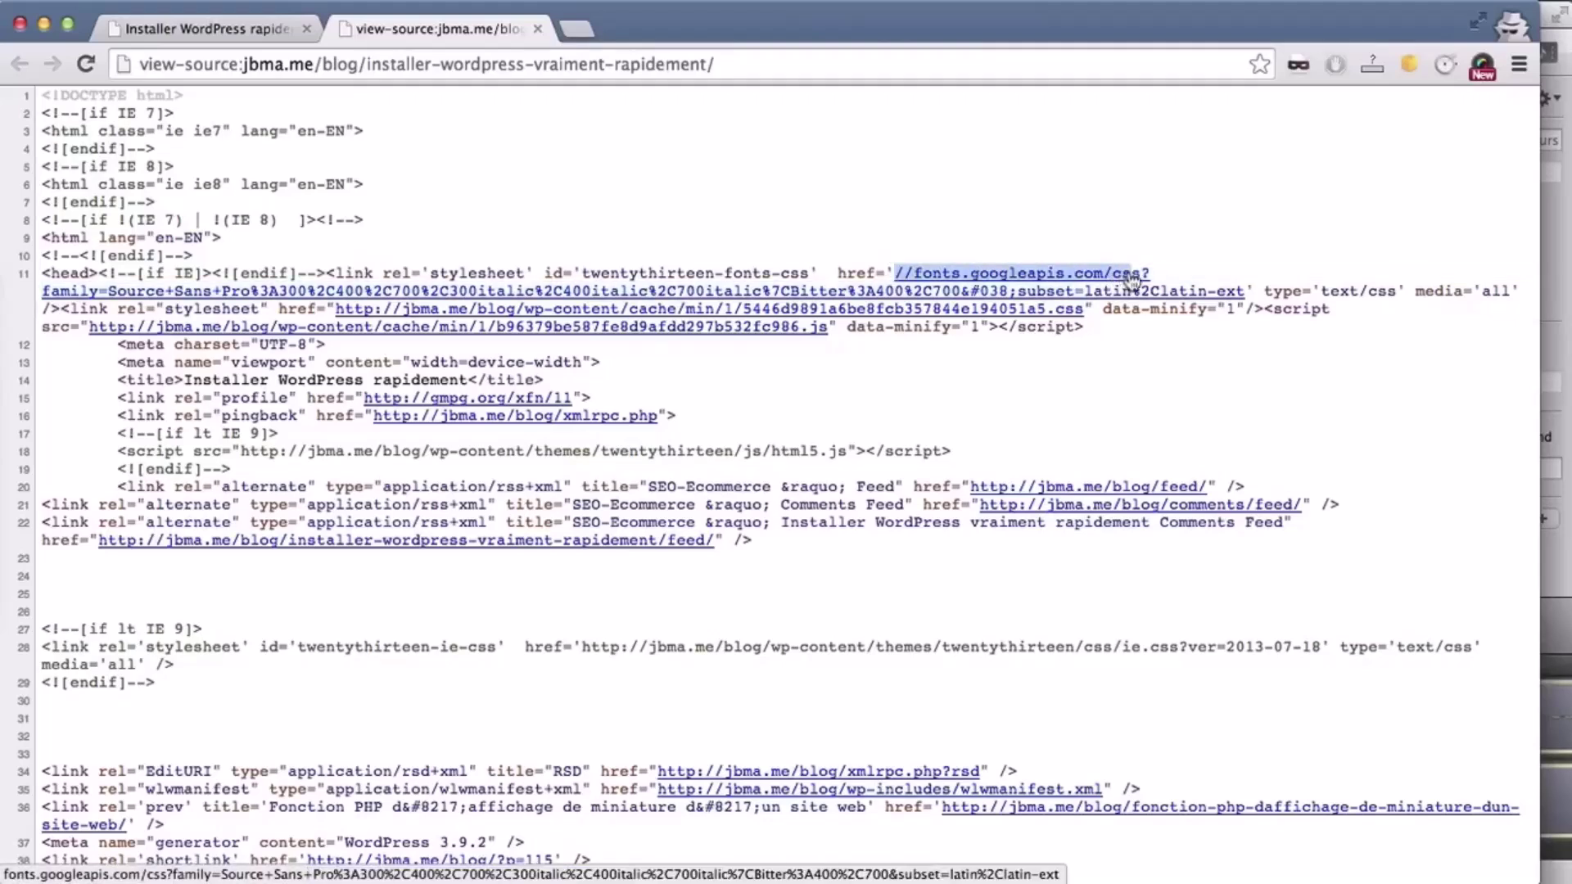
pyautogui.click(616, 255)
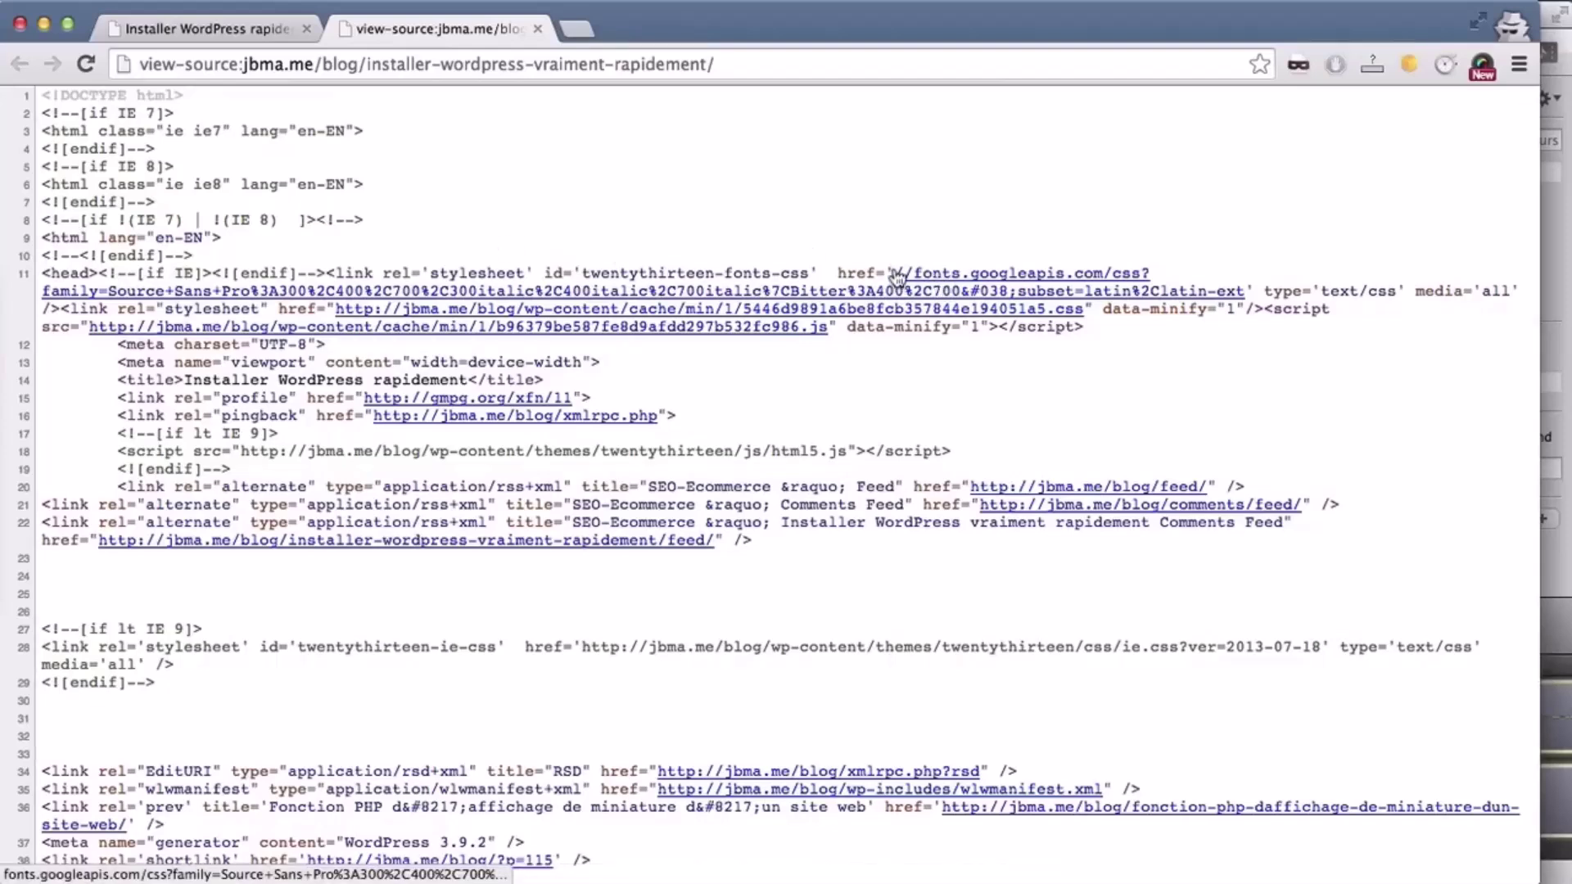
pyautogui.moveTo(894, 273); pyautogui.dragTo(1103, 275)
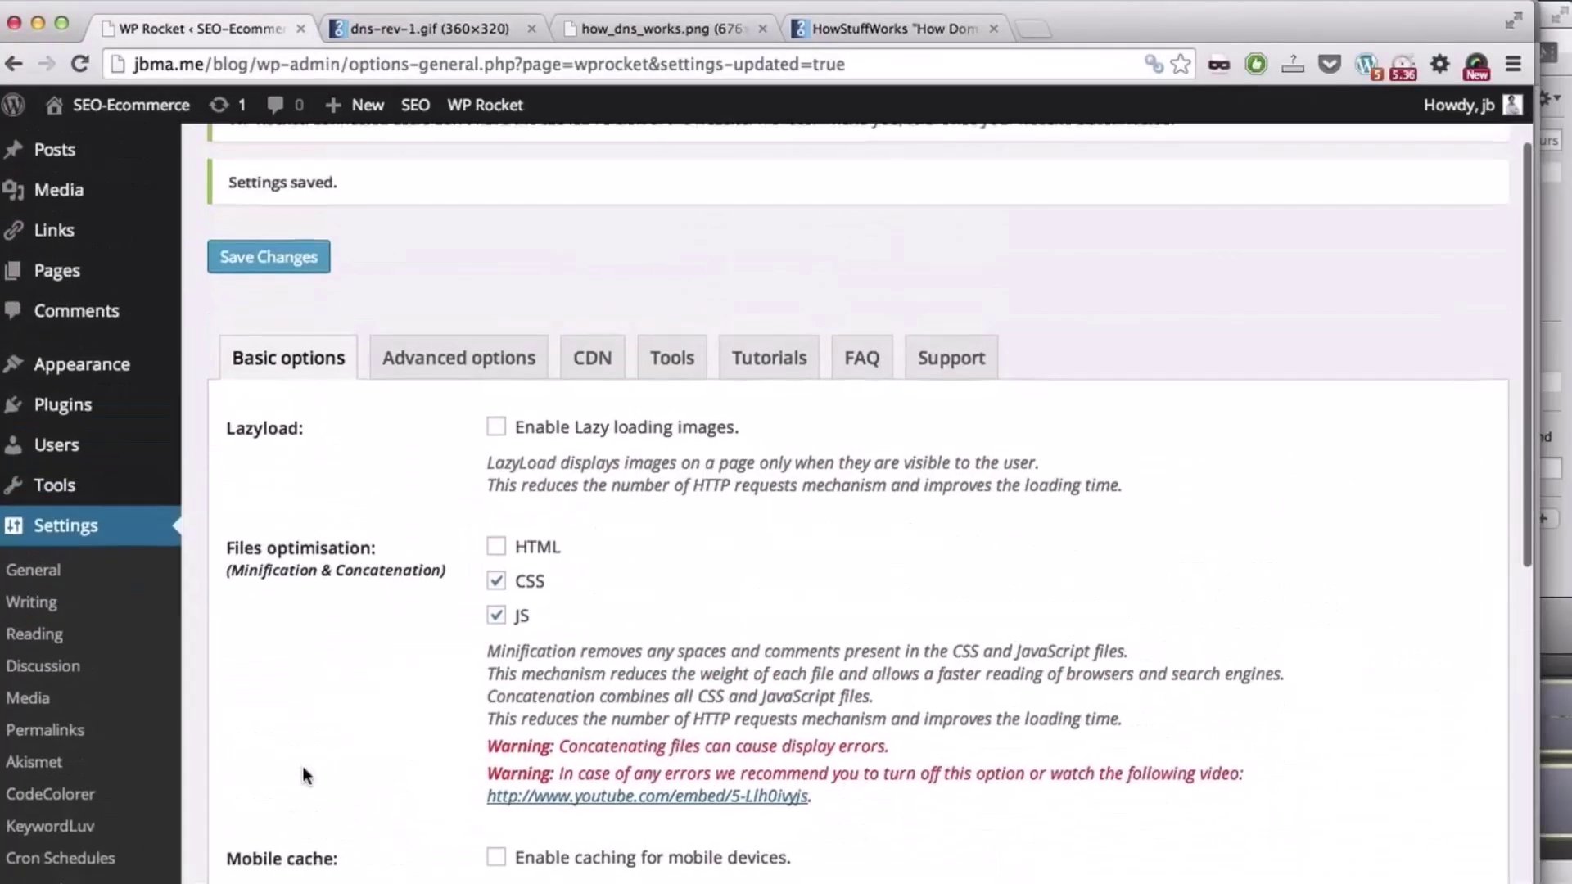
pyautogui.click(446, 362)
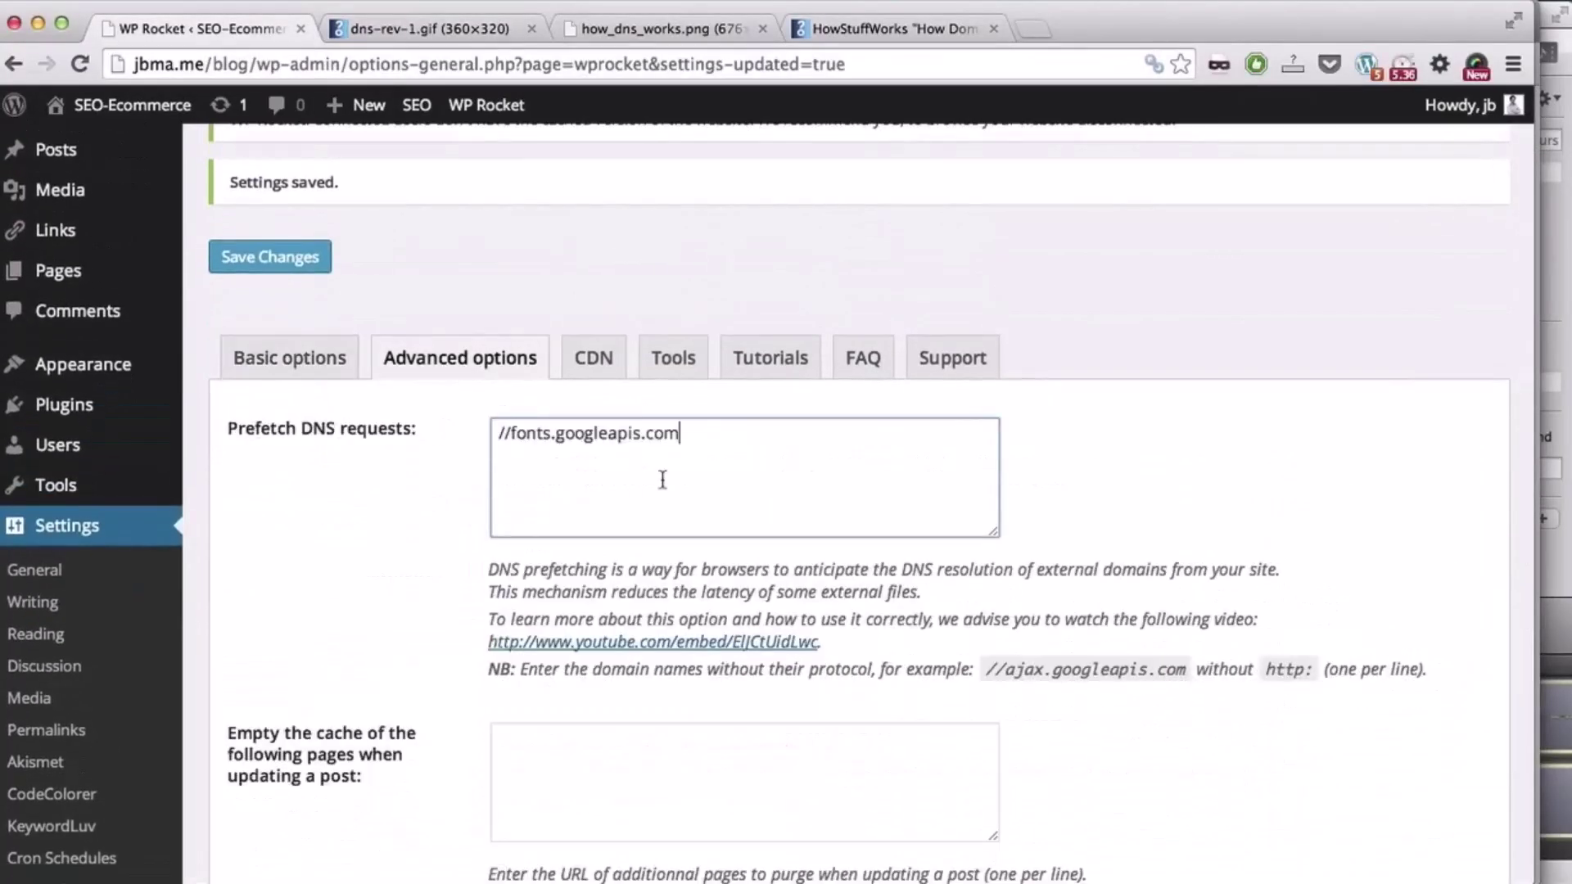
# - Save the WP Rocket settings with the Google Fonts DNS prefetch, then reload the blog page
pyautogui.scroll(-15, 662, 481)
pyautogui.click(270, 739)
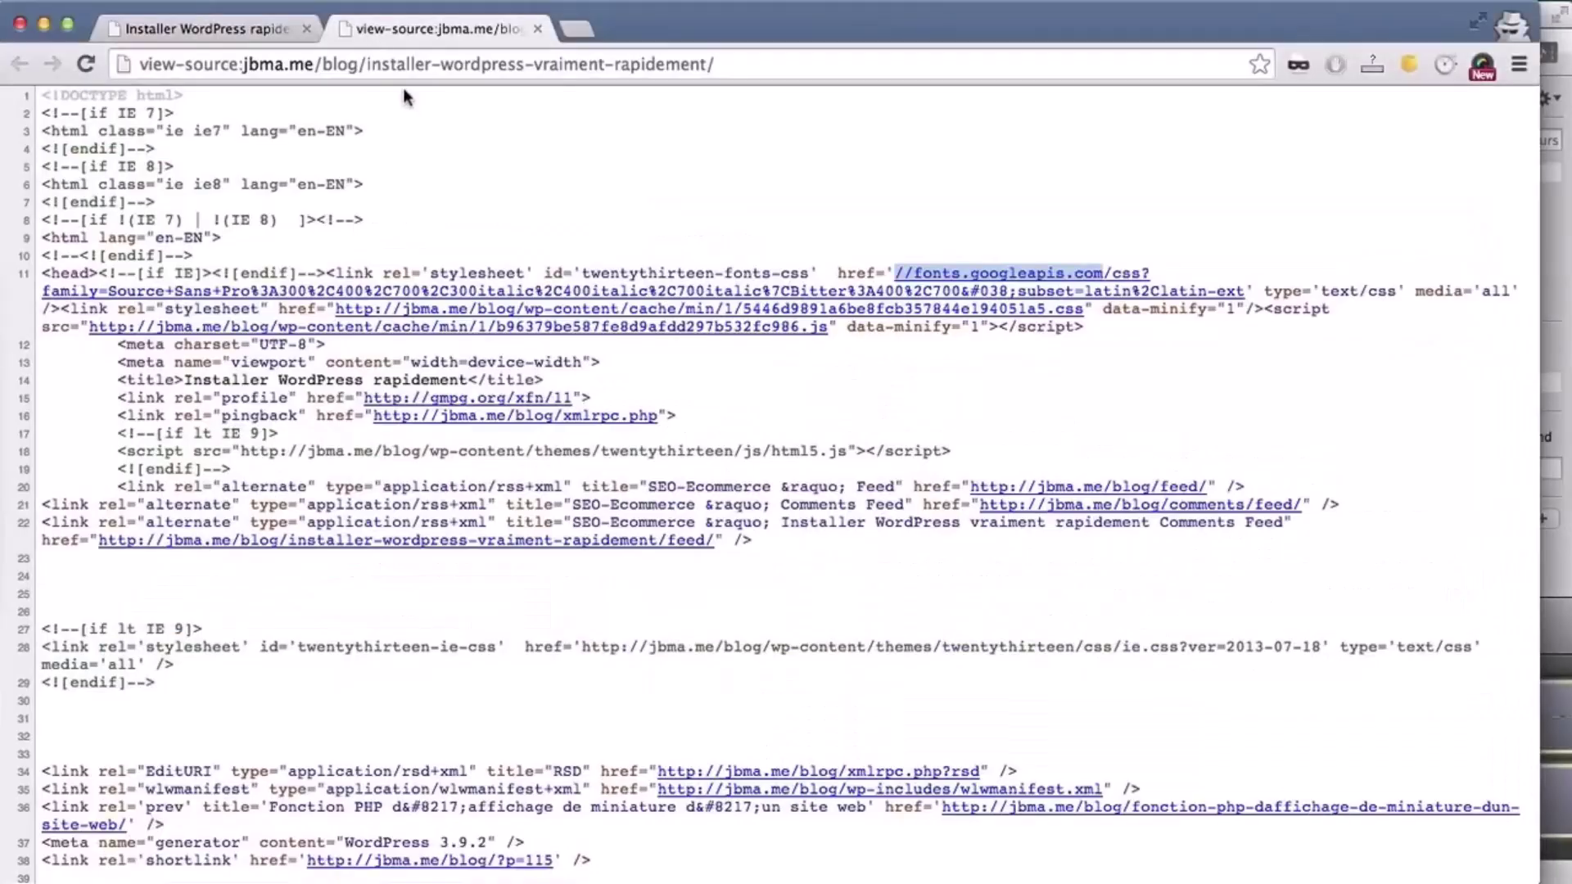
pyautogui.click(211, 31)
pyautogui.press('super+r')
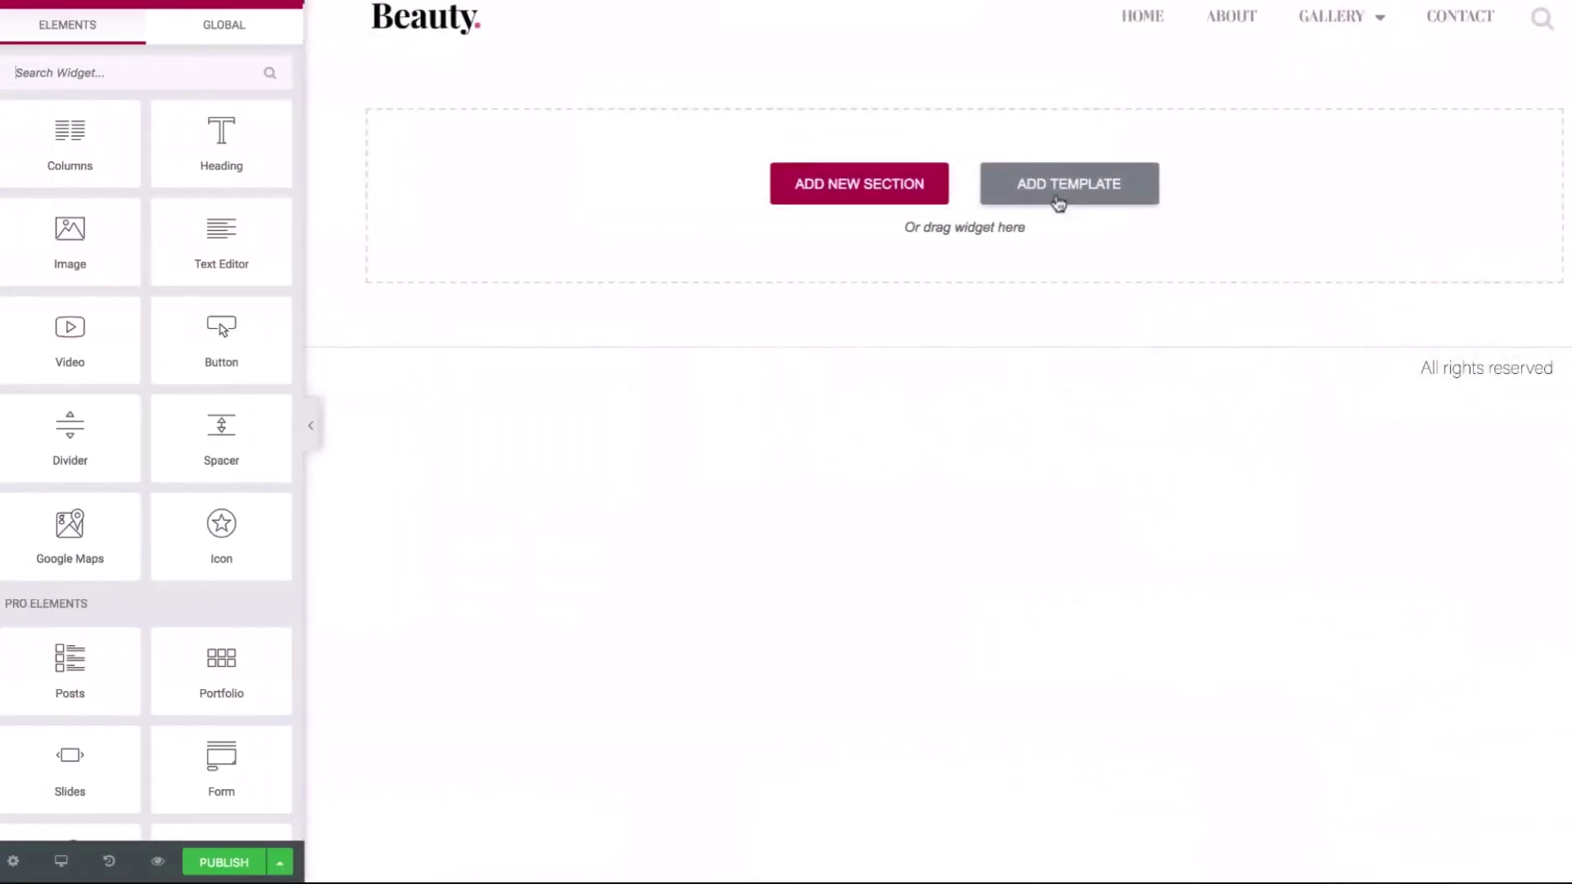
# - Insert a Hero block from the Elementor template library
pyautogui.click(1058, 193)
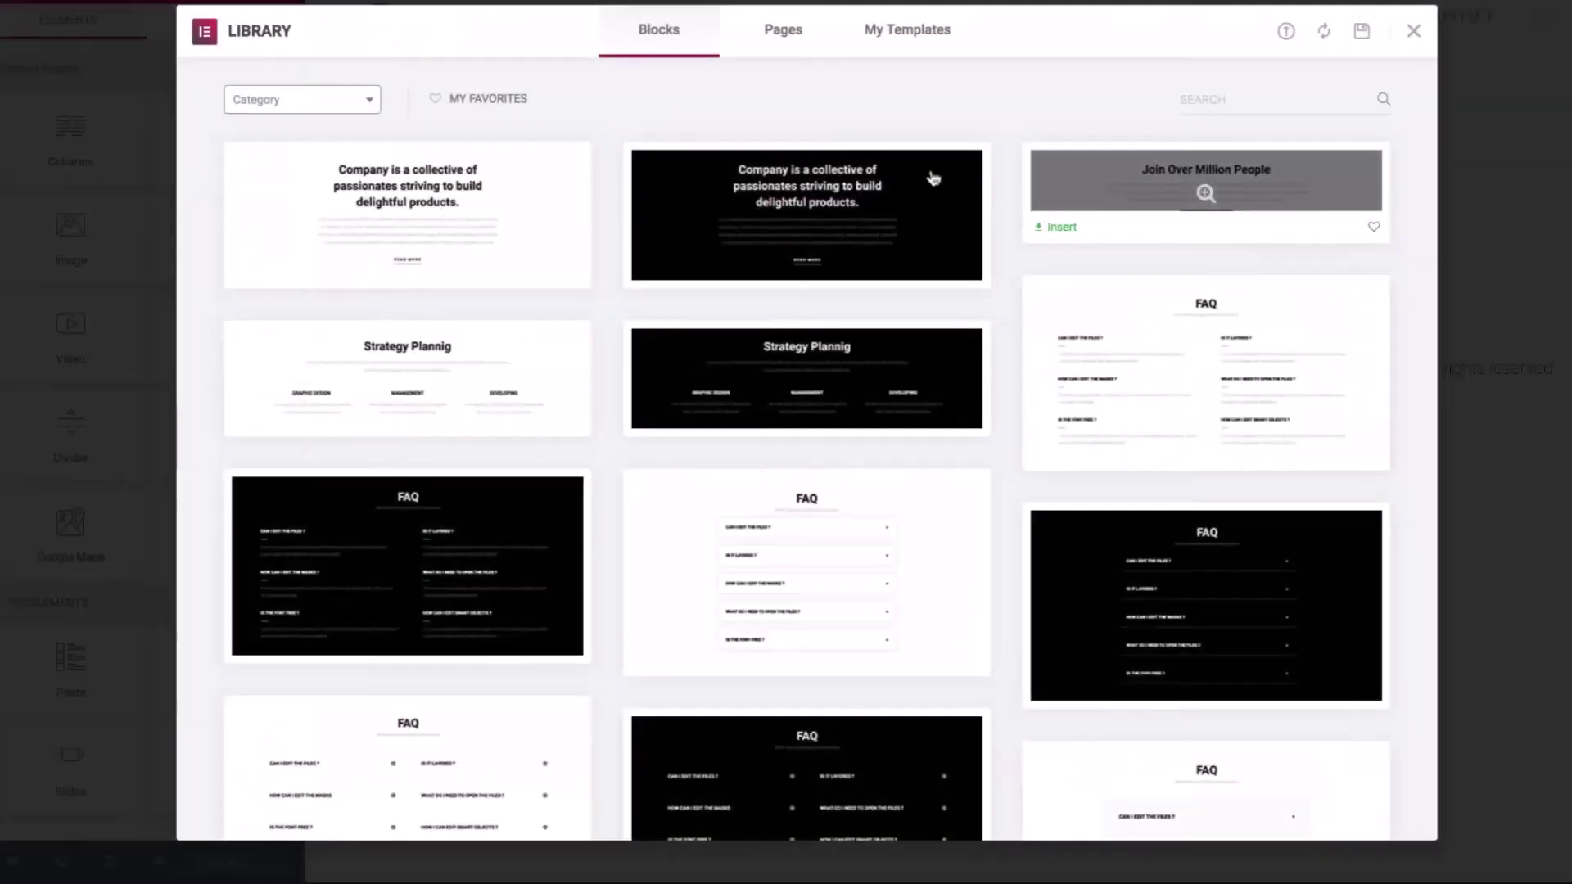
pyautogui.click(337, 99)
pyautogui.write('he')
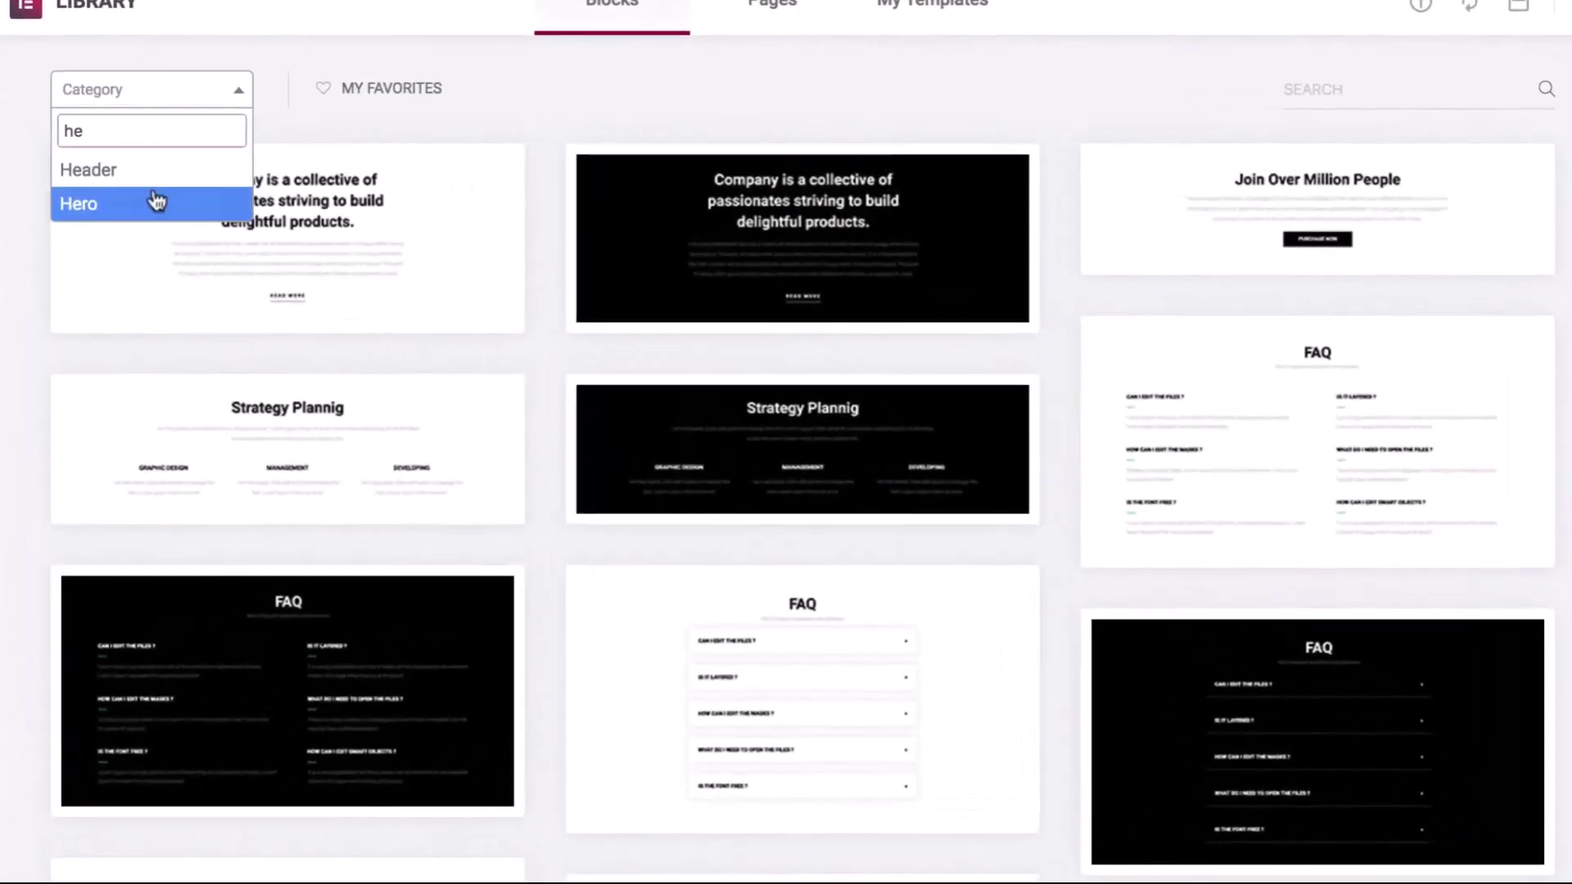
pyautogui.click(171, 202)
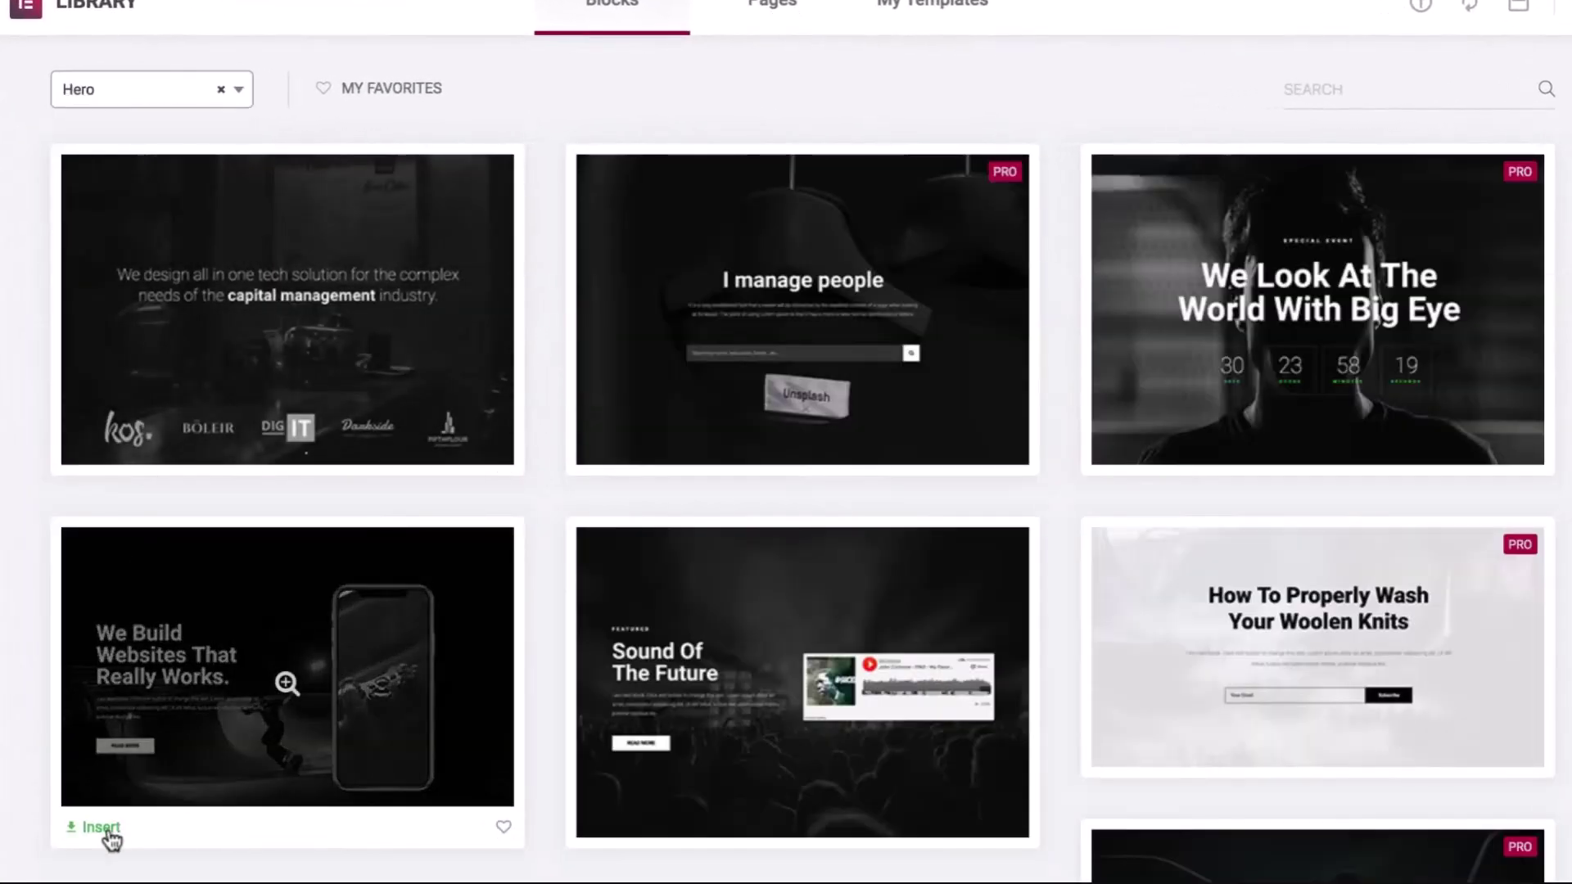
pyautogui.click(101, 827)
pyautogui.scroll(-5, 955, 572)
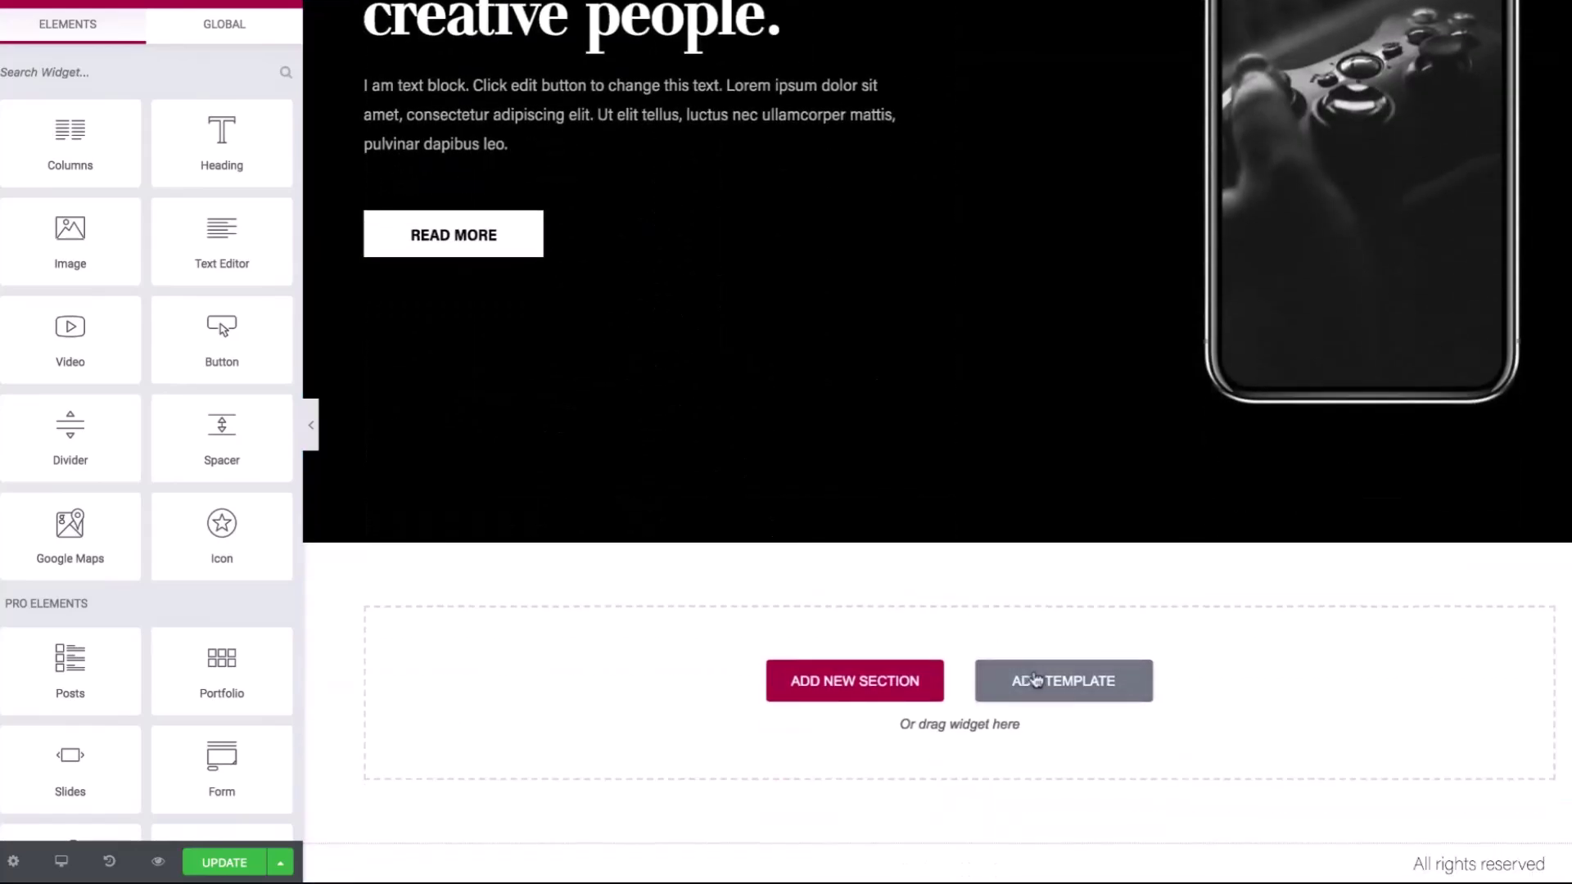
# - Insert the first About block from the library's About category
pyautogui.click(1035, 680)
pyautogui.click(314, 106)
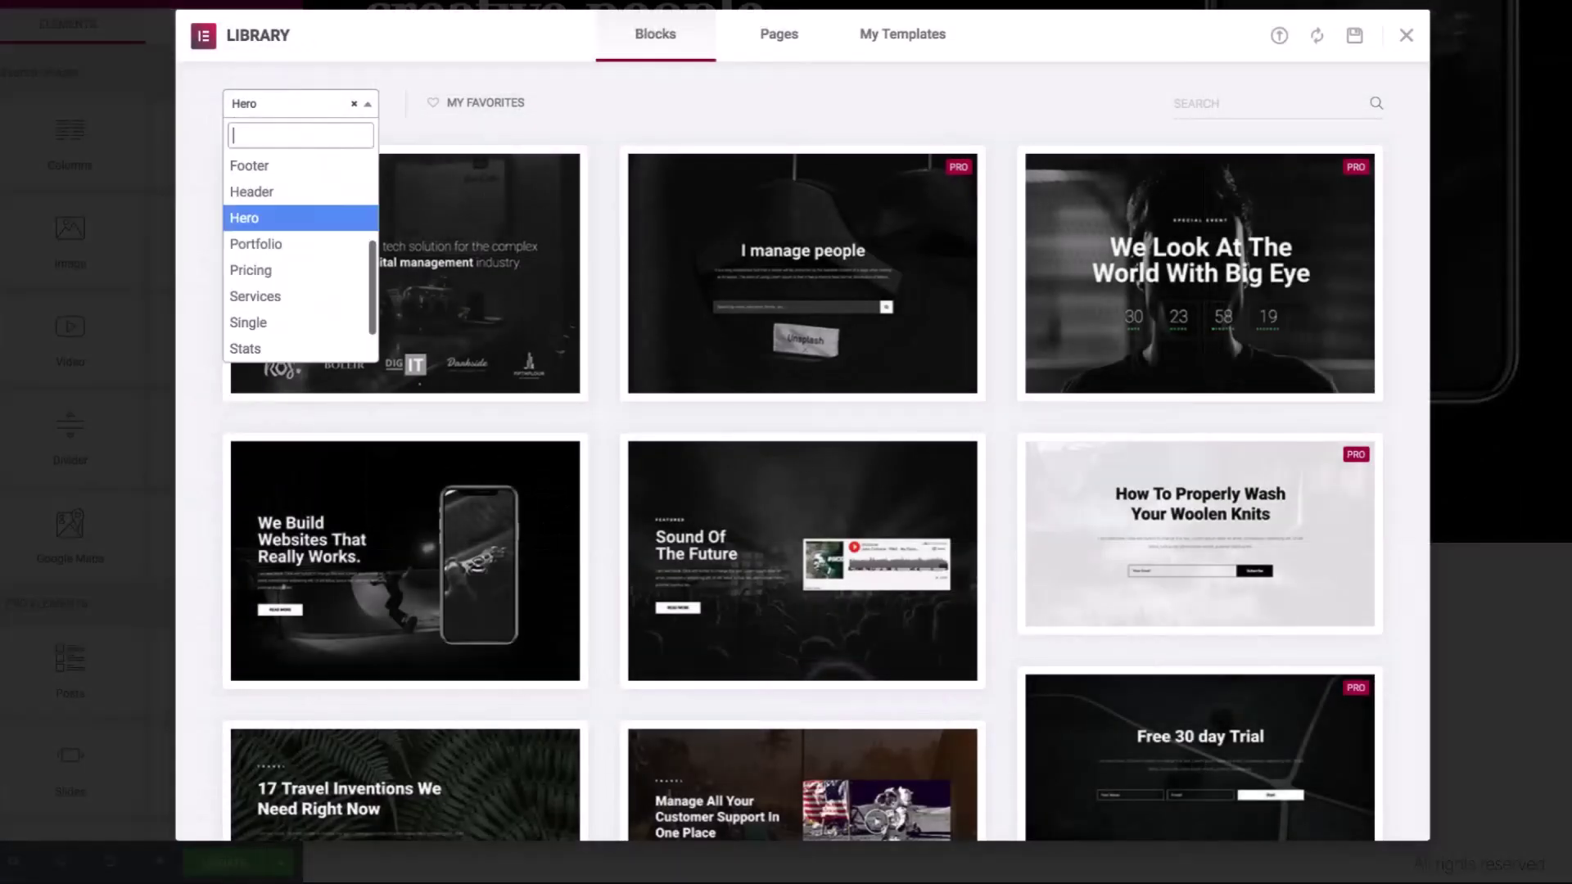
pyautogui.write('abo')
pyautogui.press('Return')
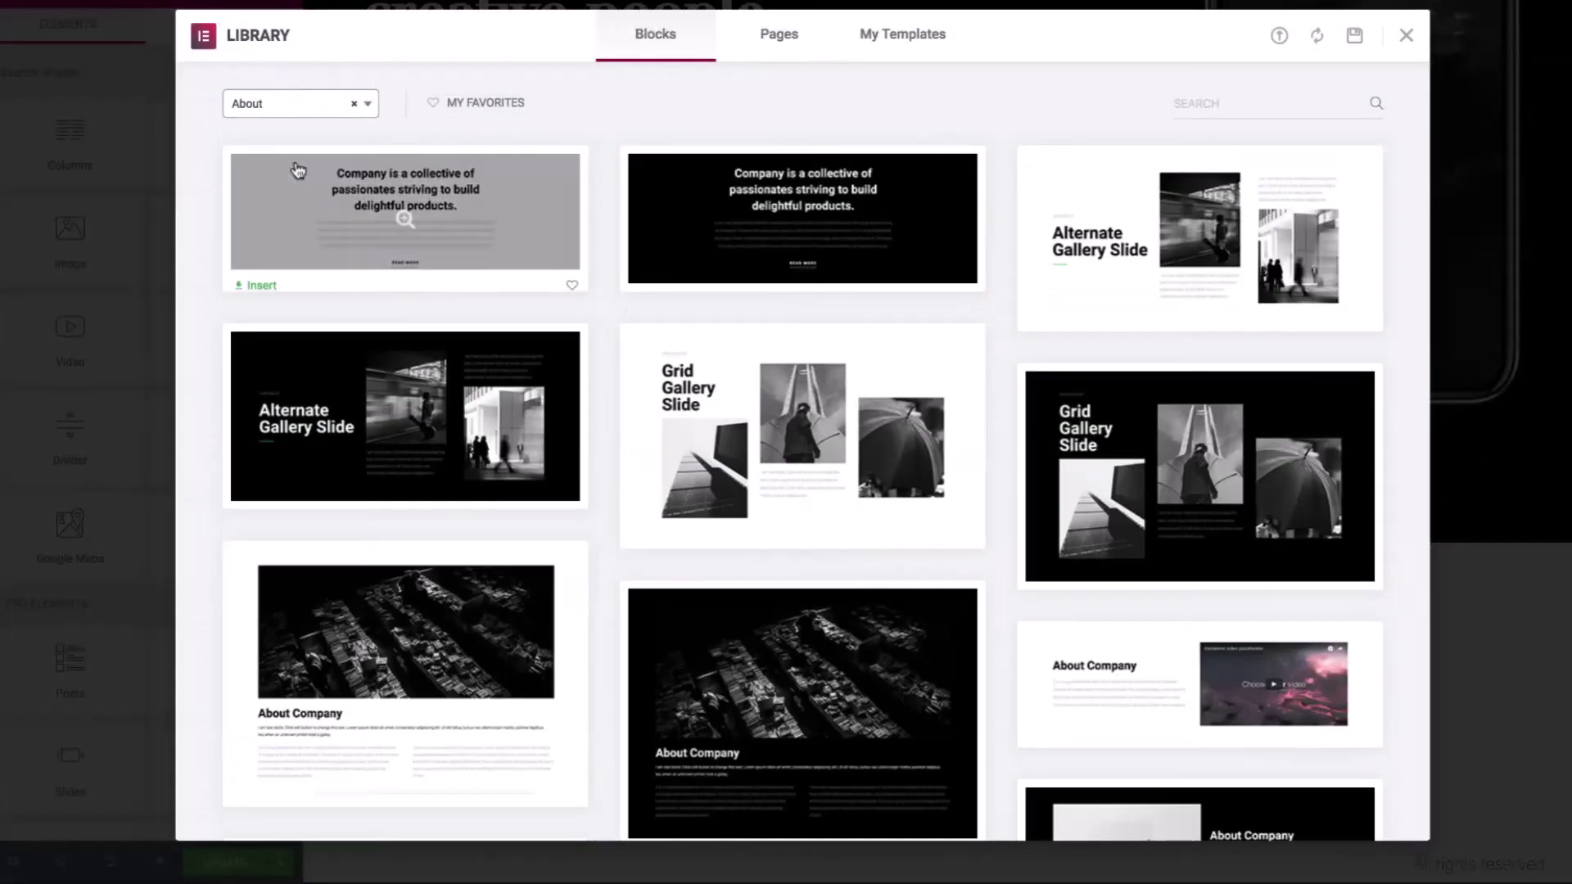
pyautogui.click(271, 279)
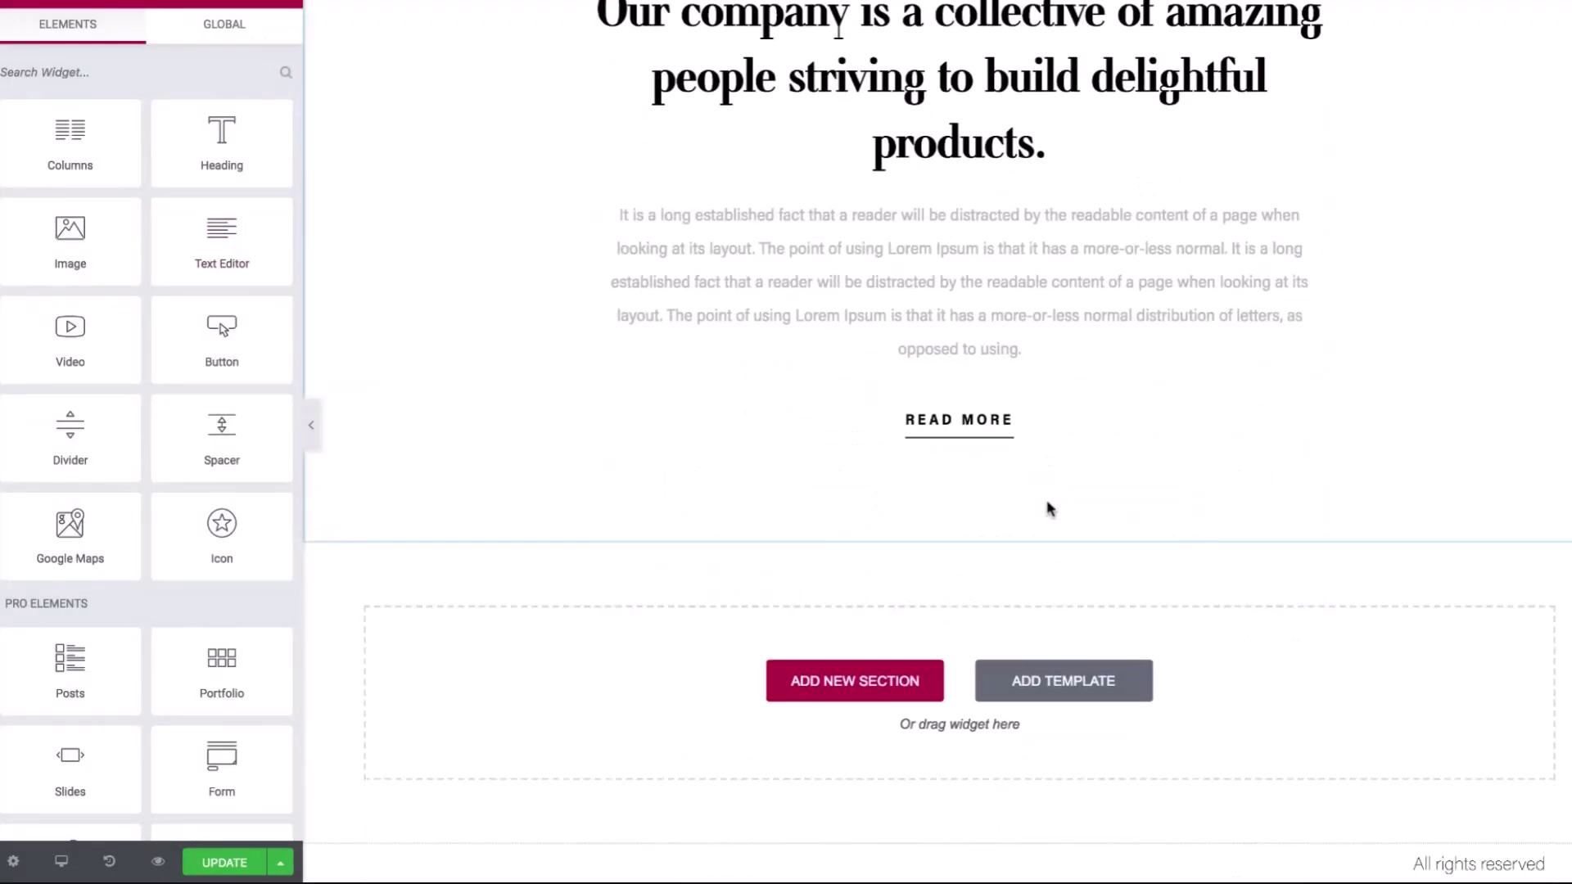
# - Preview and insert the Grid Gallery Slide block
pyautogui.click(1062, 680)
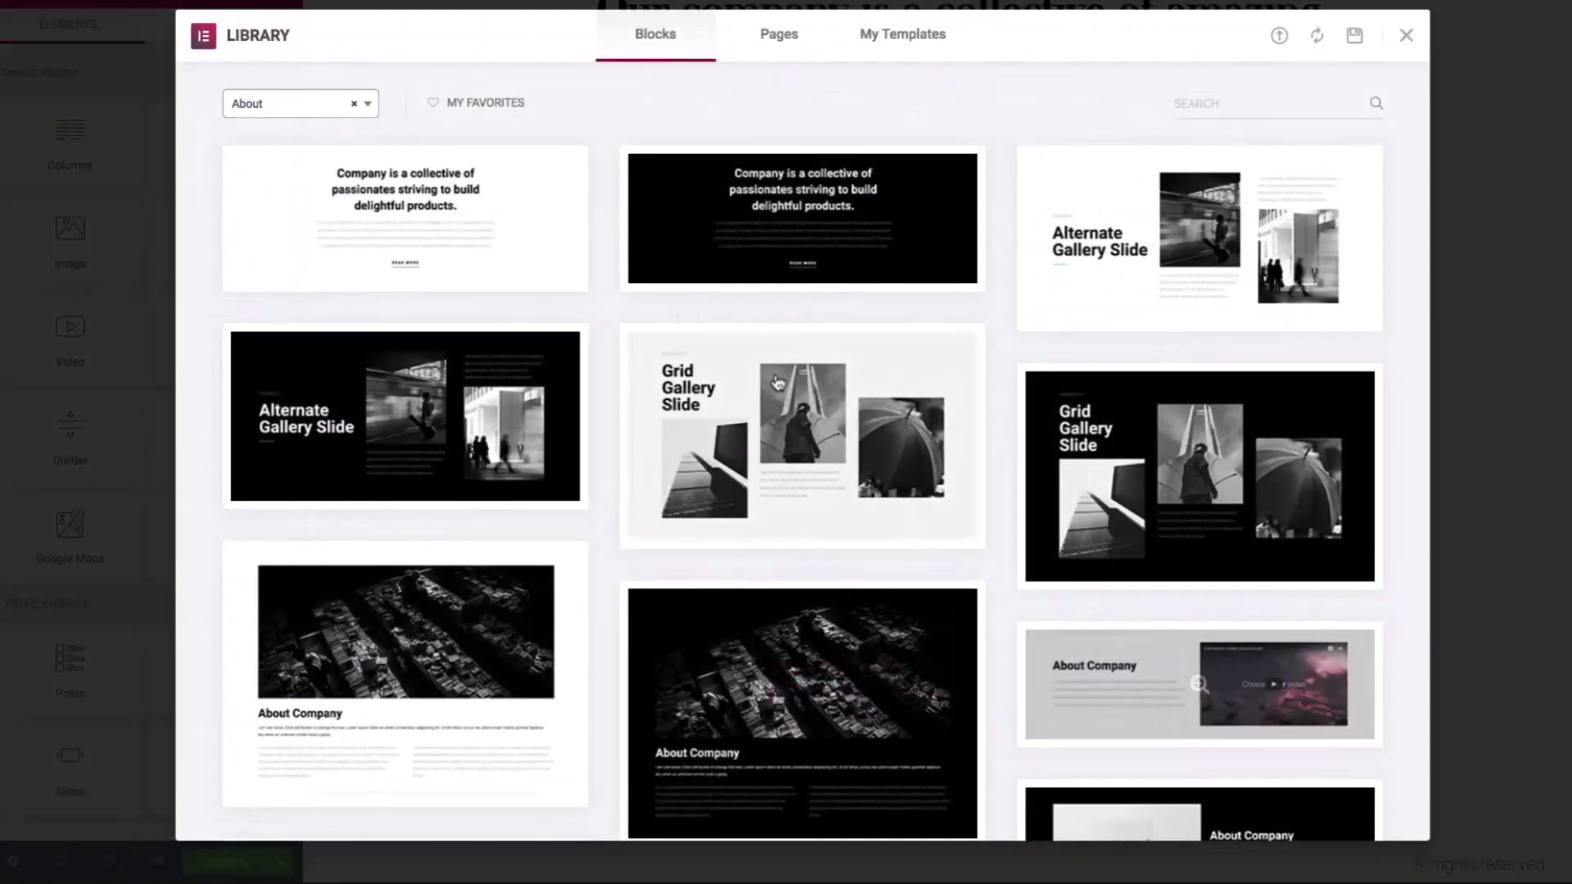
pyautogui.click(769, 374)
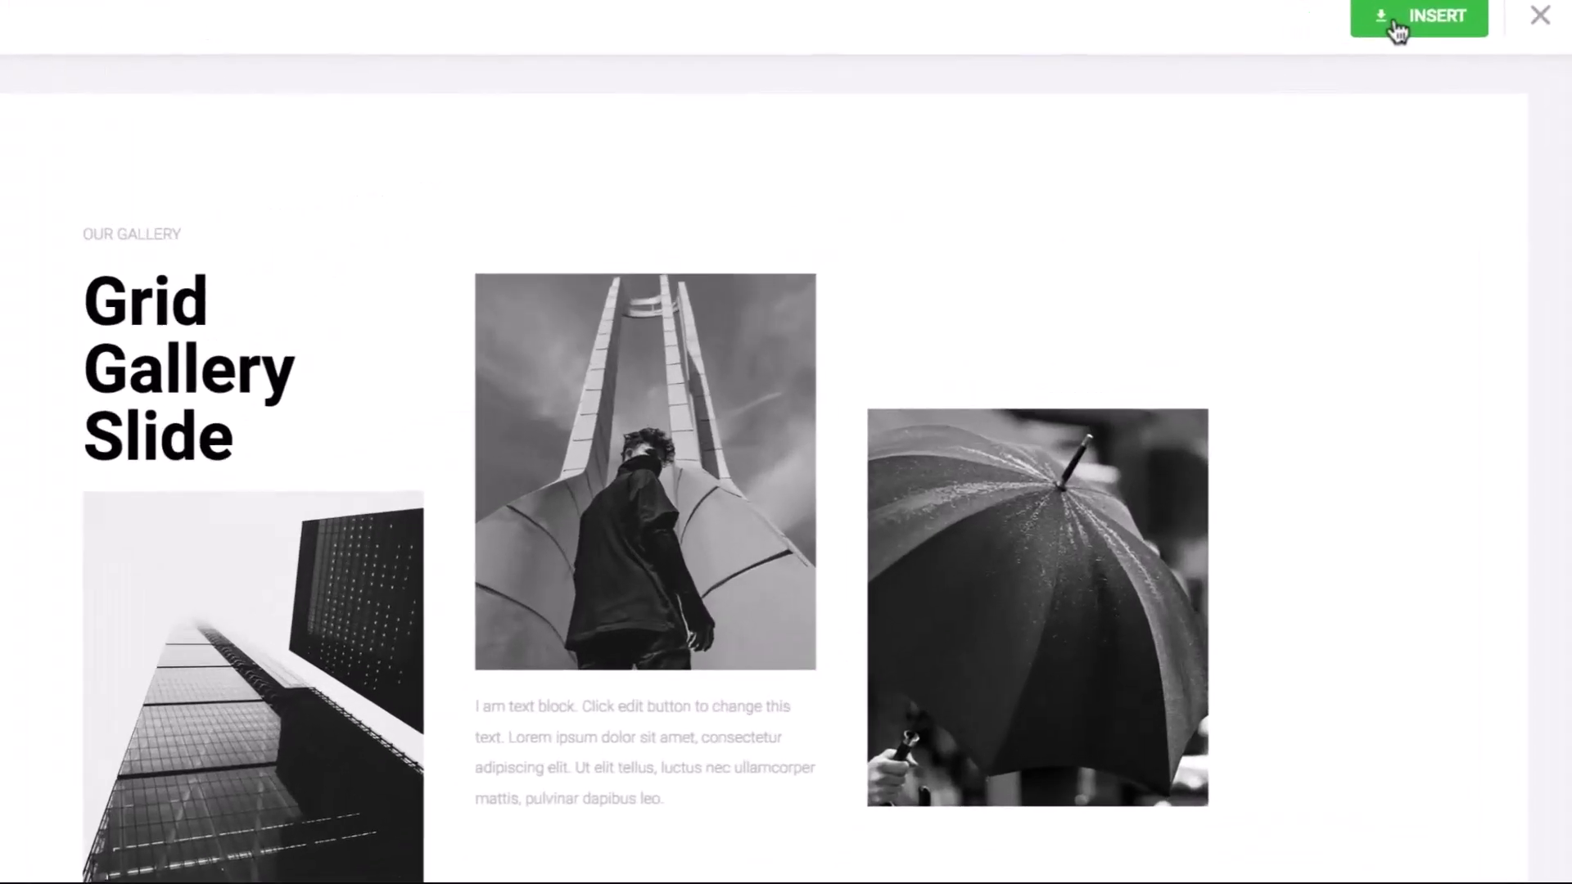
pyautogui.click(1397, 31)
pyautogui.scroll(15, 919, 281)
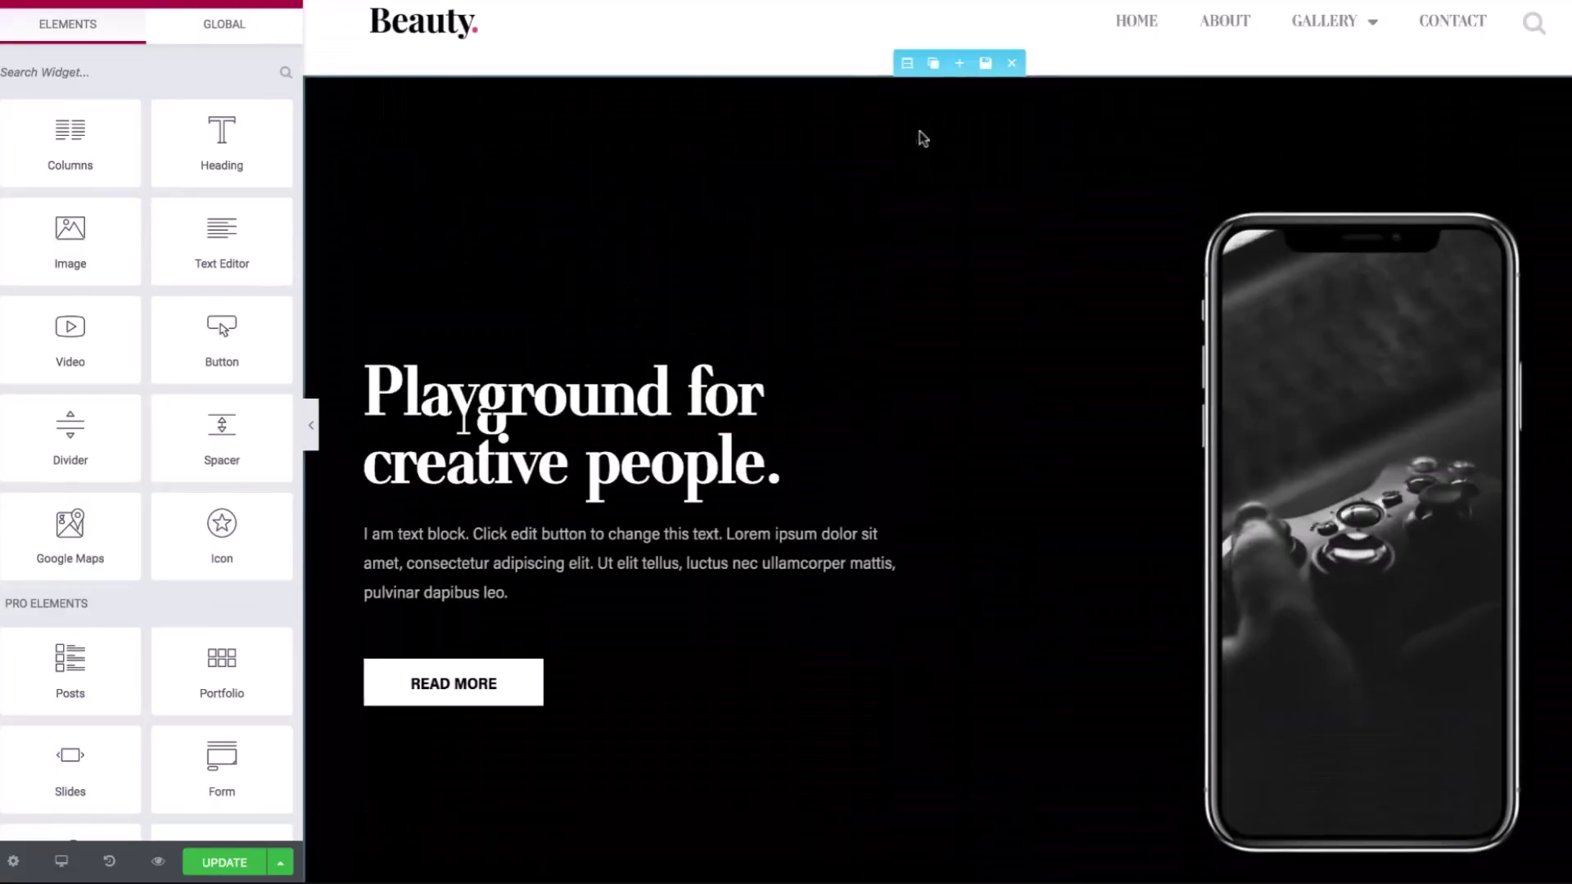
# - Set the hero gradient angle to 230° and add a bottom Tilt shape divider
pyautogui.click(907, 66)
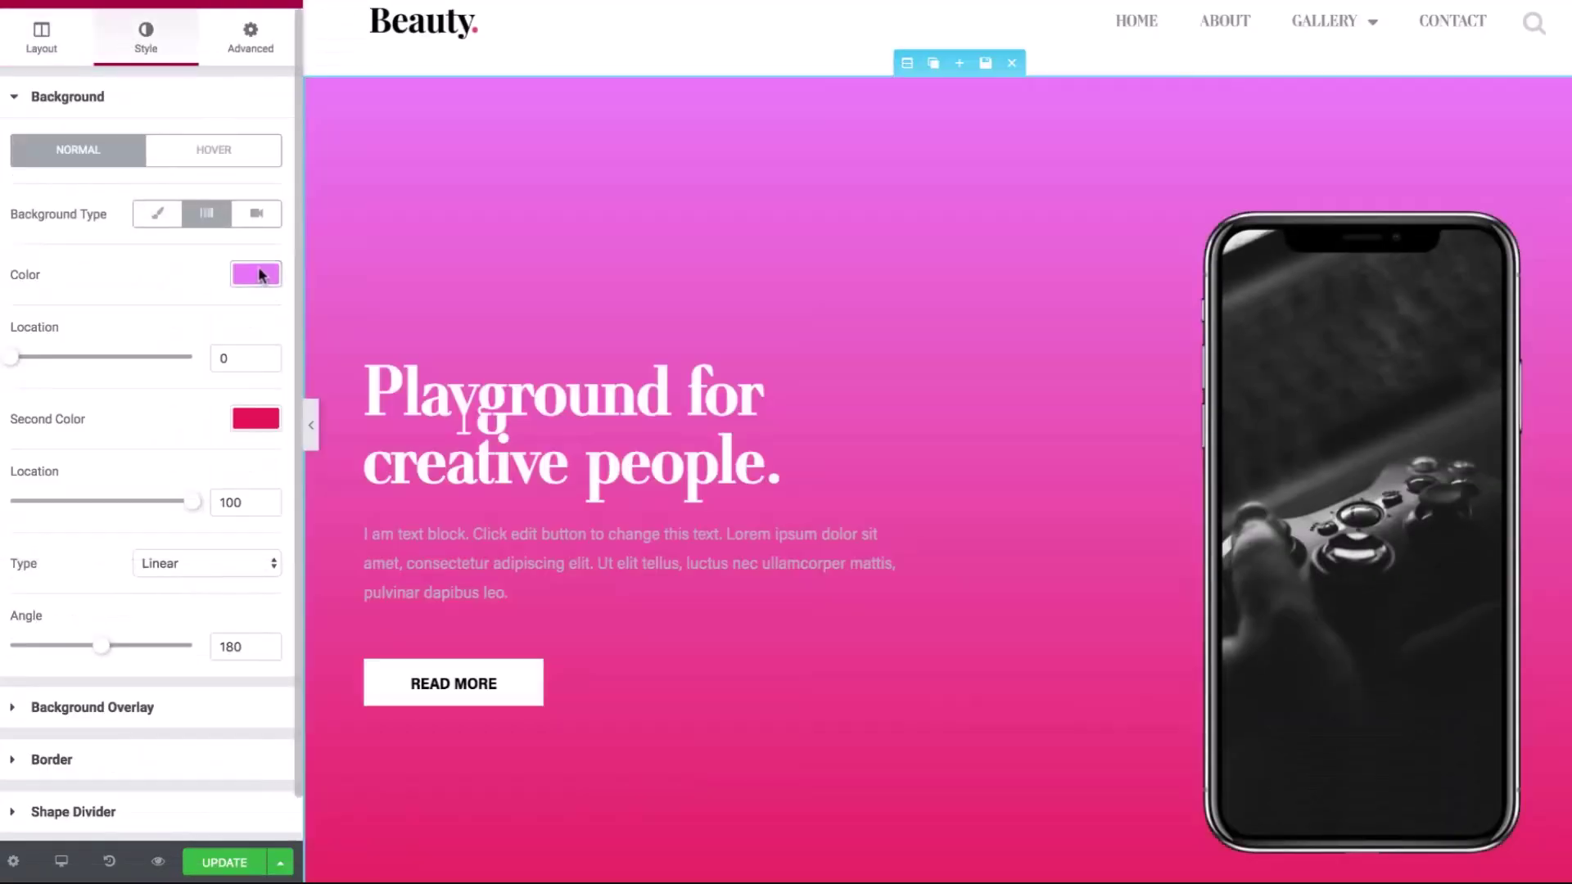
pyautogui.moveTo(101, 619); pyautogui.dragTo(128, 628)
pyautogui.click(90, 785)
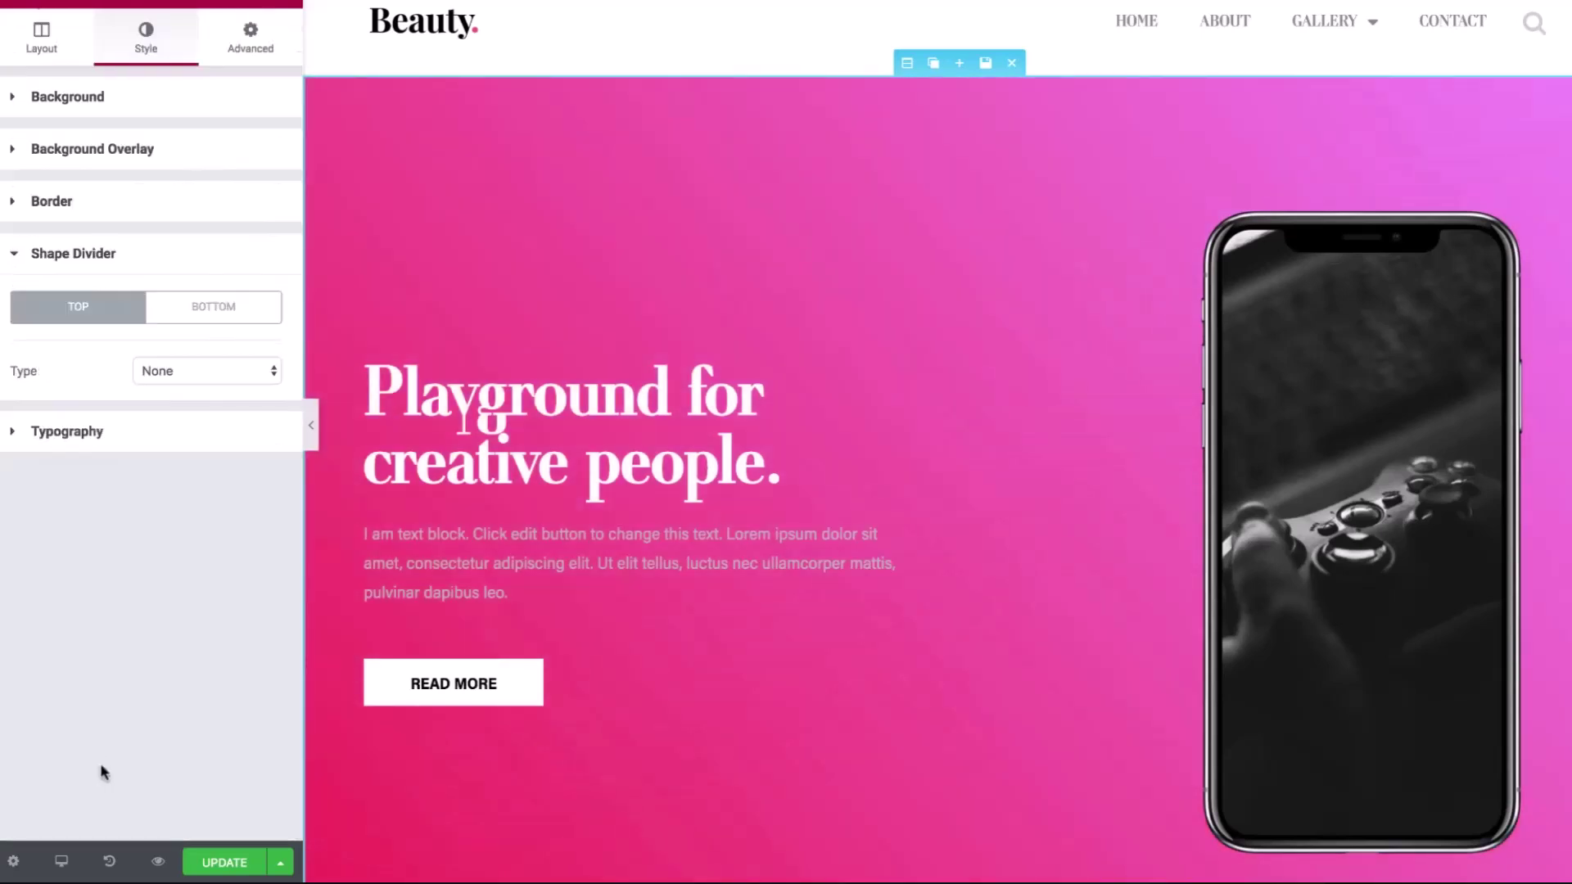
pyautogui.click(211, 306)
pyautogui.click(211, 366)
pyautogui.click(157, 495)
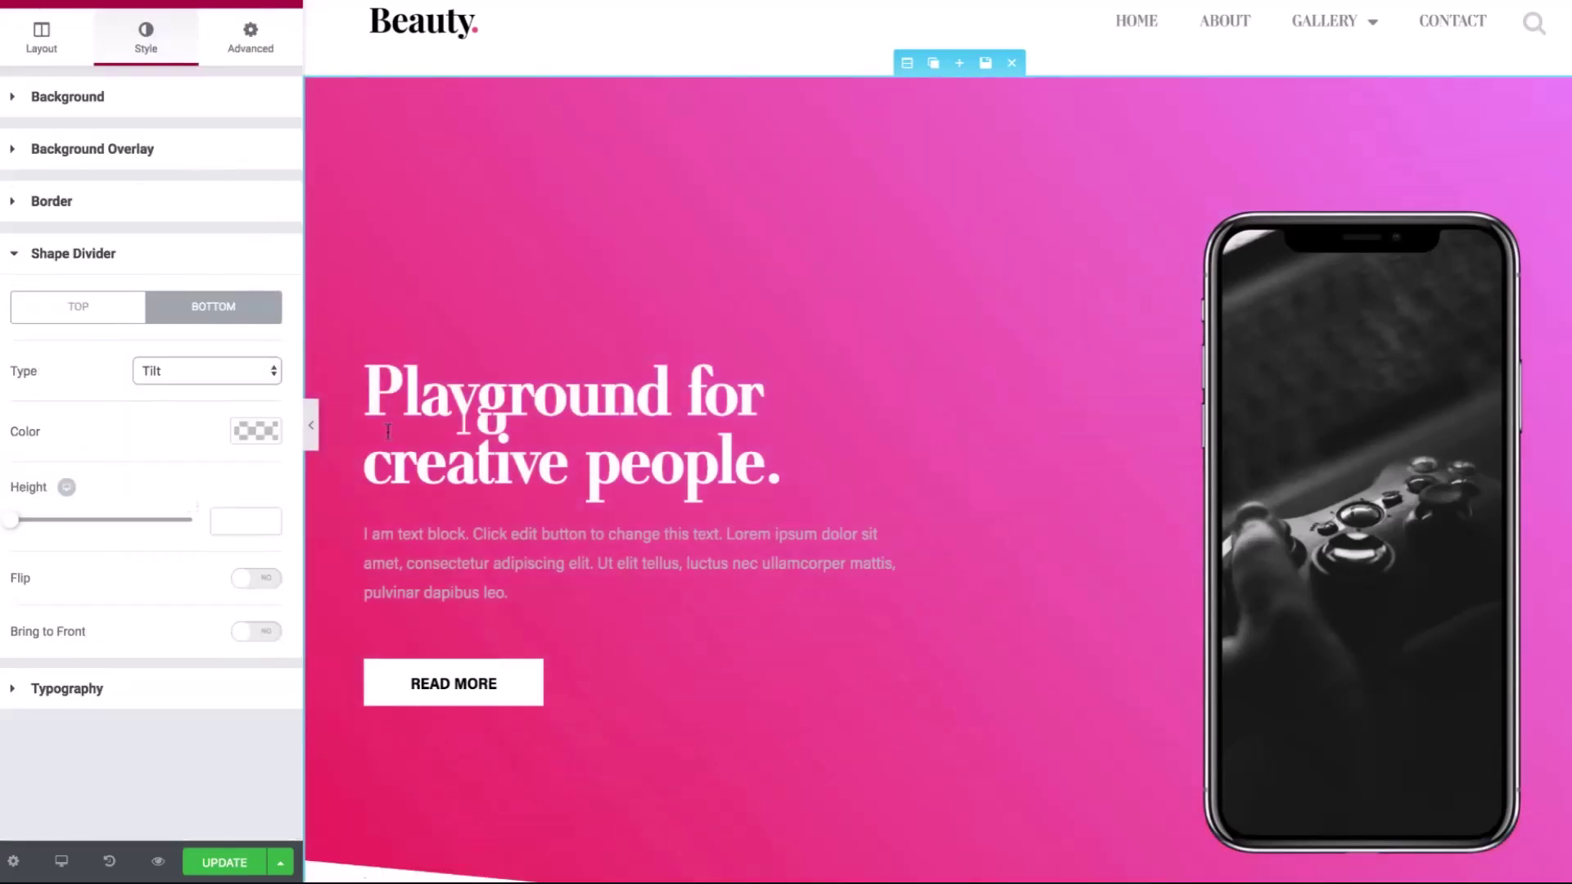
# - Make the hero heading weight 600 and uppercase, and the paragraph text white
pyautogui.click(145, 50)
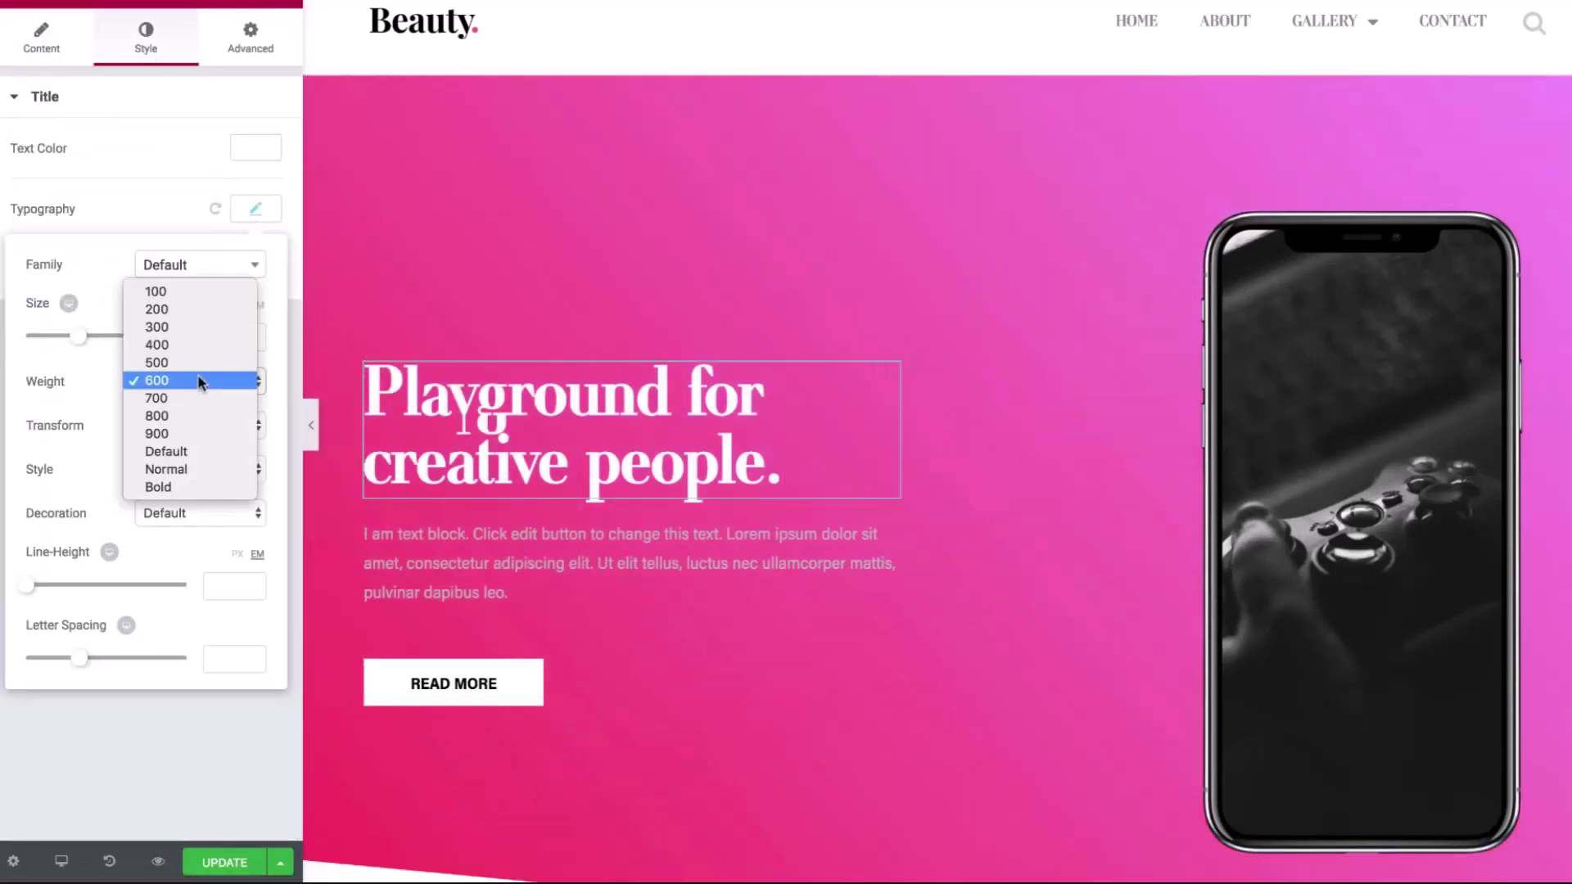
pyautogui.click(180, 379)
pyautogui.click(200, 425)
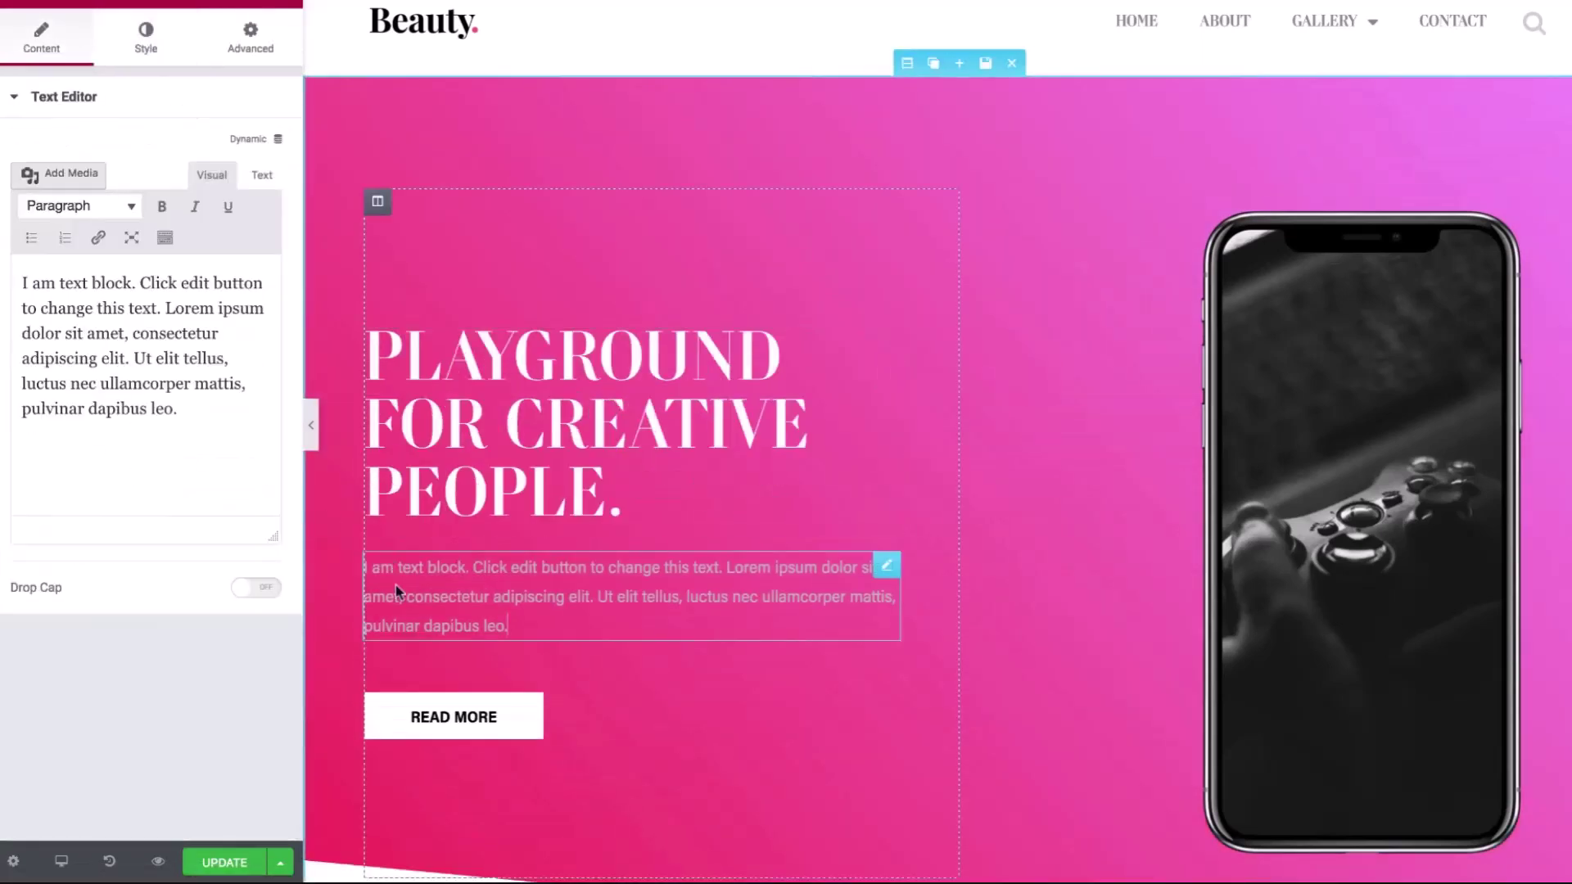
pyautogui.click(145, 50)
pyautogui.click(256, 237)
pyautogui.click(1391, 684)
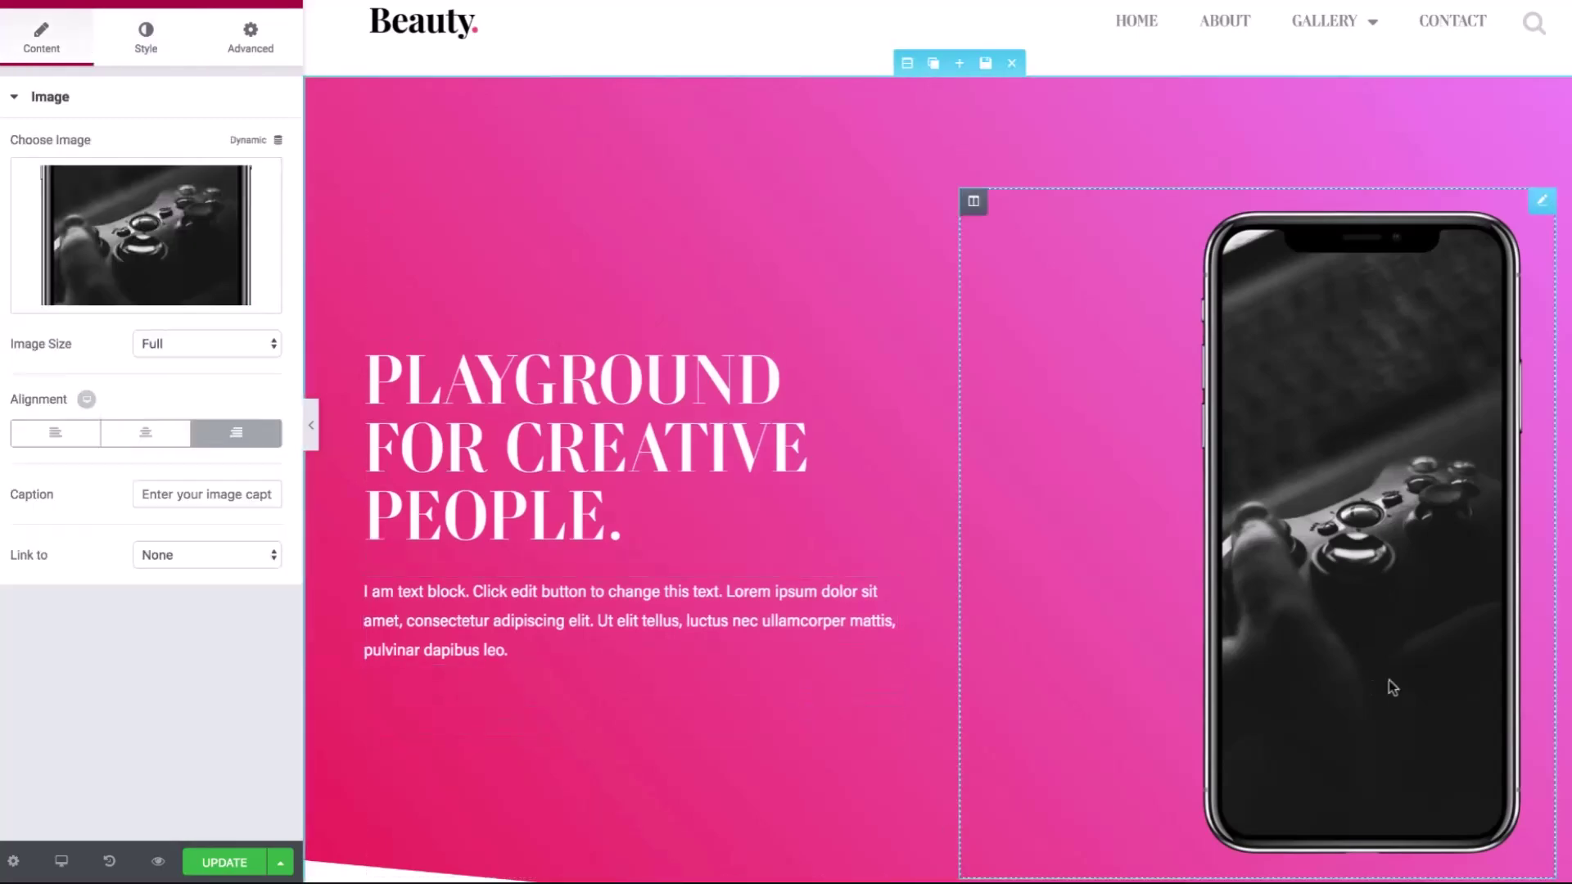
# - Replace the hero's phone image from the media library and shrink the About heading to two lines
pyautogui.click(135, 239)
pyautogui.click(876, 246)
pyautogui.click(1514, 819)
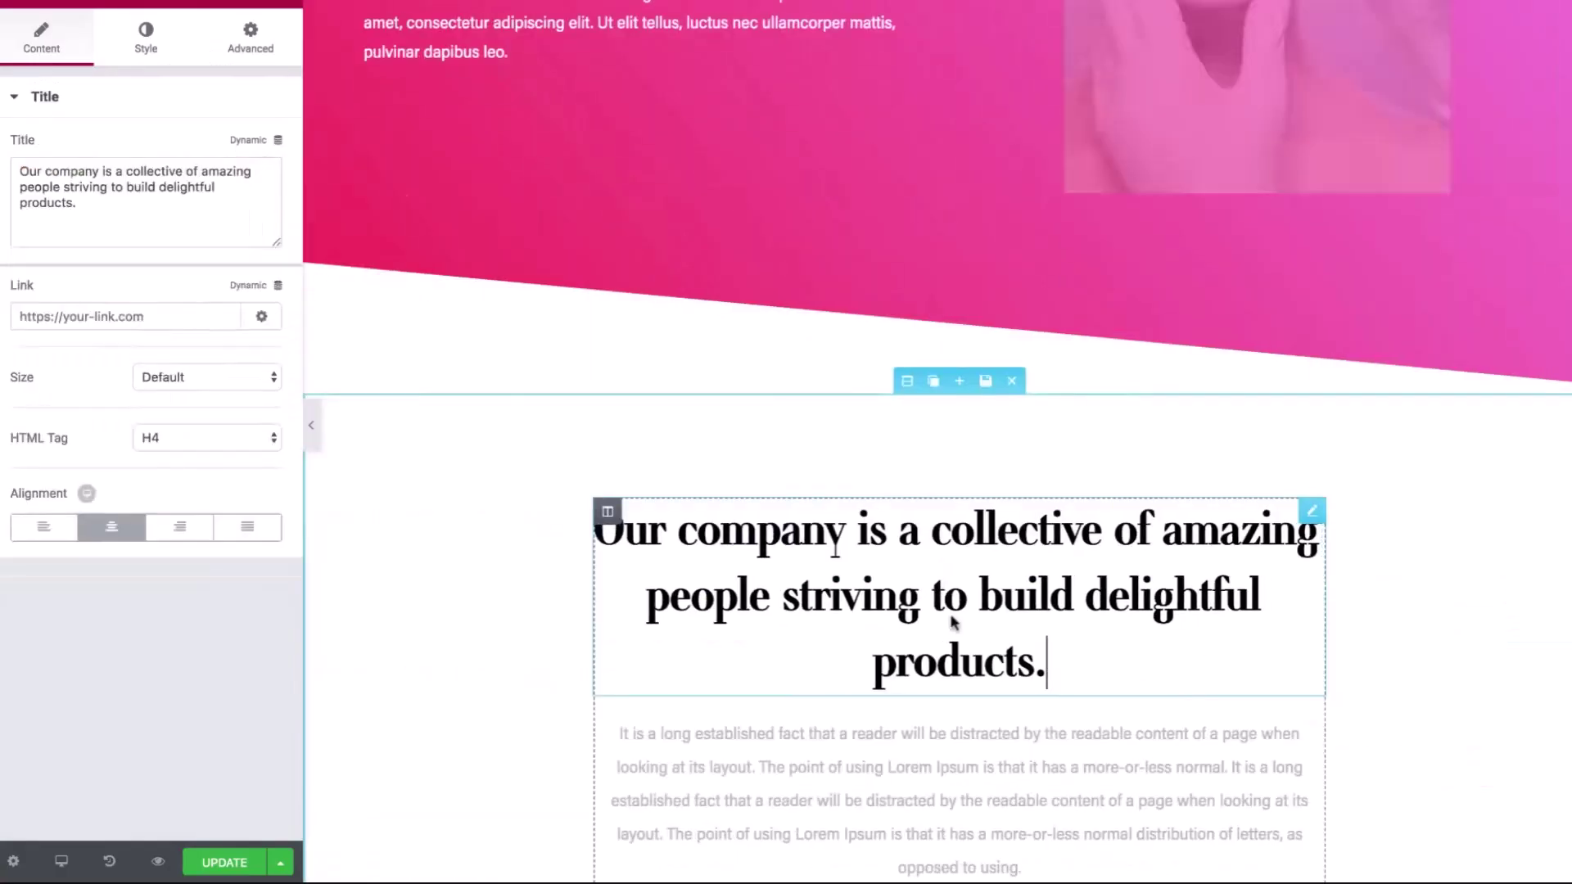
pyautogui.click(145, 51)
pyautogui.click(256, 212)
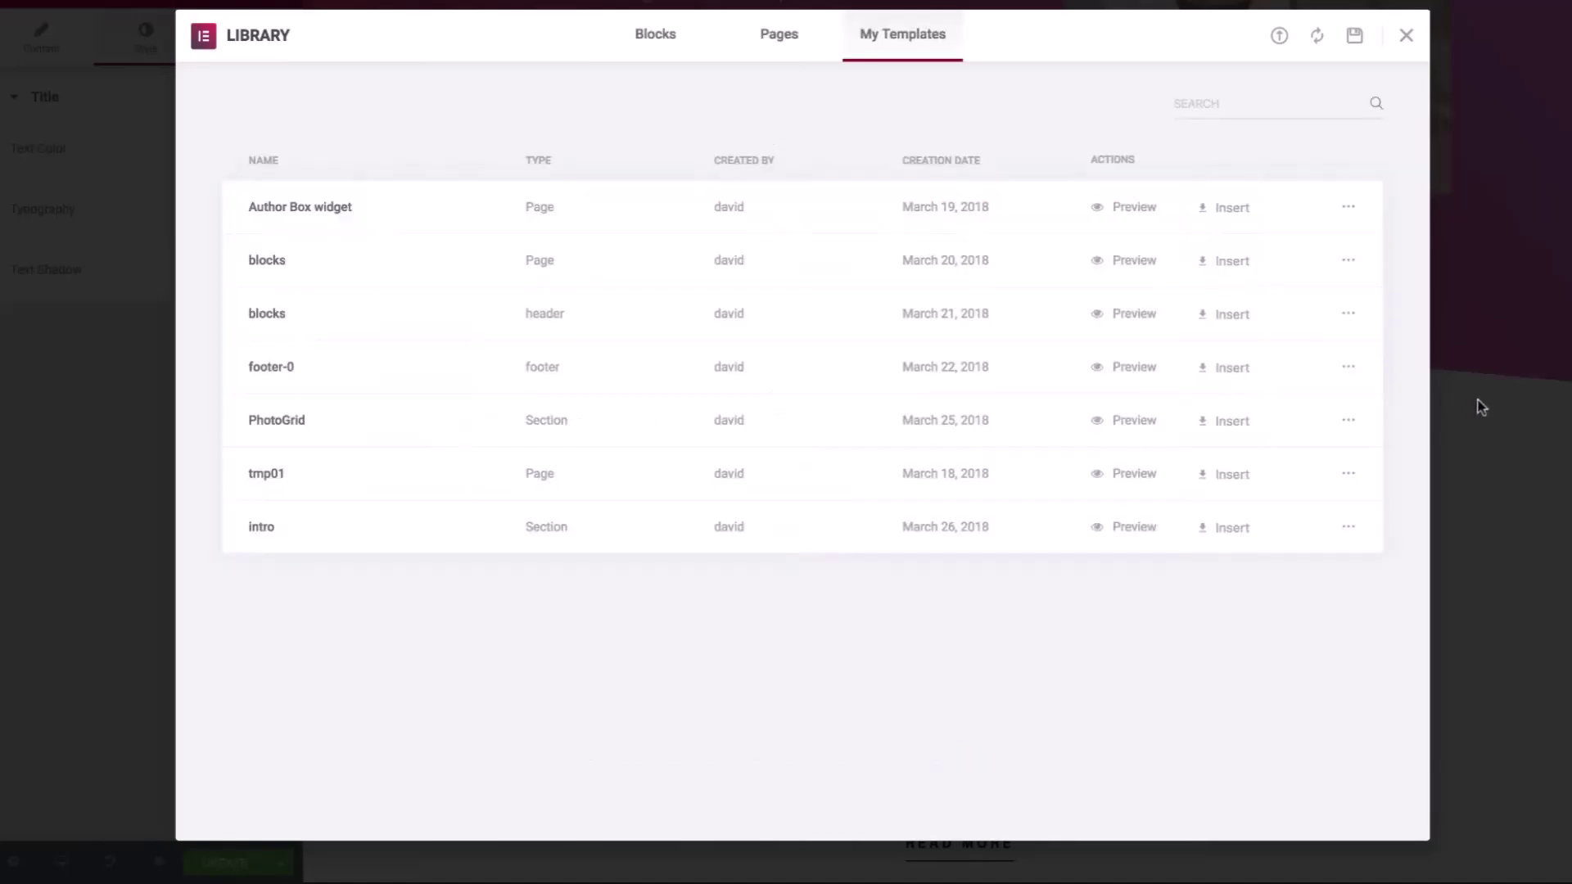
pyautogui.click(1481, 407)
# - Give the gallery section a light grey #efefef background and a Tilt shape divider
pyautogui.scroll(-5, 974, 475)
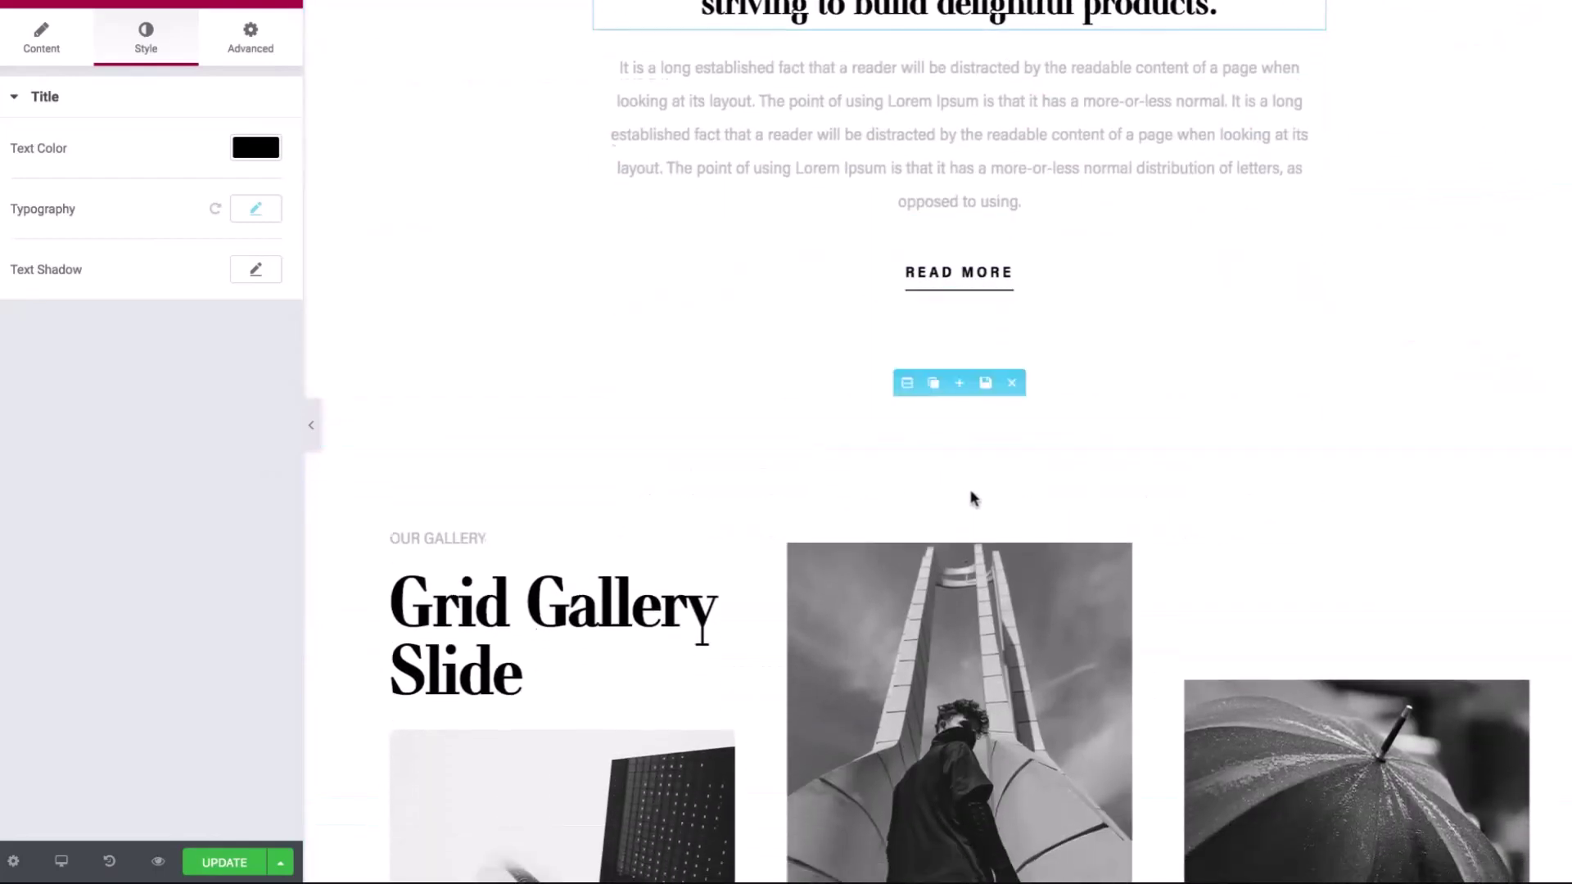
pyautogui.click(170, 43)
pyautogui.click(255, 273)
pyautogui.click(8, 316)
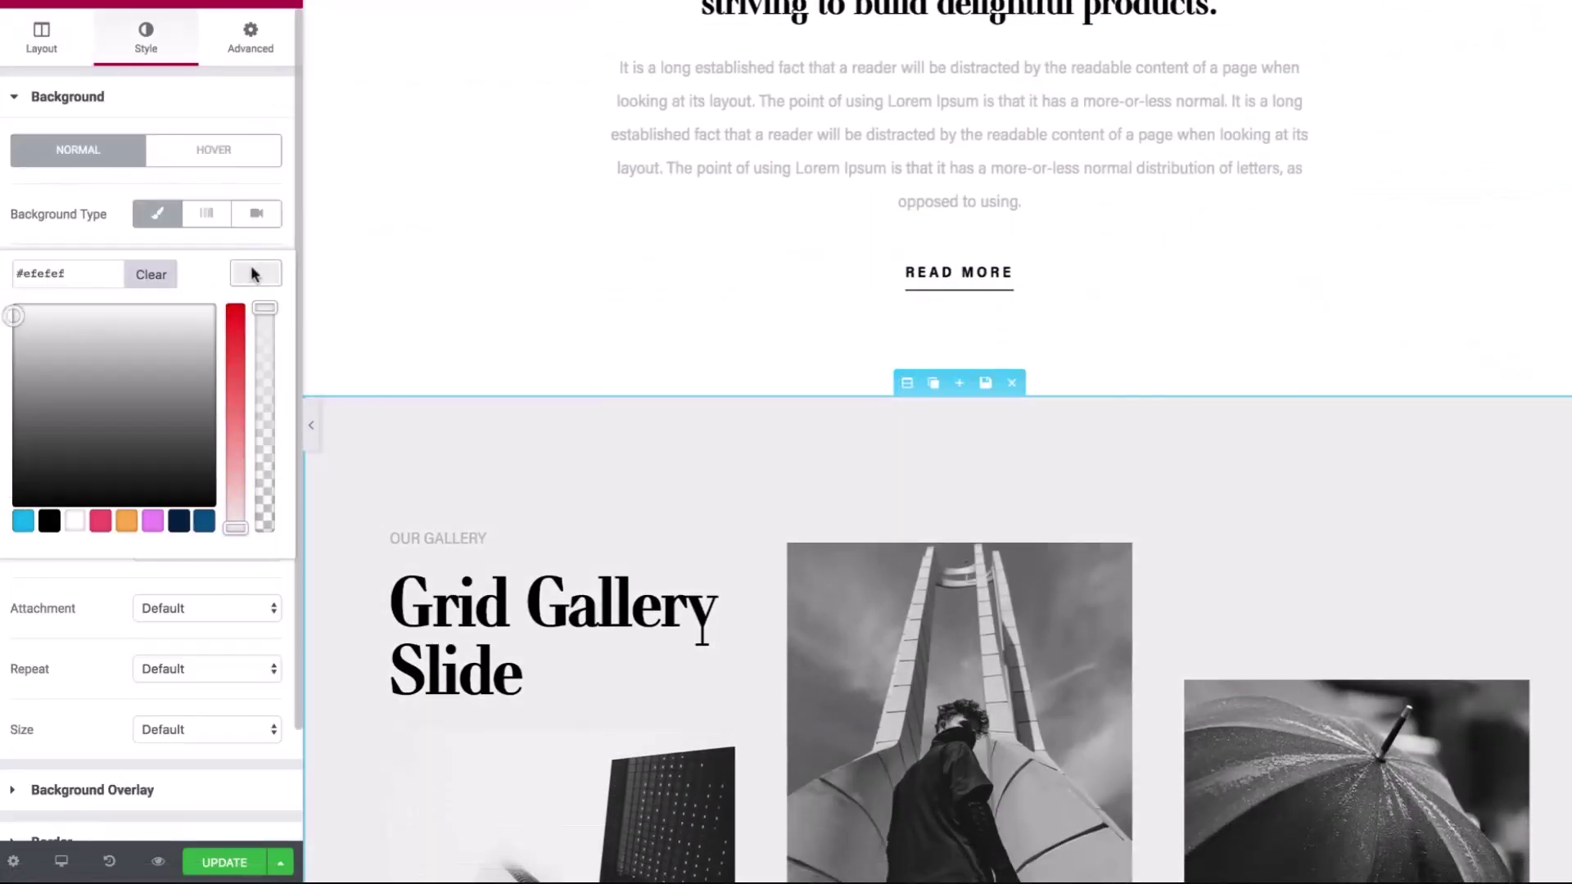
pyautogui.click(68, 97)
pyautogui.click(57, 253)
pyautogui.click(207, 365)
pyautogui.click(207, 393)
# - Make the Grid Gallery Slide heading pink and uppercase with a new font weight
pyautogui.click(557, 639)
pyautogui.click(256, 147)
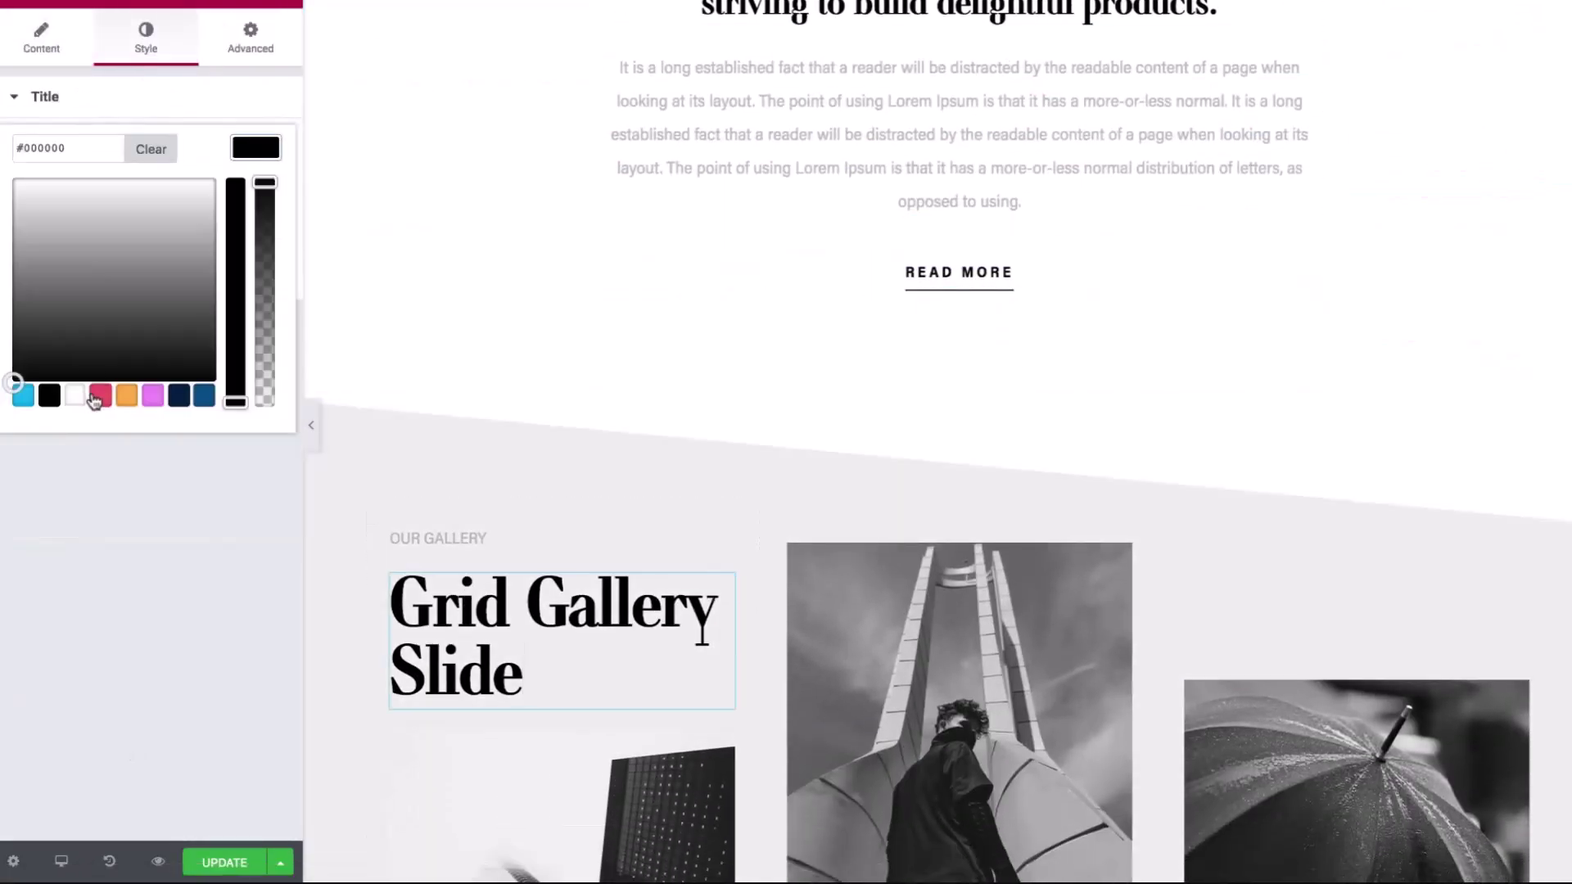
pyautogui.click(98, 399)
pyautogui.click(259, 211)
pyautogui.click(204, 379)
pyautogui.click(208, 428)
pyautogui.click(204, 421)
pyautogui.click(204, 441)
pyautogui.scroll(-3, 685, 459)
pyautogui.click(211, 215)
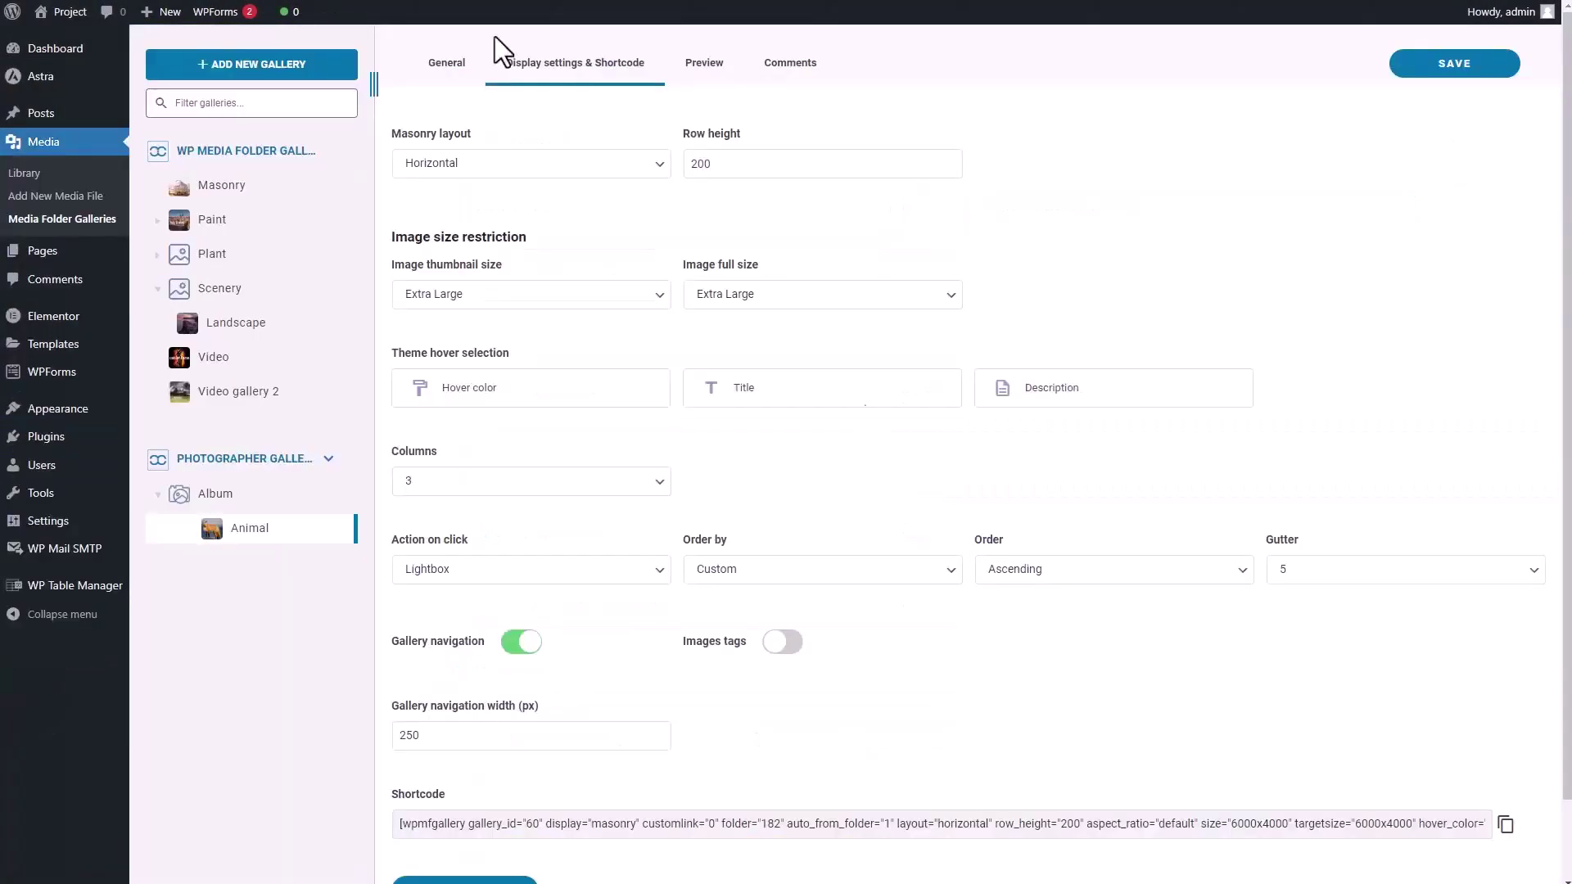
# - Create a gallery named 'sub gallery' inside Animal from its right-click menu
pyautogui.click(458, 62)
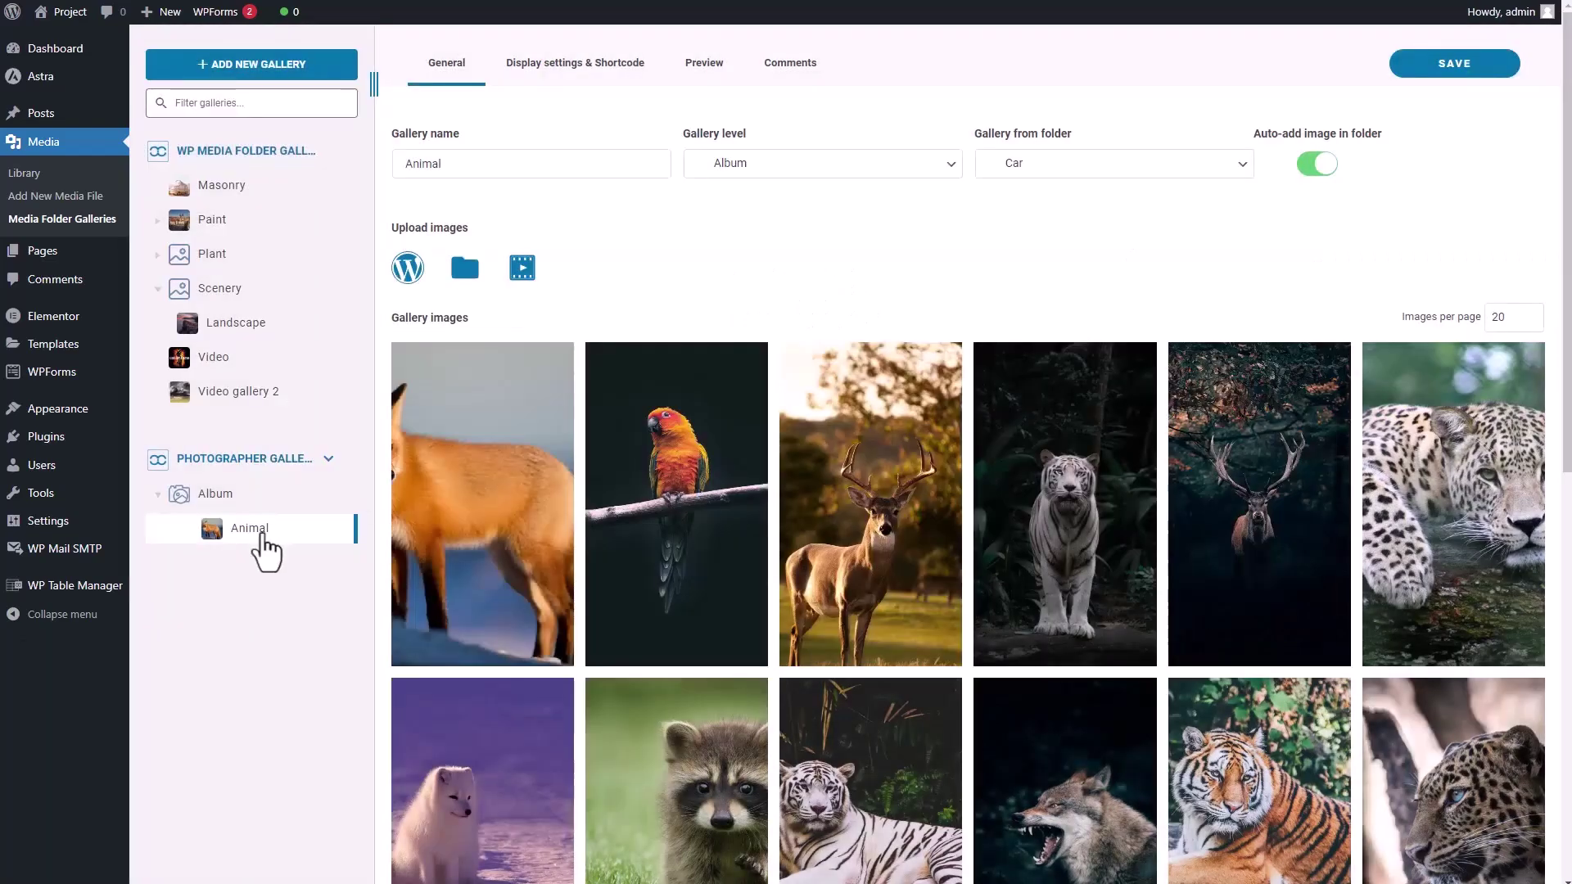
pyautogui.rightClick(260, 534)
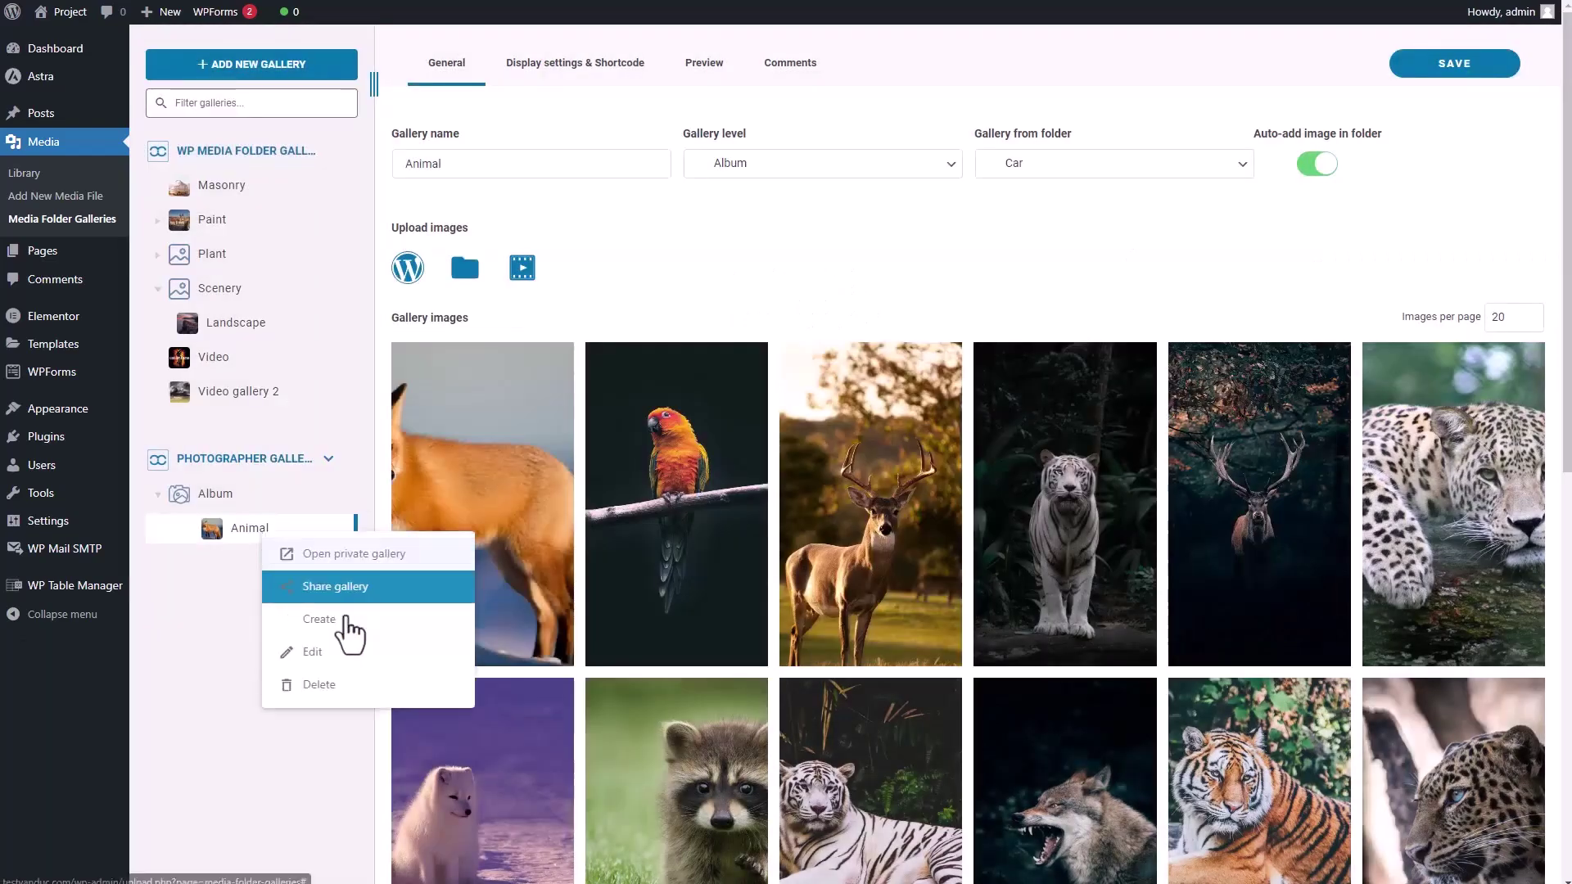
pyautogui.click(350, 623)
pyautogui.click(1314, 356)
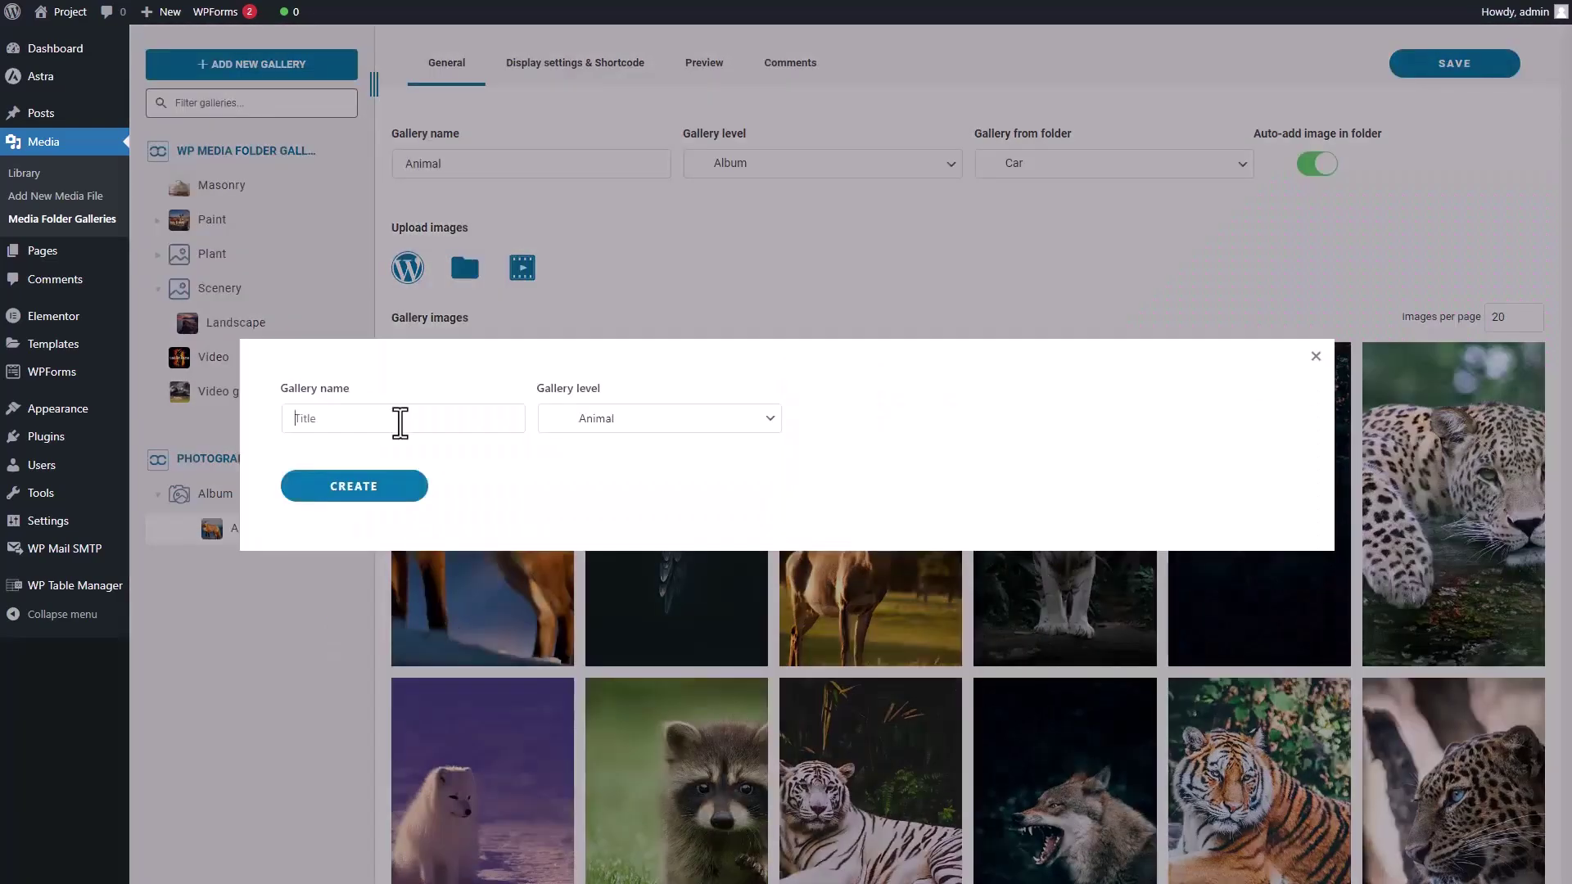
pyautogui.write('sub gallery')
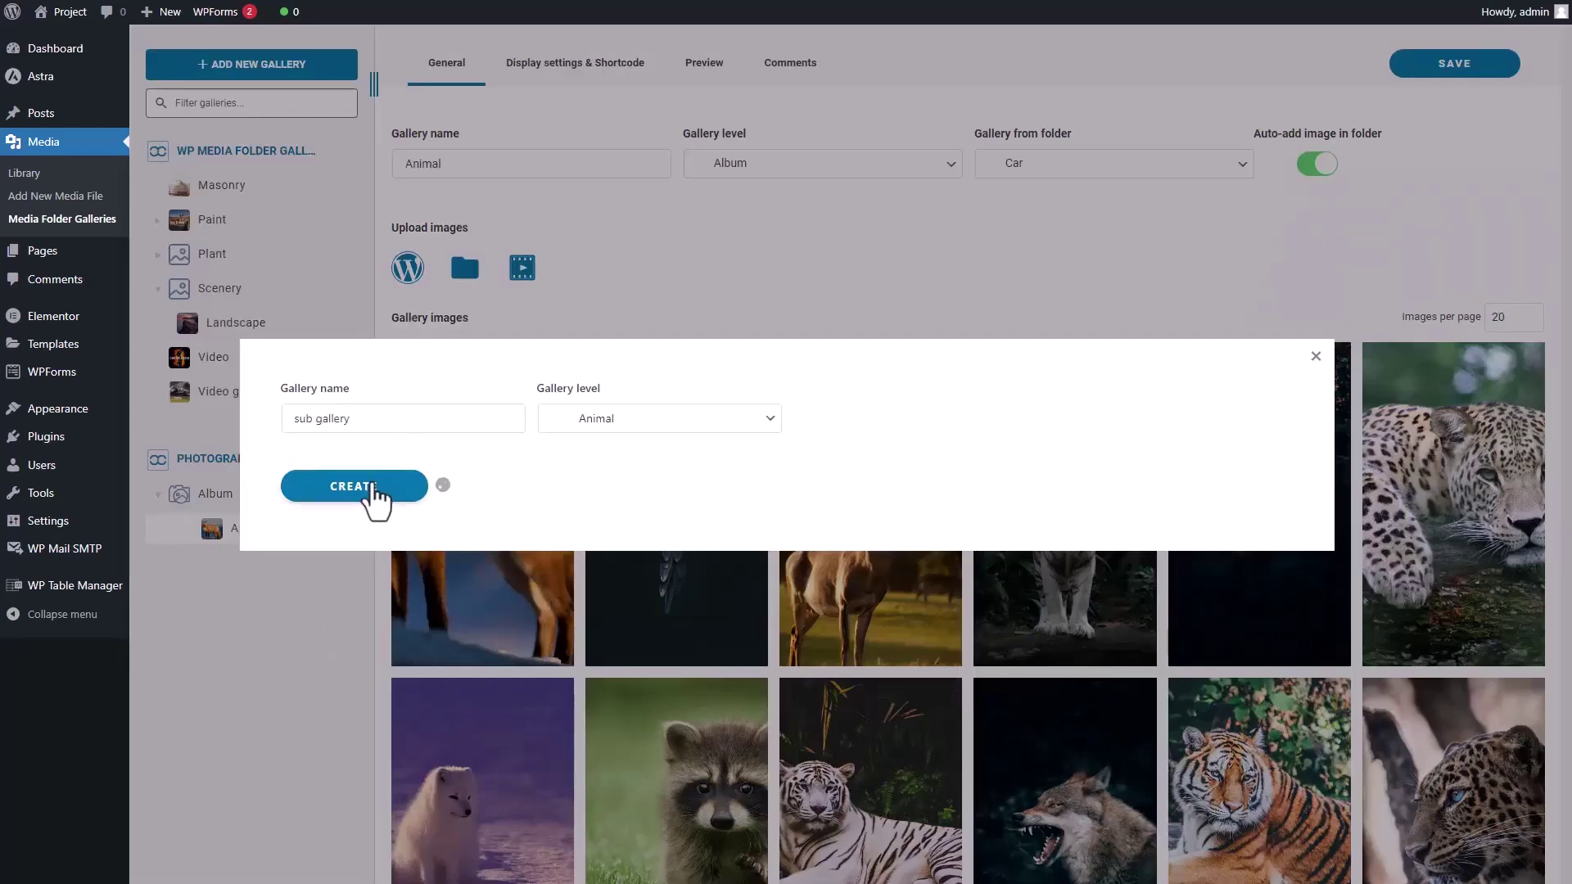
pyautogui.click(365, 488)
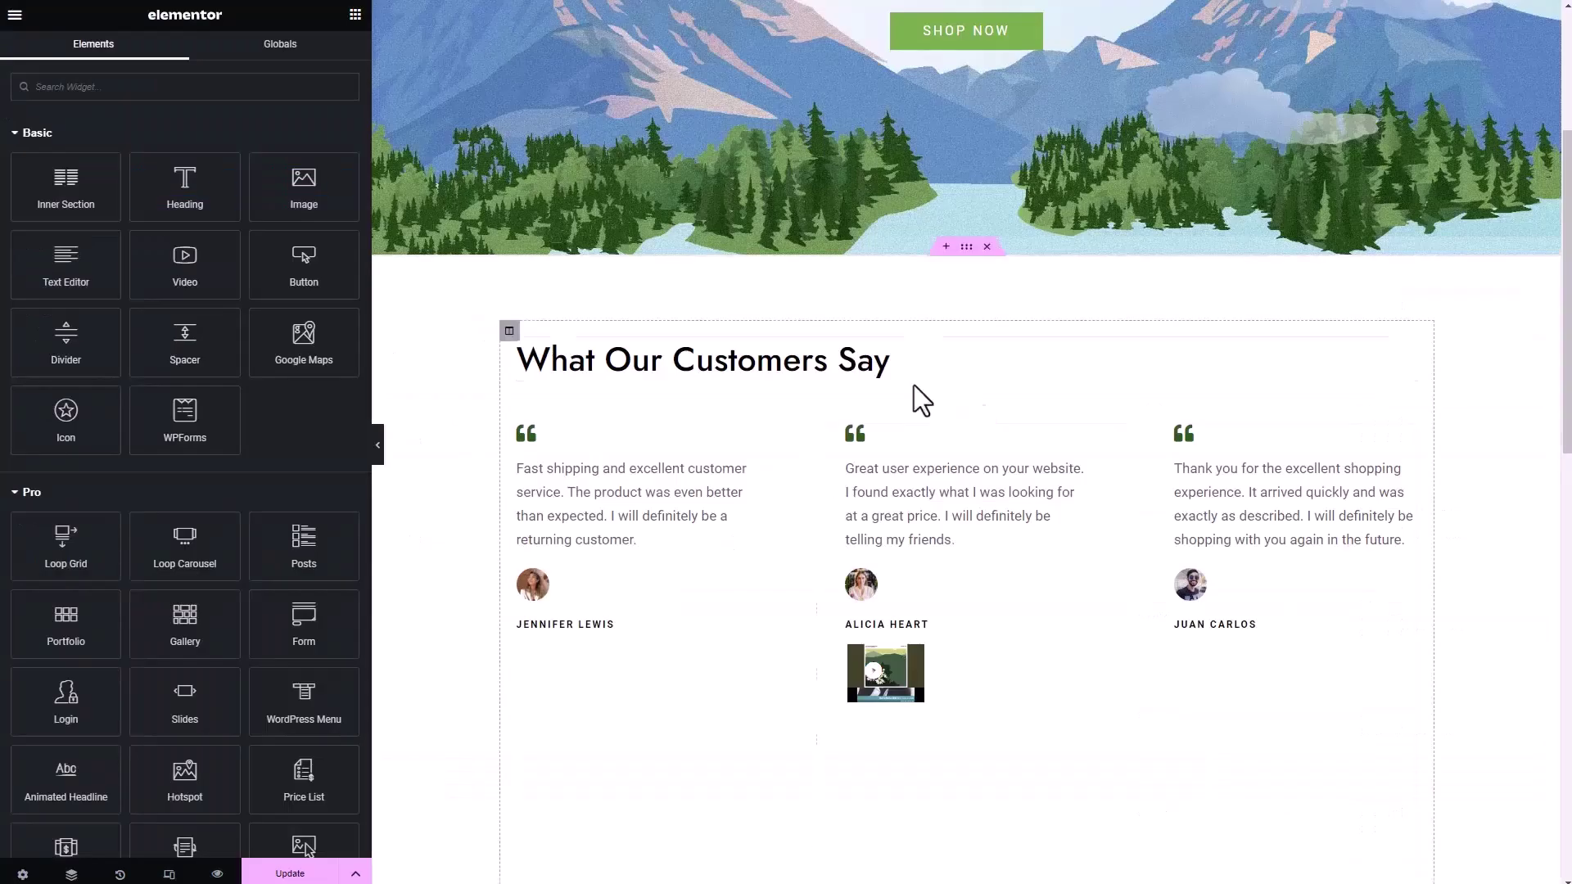
# - Add a container holding the WP Media Folder Gallery Addon showing the Animal gallery
pyautogui.click(947, 256)
pyautogui.click(257, 96)
pyautogui.write('wp')
pyautogui.moveTo(65, 147); pyautogui.dragTo(741, 381)
pyautogui.click(266, 275)
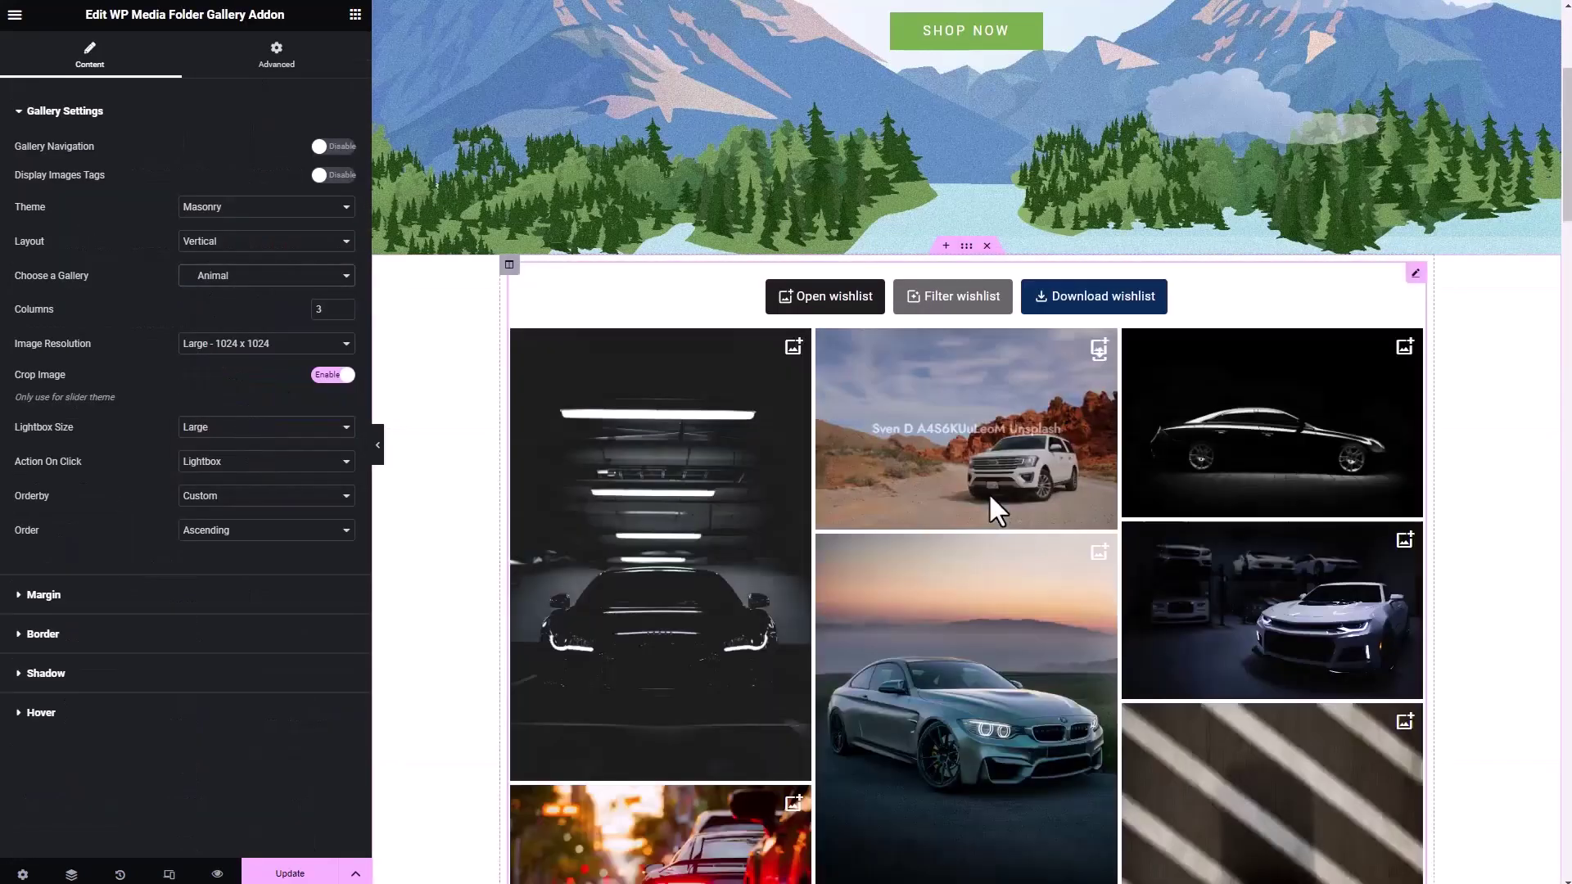
pyautogui.scroll(-3, 991, 499)
pyautogui.scroll(2, 831, 515)
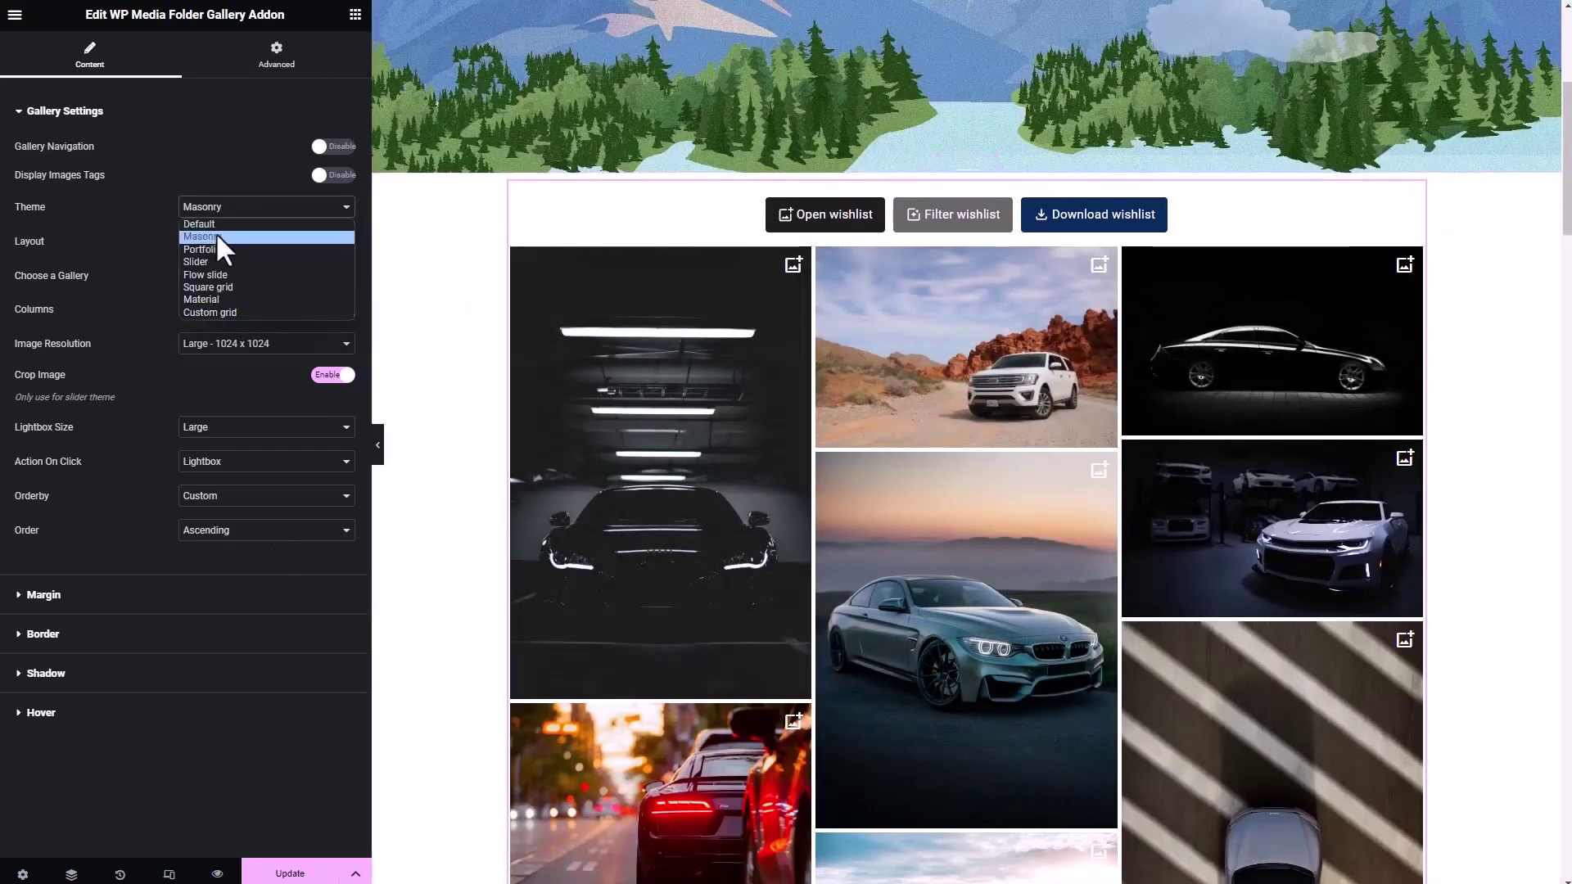
# - Set the gallery theme to Flow slide
pyautogui.click(272, 312)
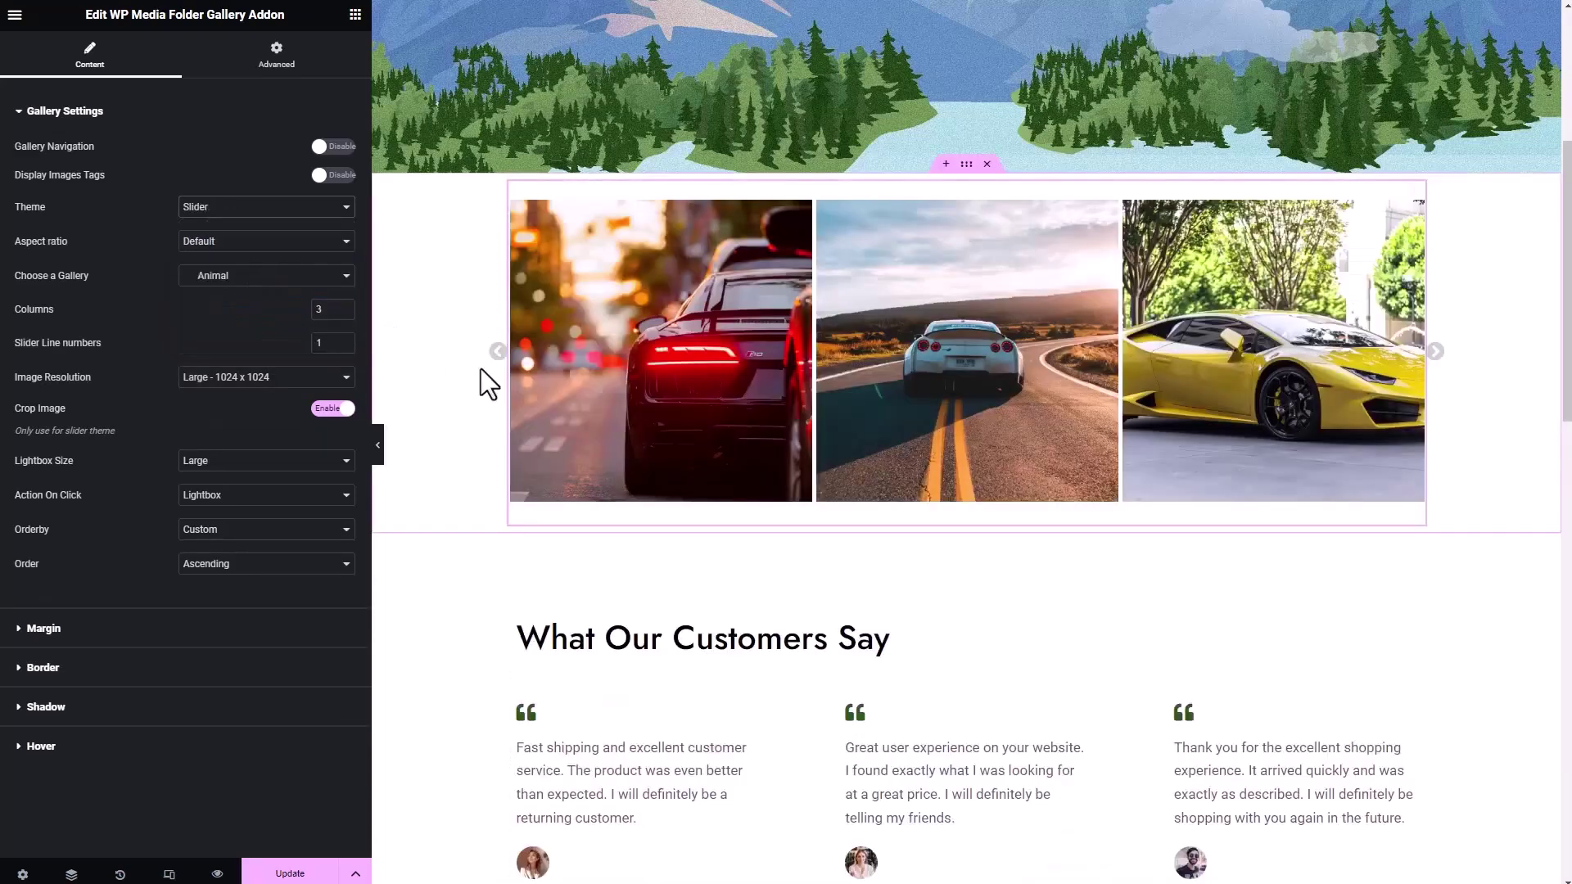
pyautogui.click(266, 207)
pyautogui.click(205, 275)
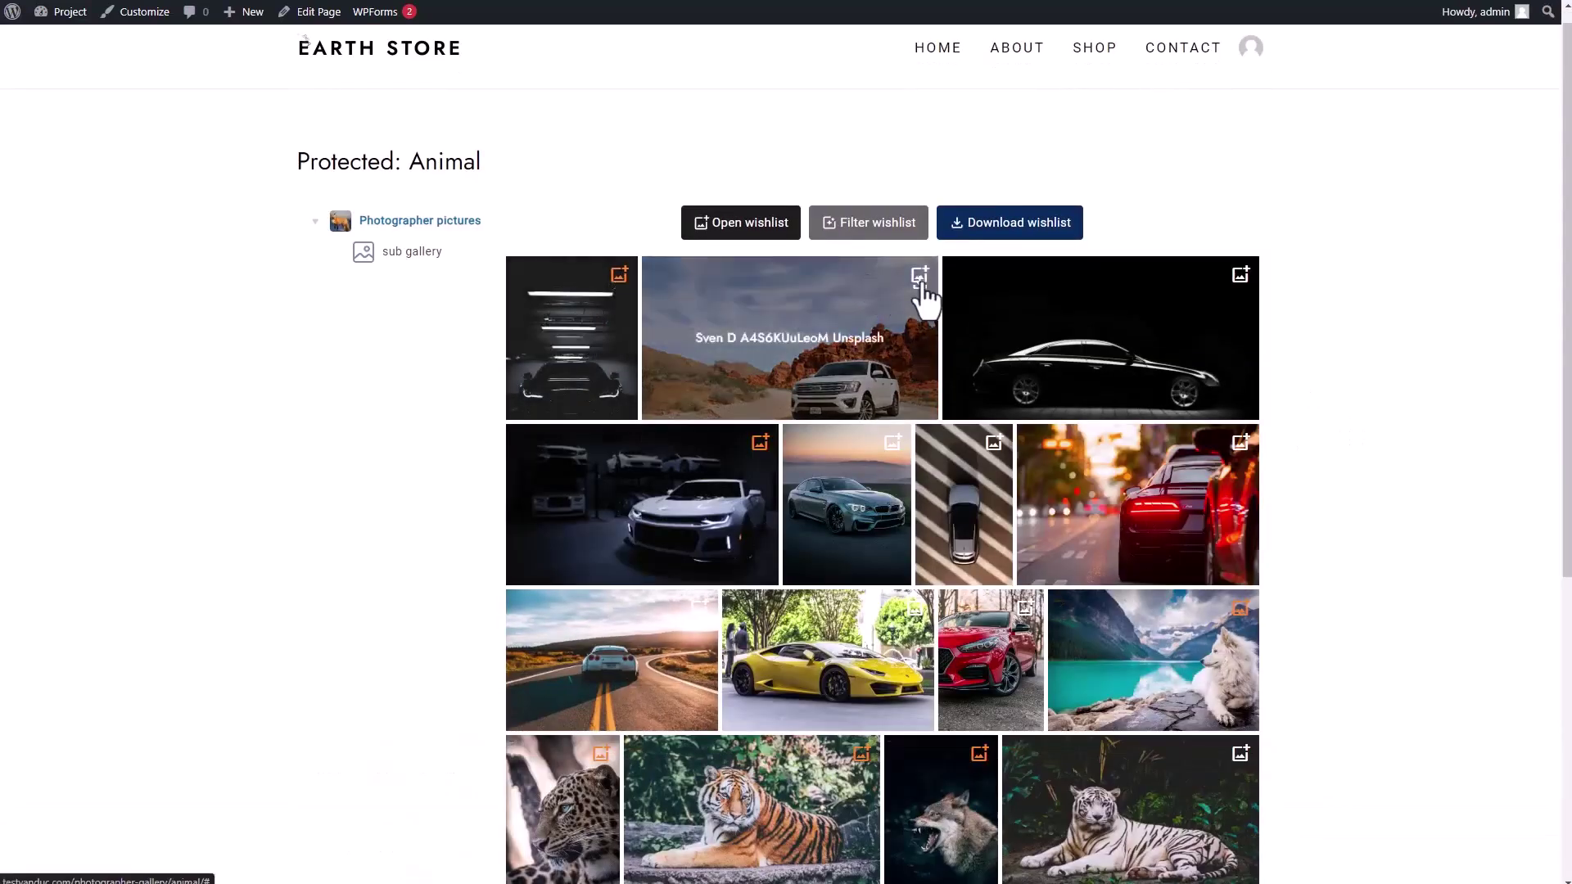
# - Add the BMW and striped-car photos to the wishlist and review the wishlist comments
pyautogui.click(894, 443)
pyautogui.click(995, 444)
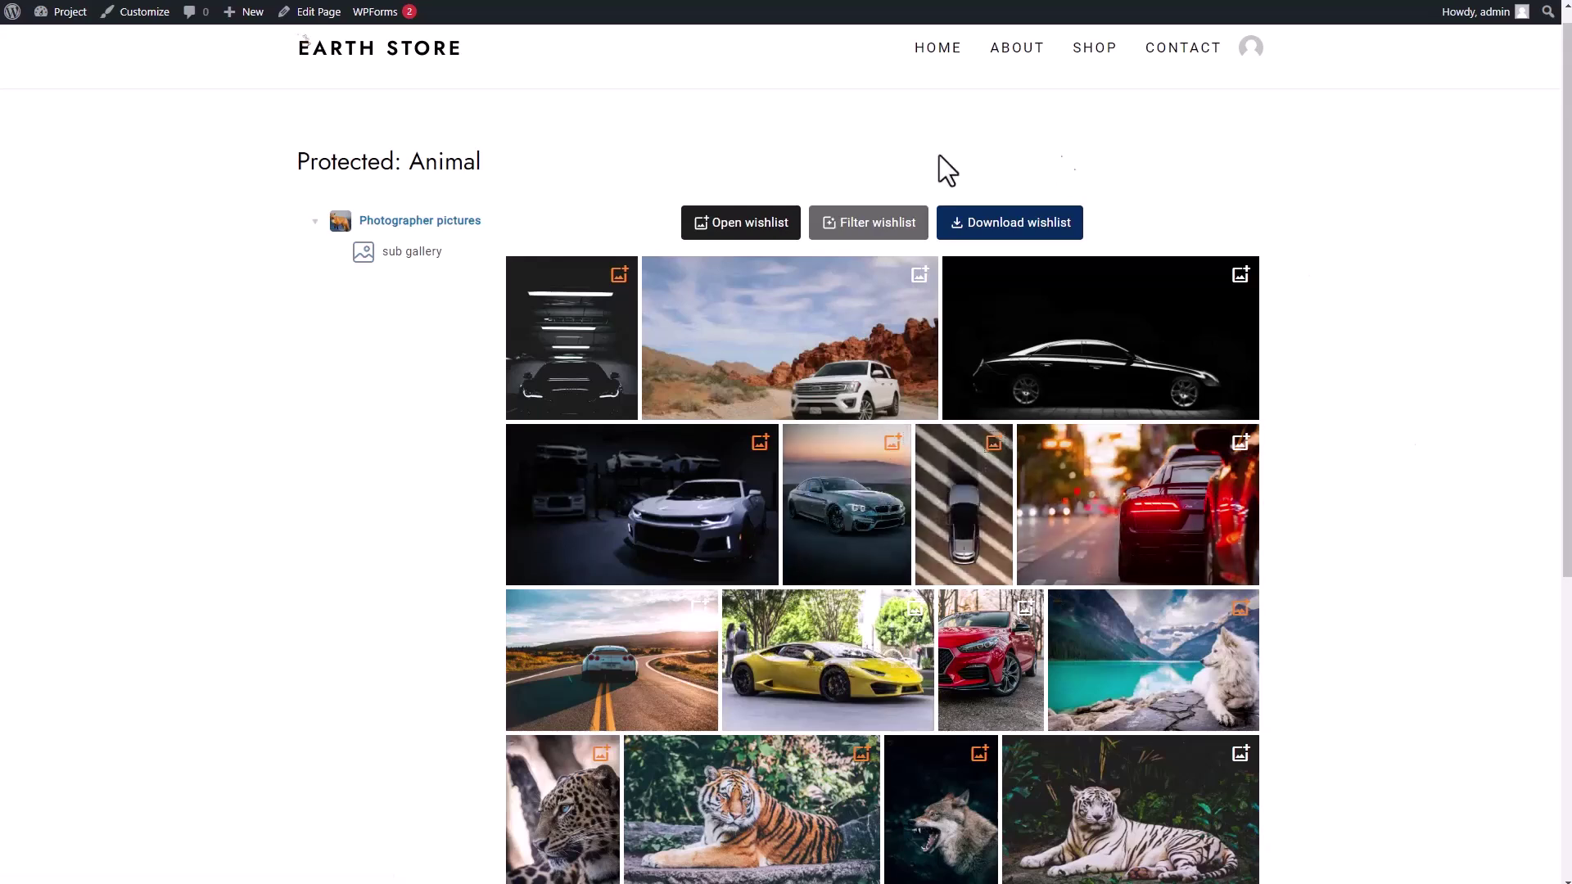
pyautogui.click(741, 225)
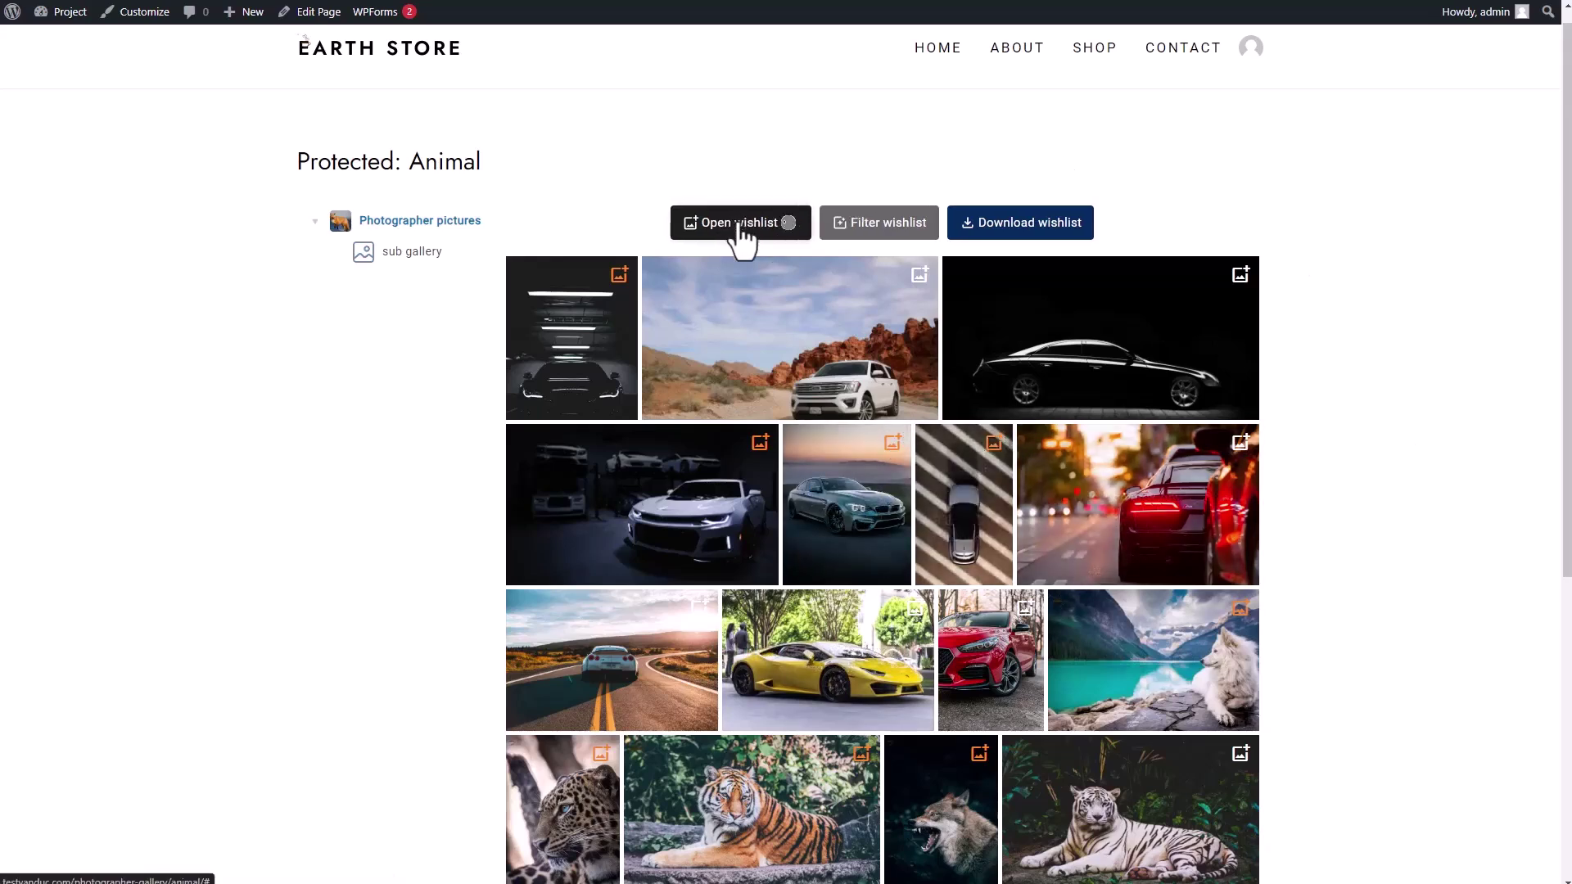
pyautogui.scroll(-10, 955, 309)
pyautogui.click(1365, 368)
# - Filter the gallery to wishlisted images, download them, and start a comment on the wolf photo
pyautogui.click(872, 234)
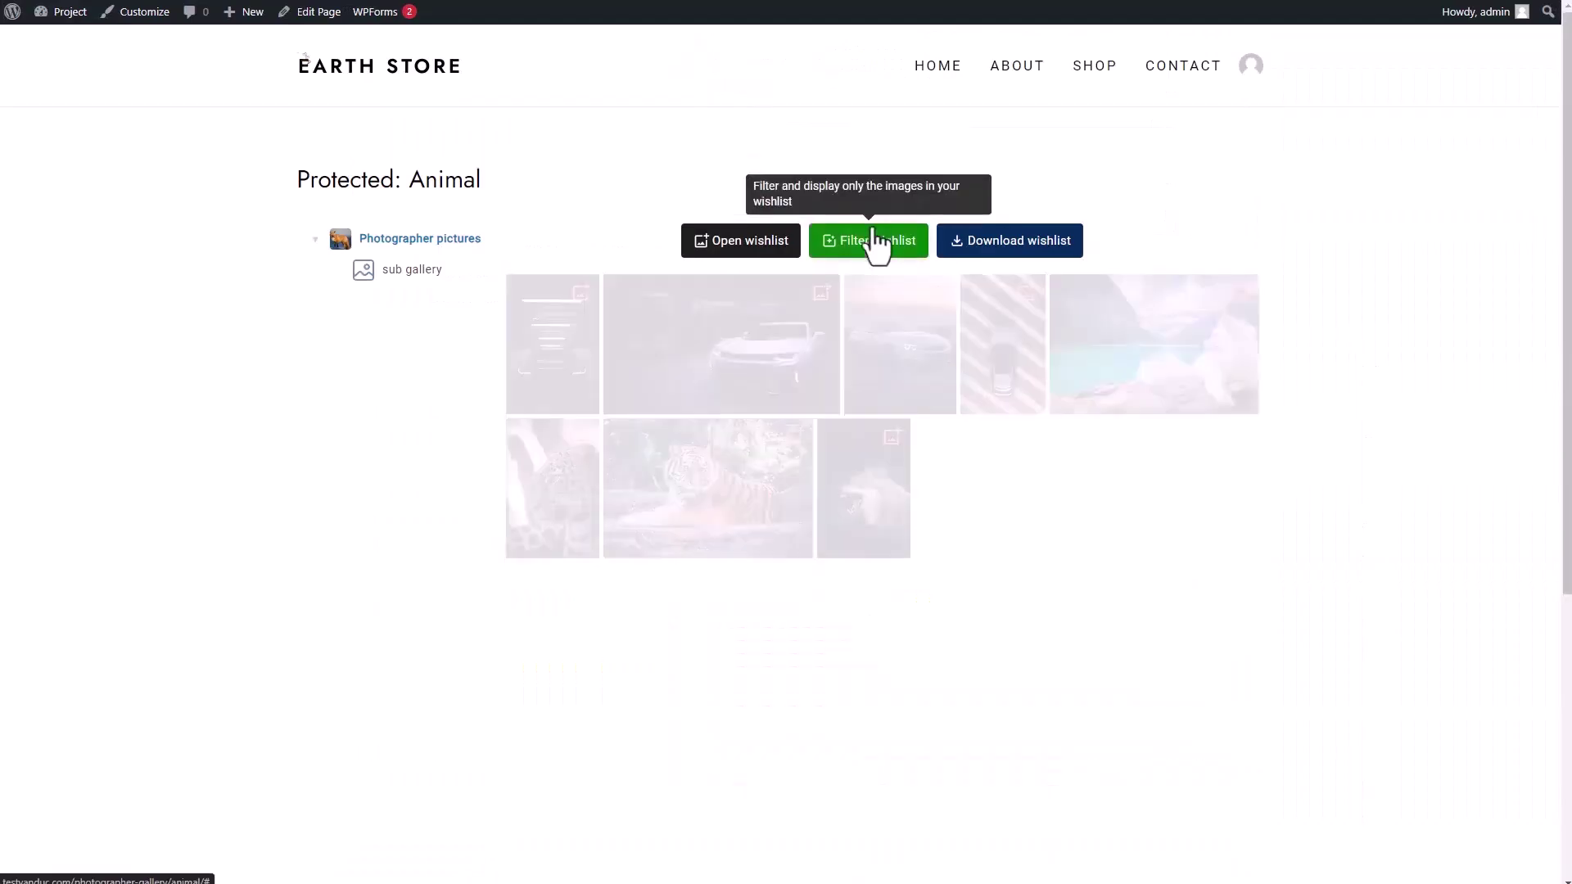
pyautogui.click(1027, 243)
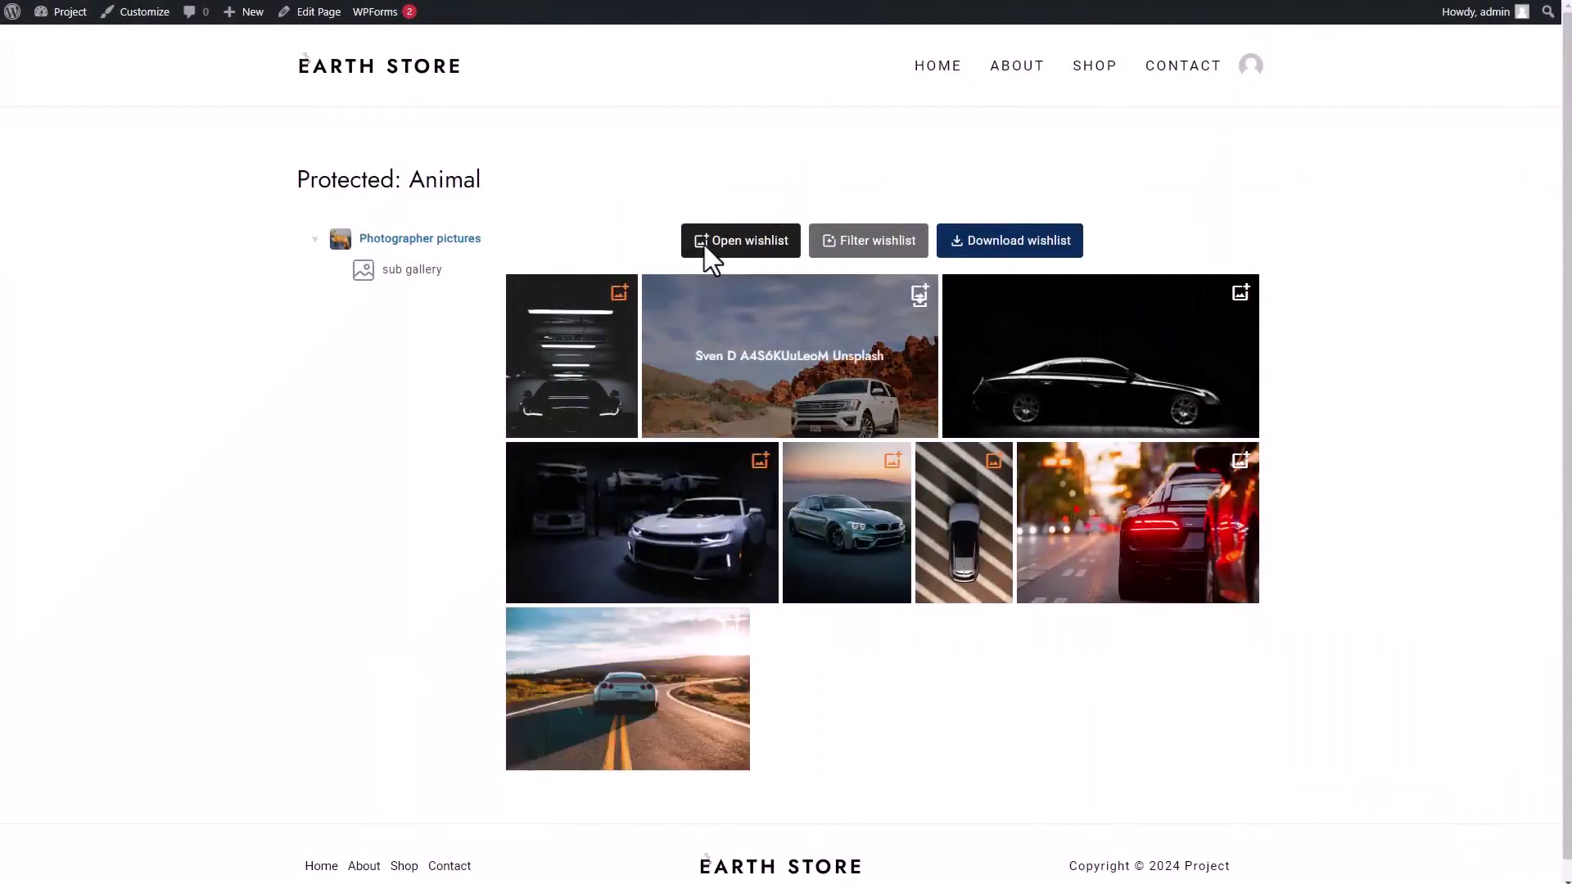
pyautogui.click(704, 248)
pyautogui.scroll(-4, 950, 658)
pyautogui.scroll(-5, 838, 643)
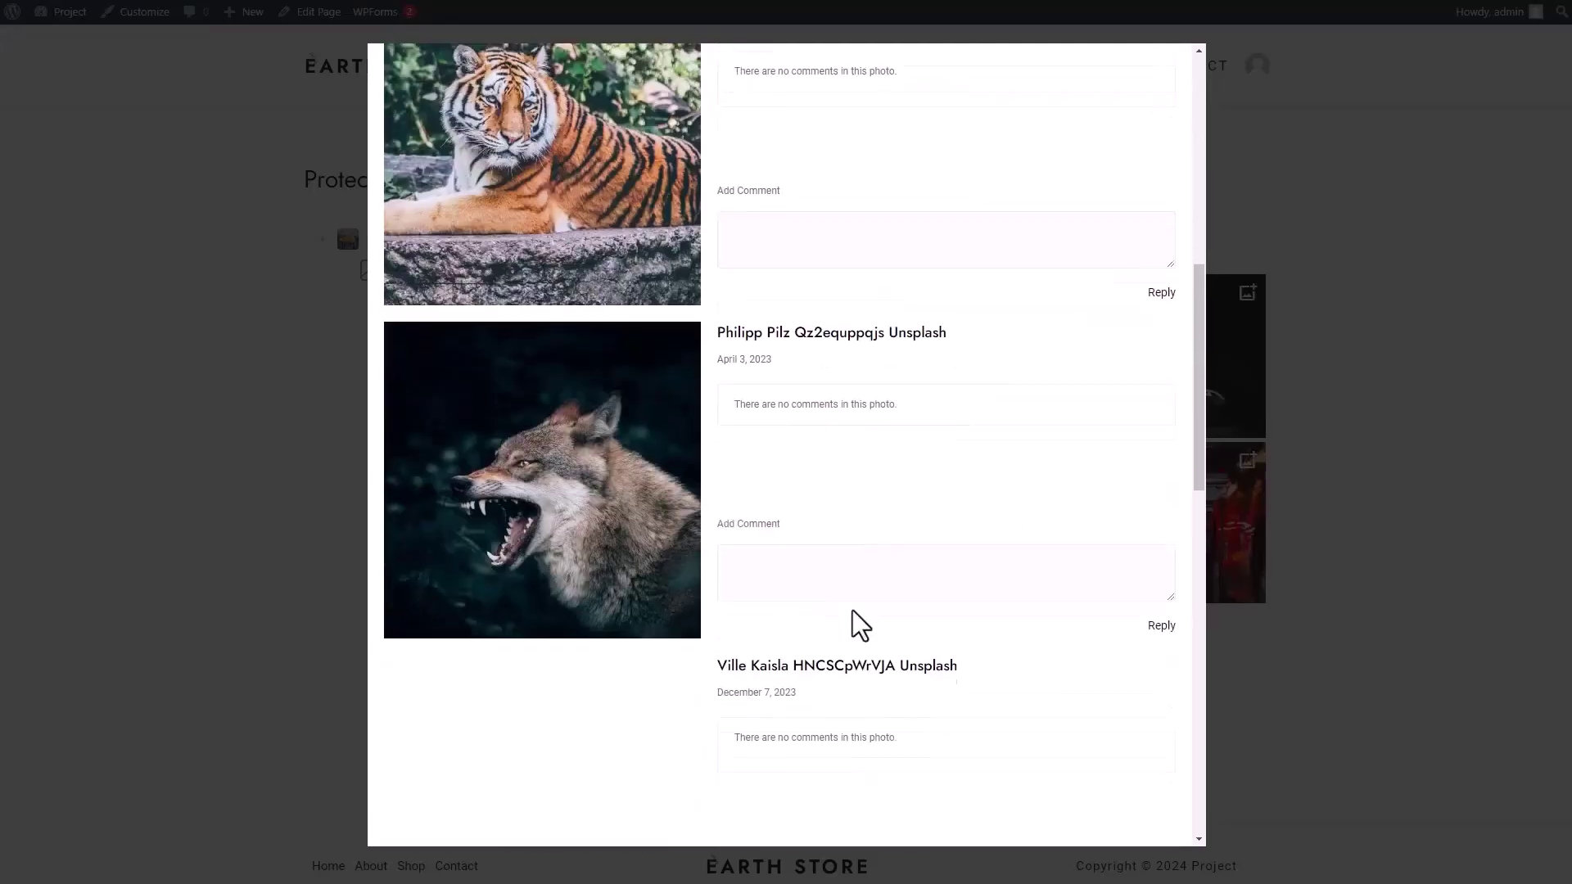
pyautogui.click(843, 574)
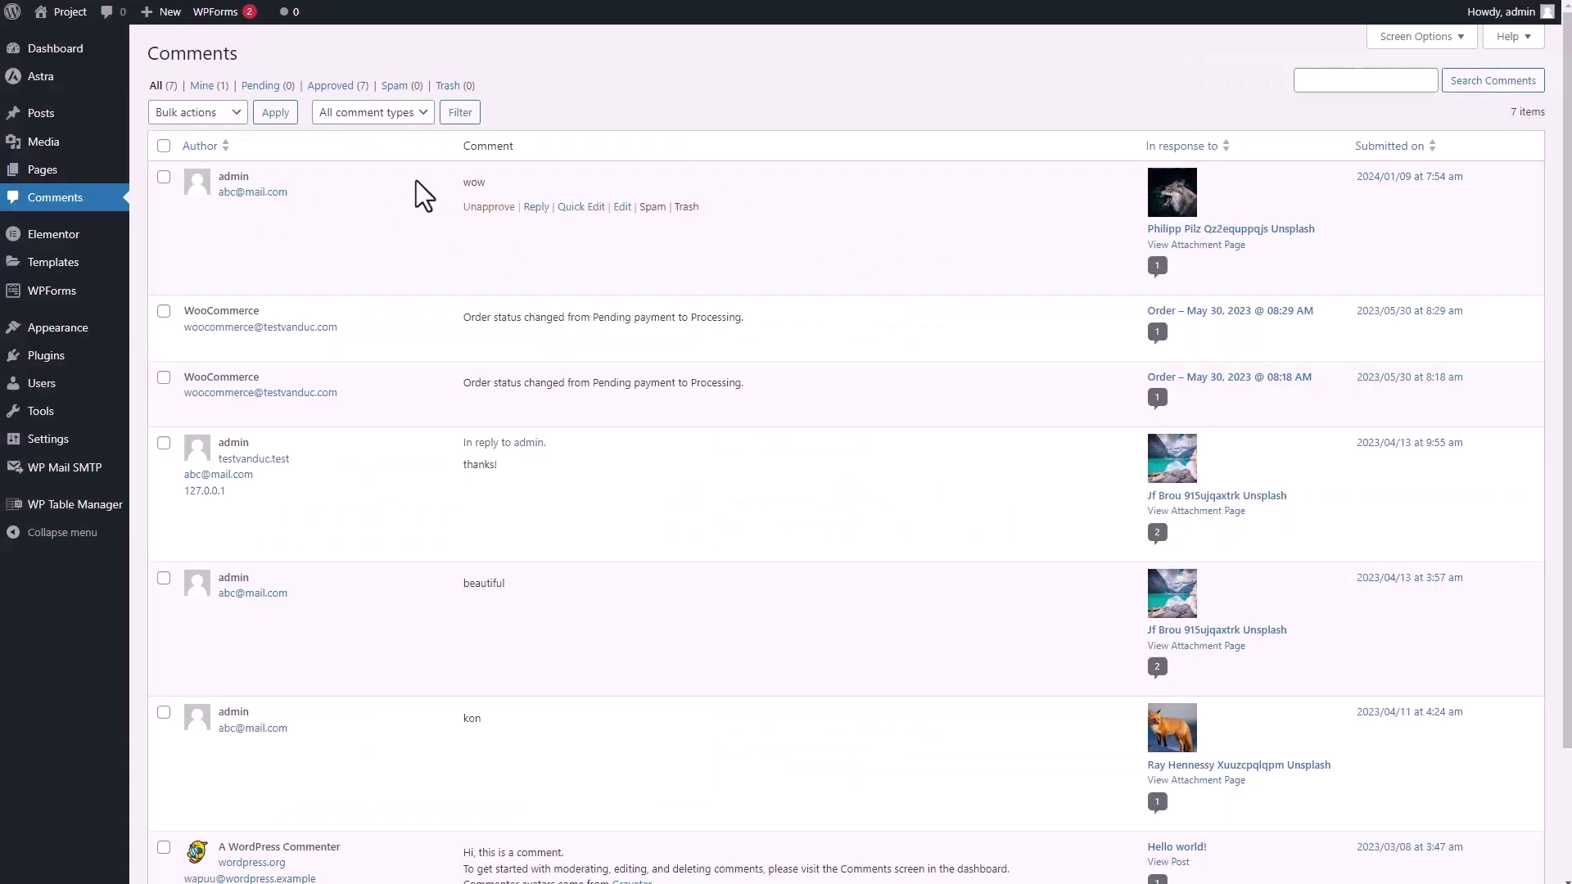
# - Reply 'thanks' to the wow comment and confirm it appears under the wolf photo's comments
pyautogui.click(536, 207)
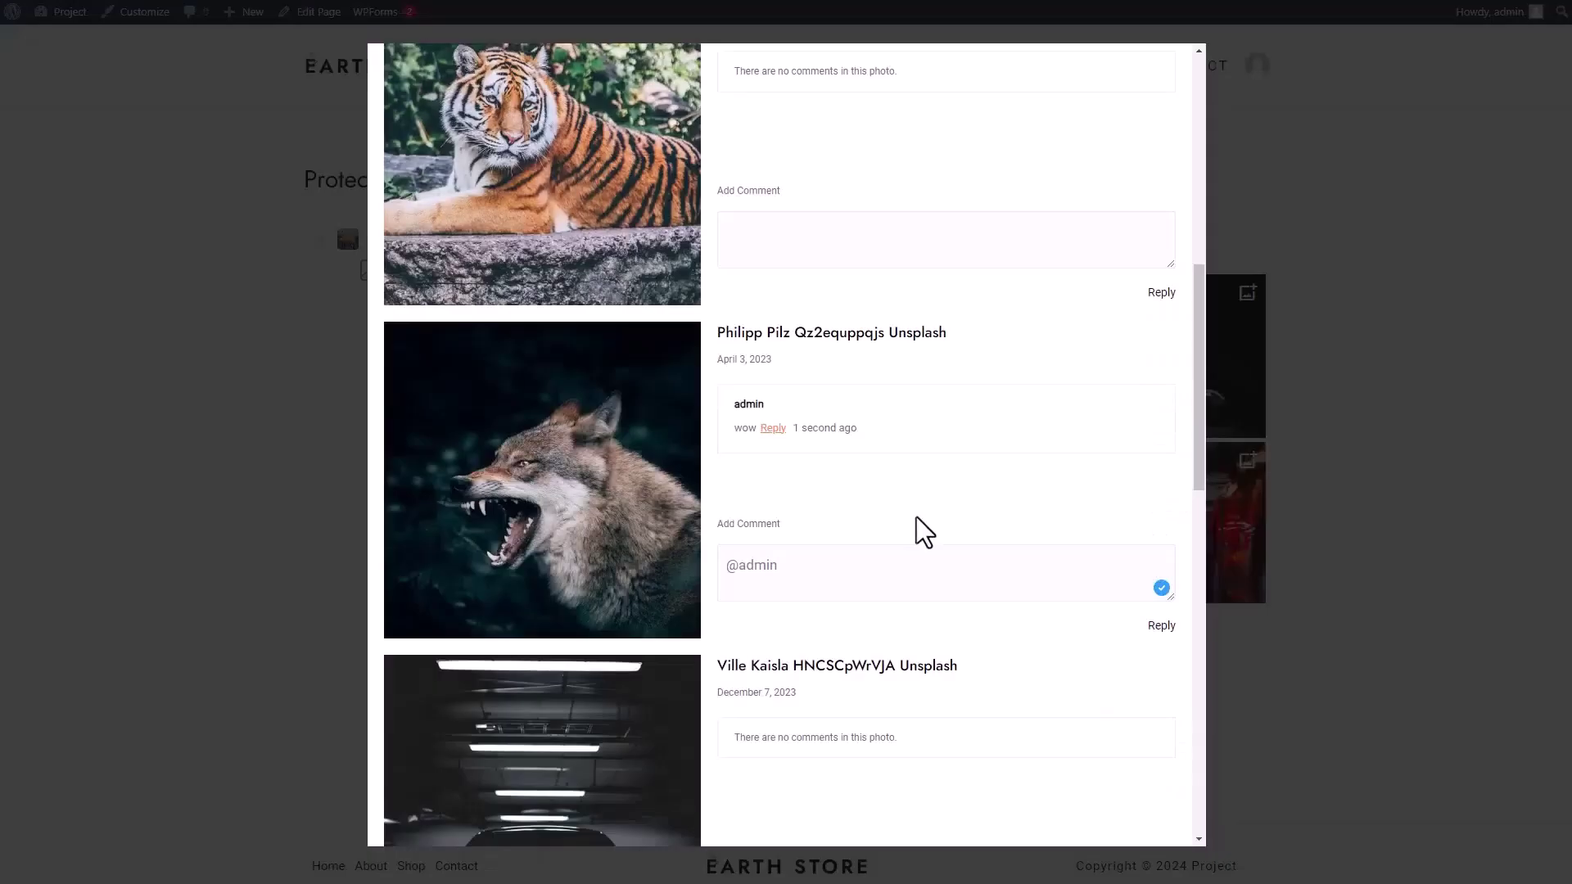
pyautogui.press('Escape')
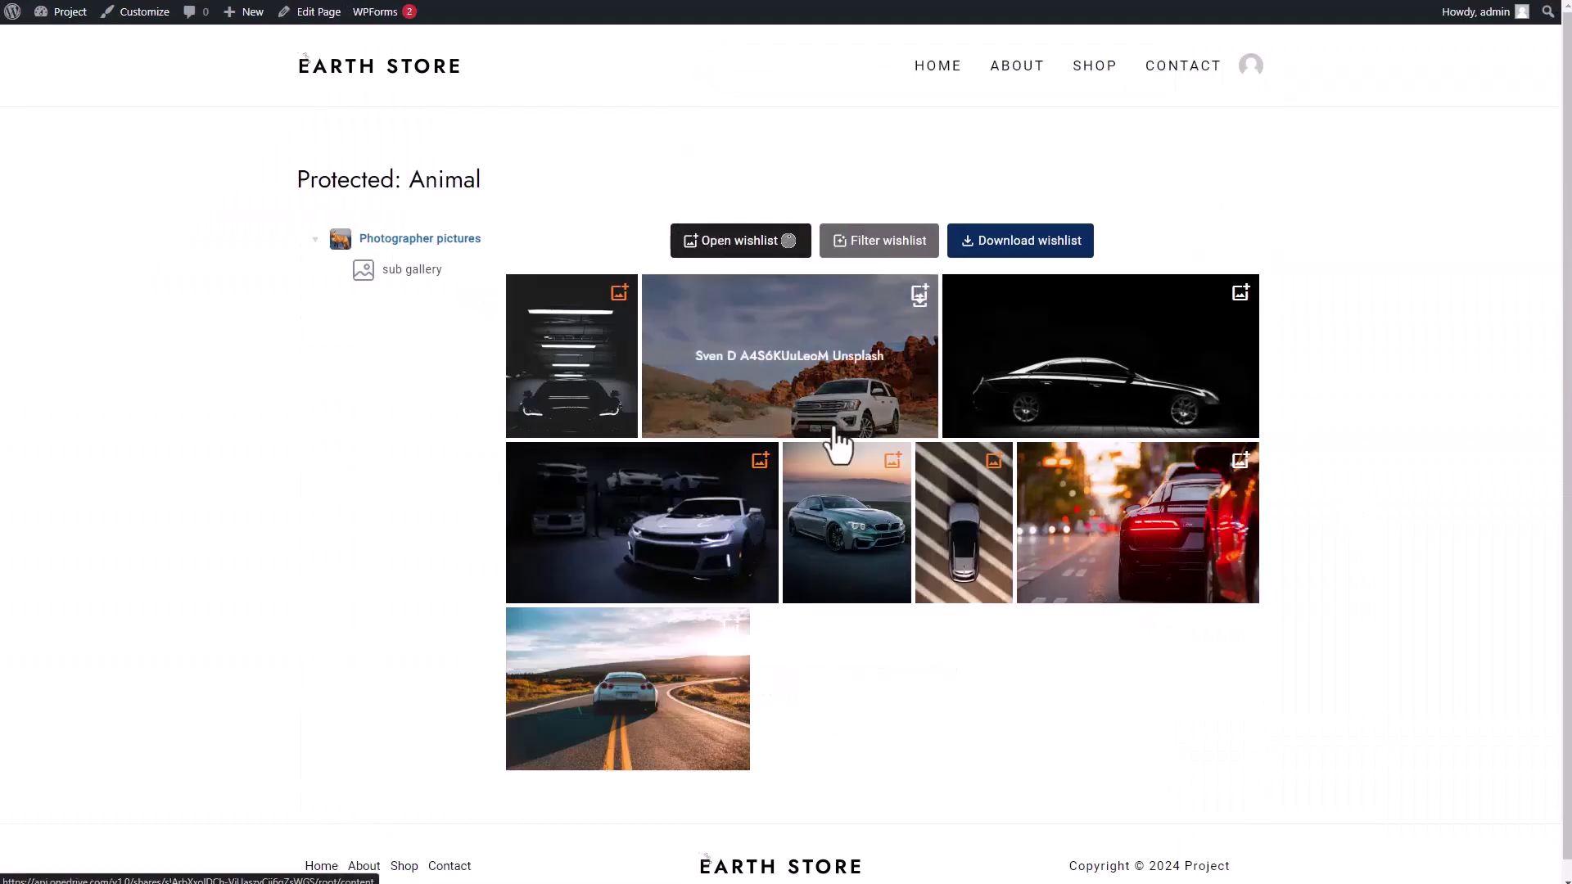
pyautogui.click(837, 445)
pyautogui.scroll(-5, 819, 475)
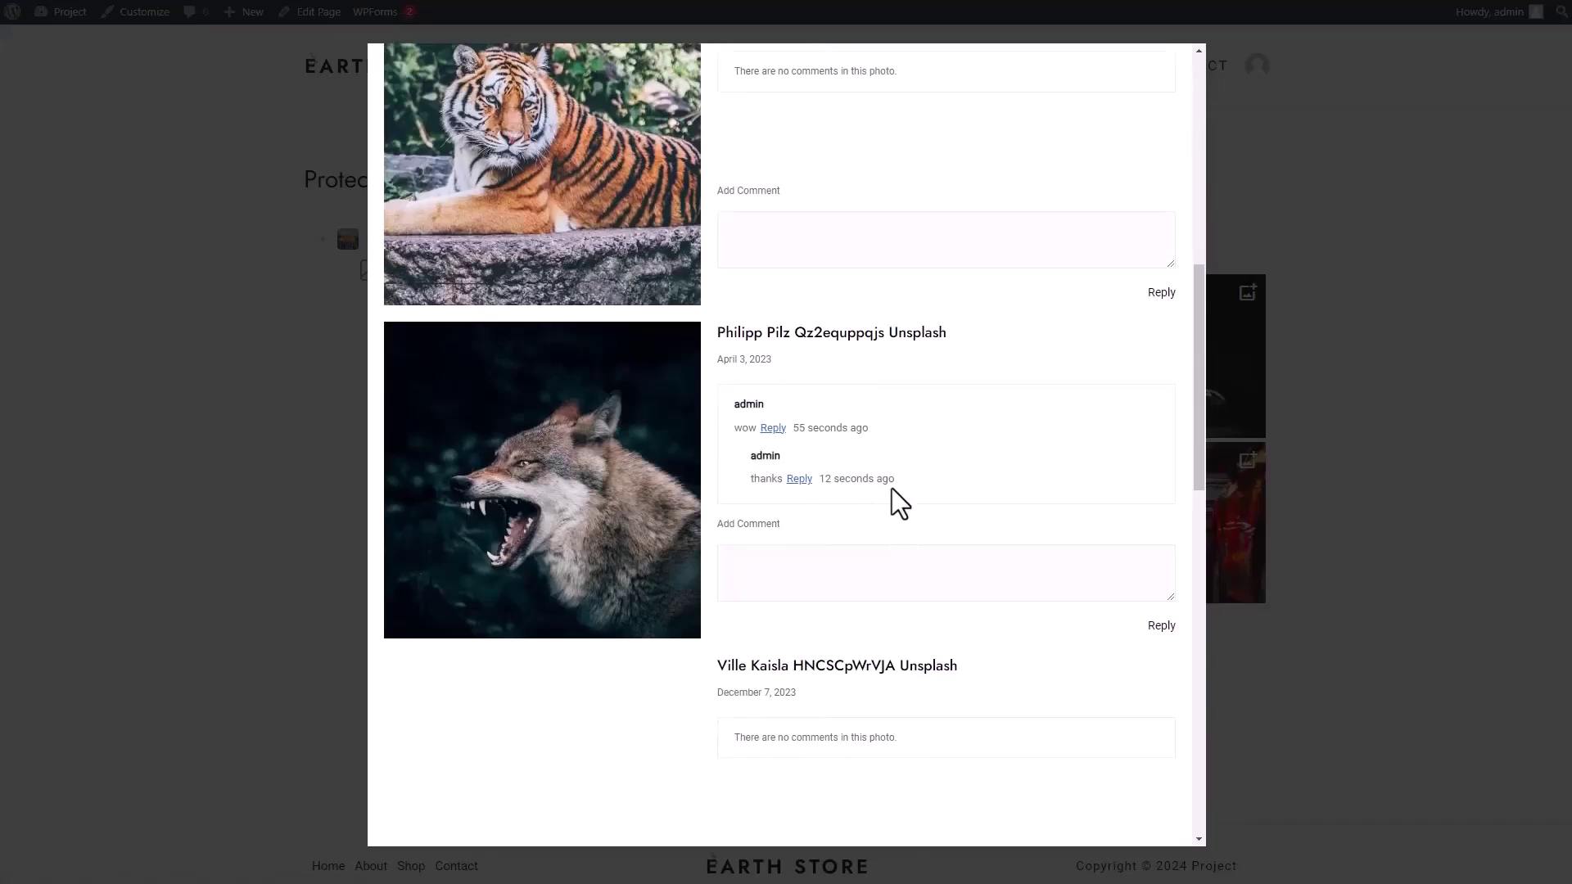
pyautogui.scroll(-2, 838, 547)
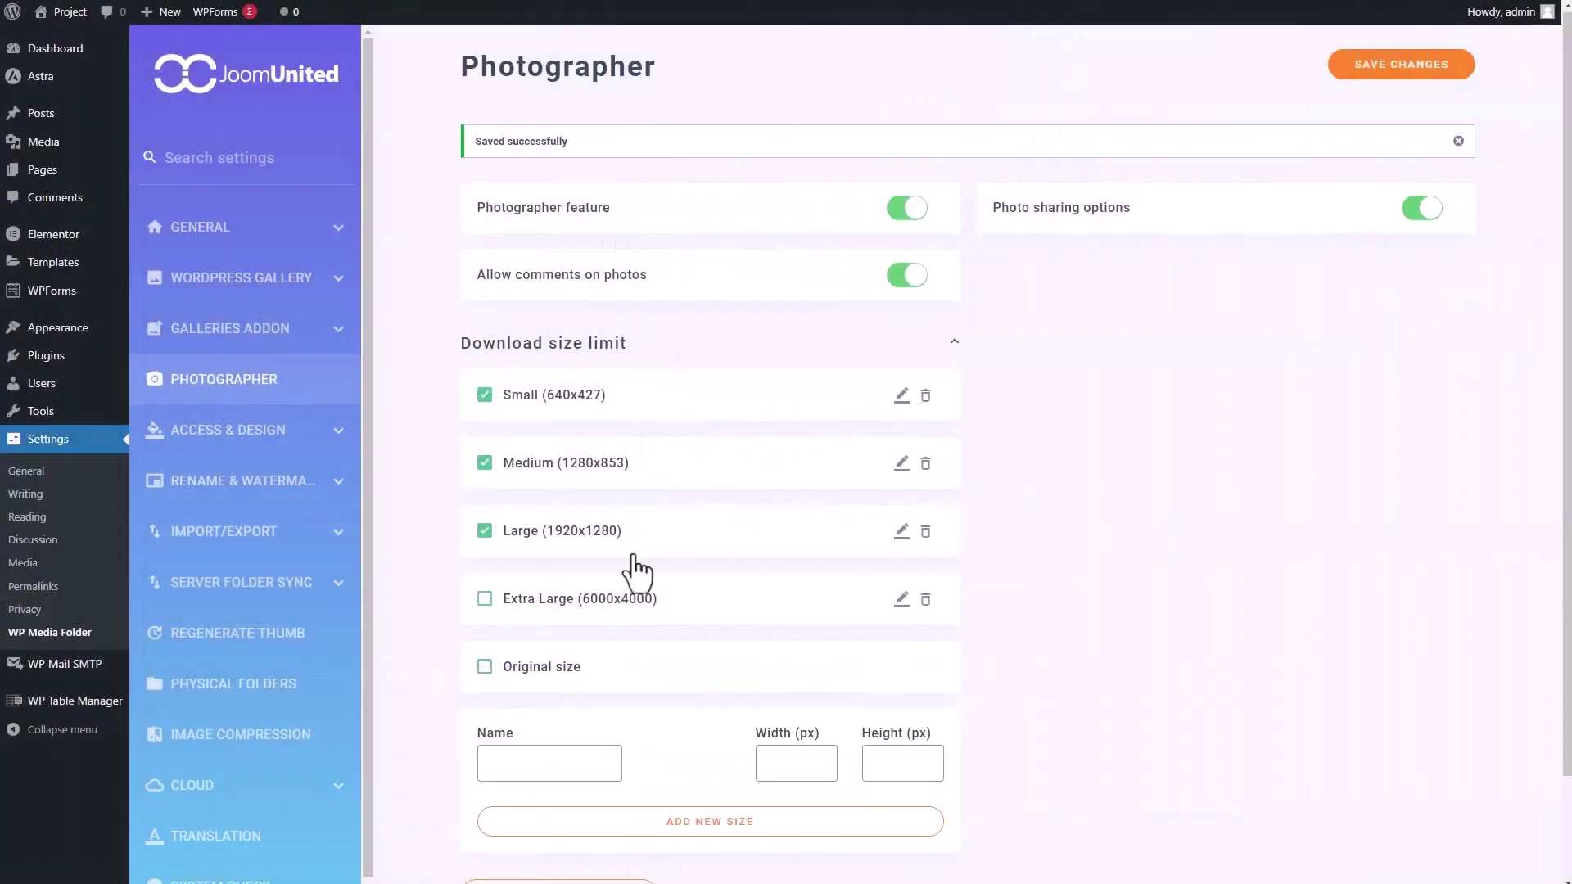
# - Edit the Large download size and begin downloading a gallery photo
pyautogui.click(901, 530)
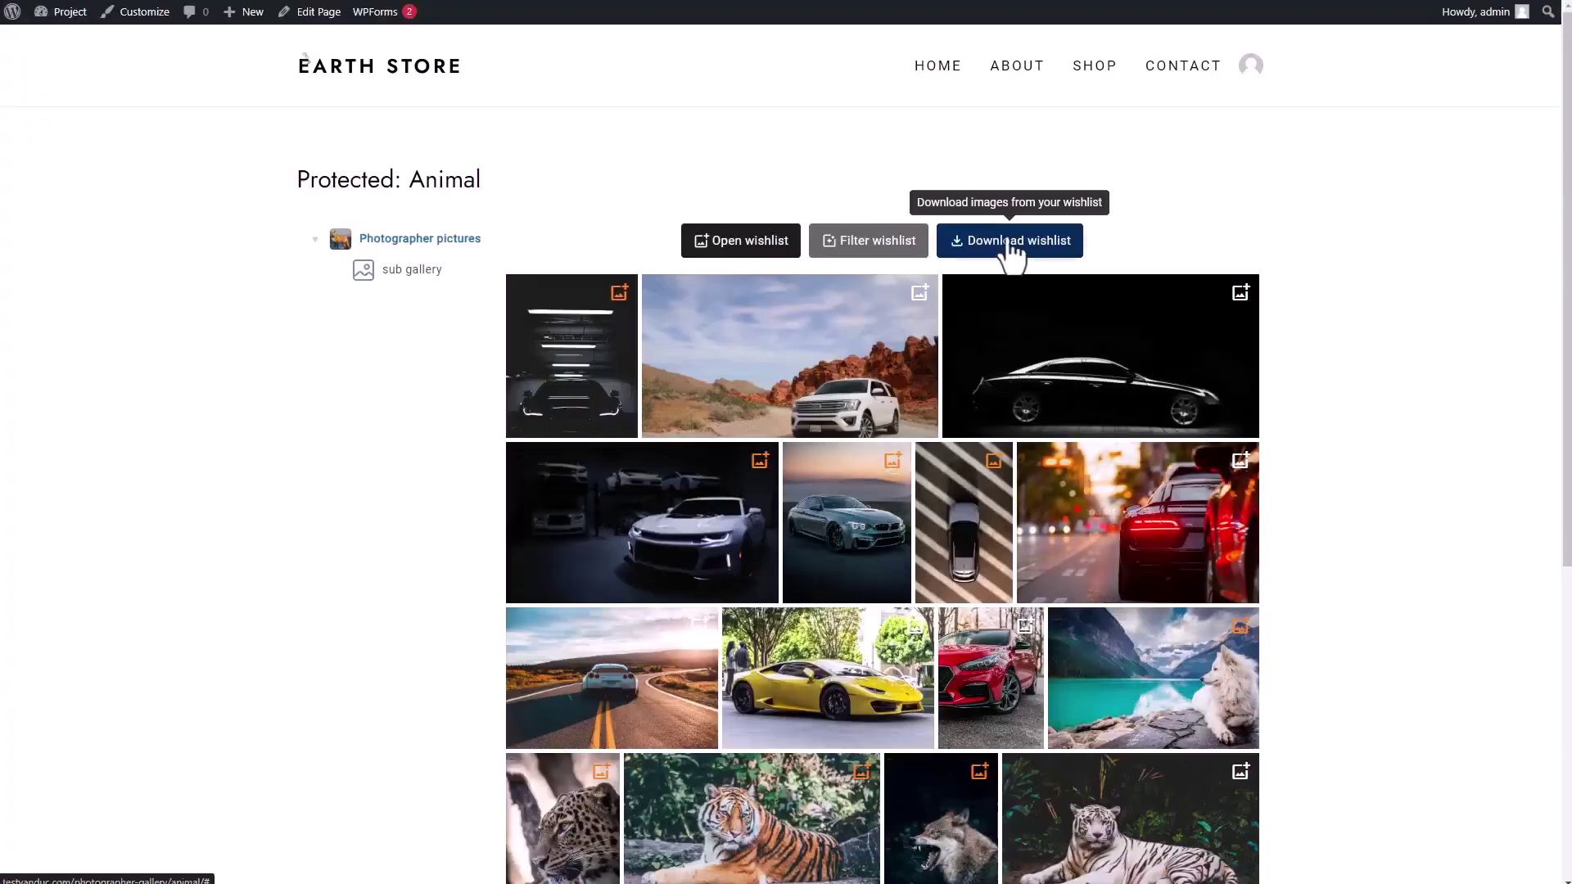
pyautogui.click(1010, 240)
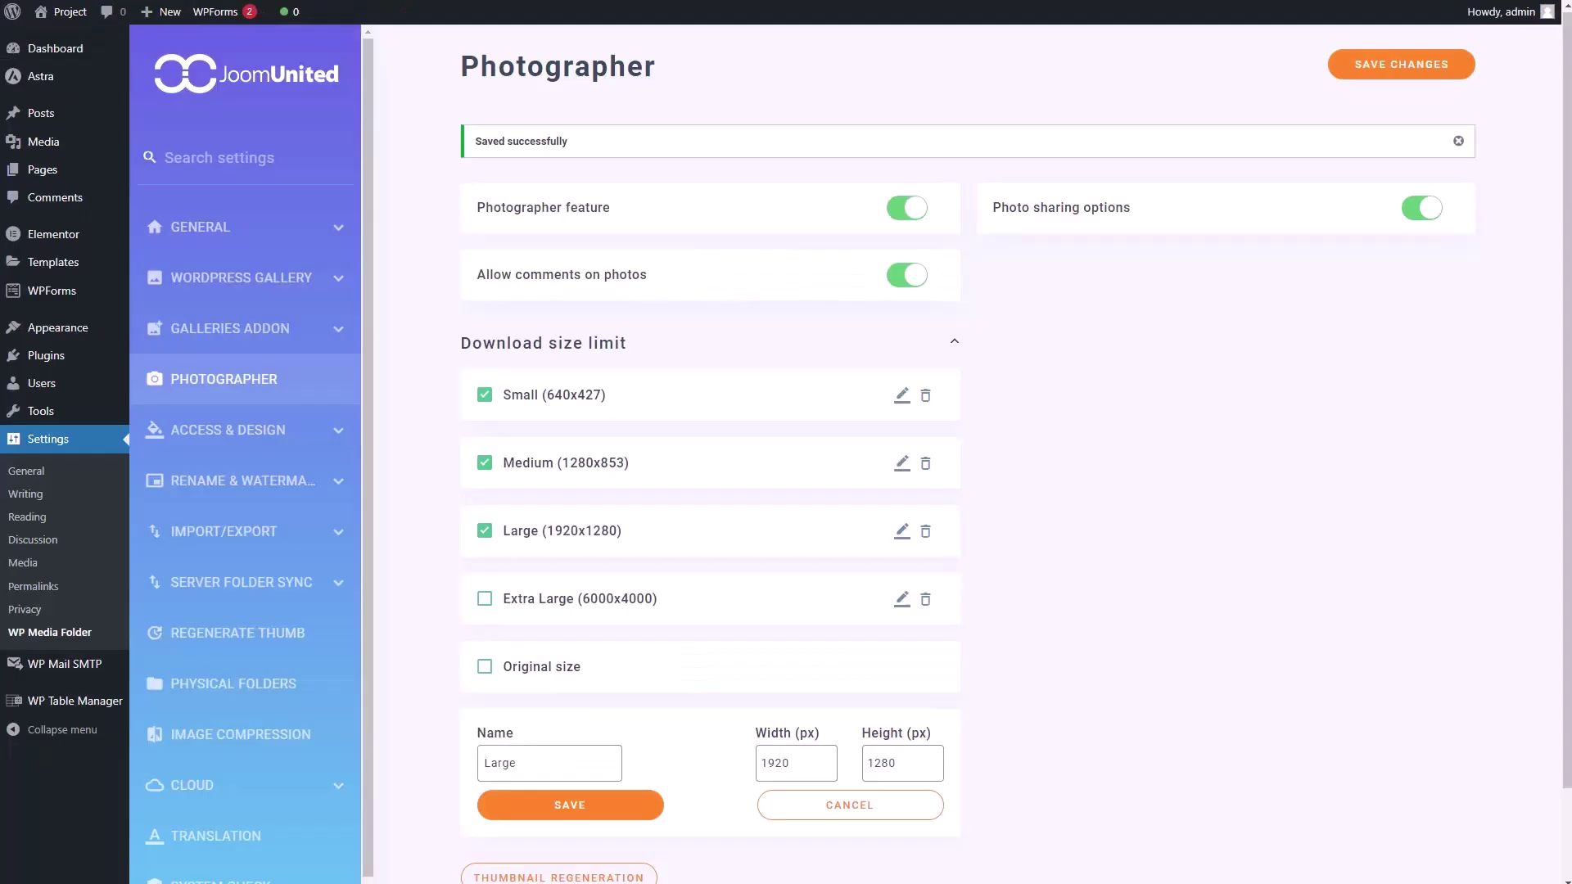
pyautogui.click(263, 498)
pyautogui.click(1056, 51)
pyautogui.scroll(-5, 987, 258)
pyautogui.scroll(3, 988, 258)
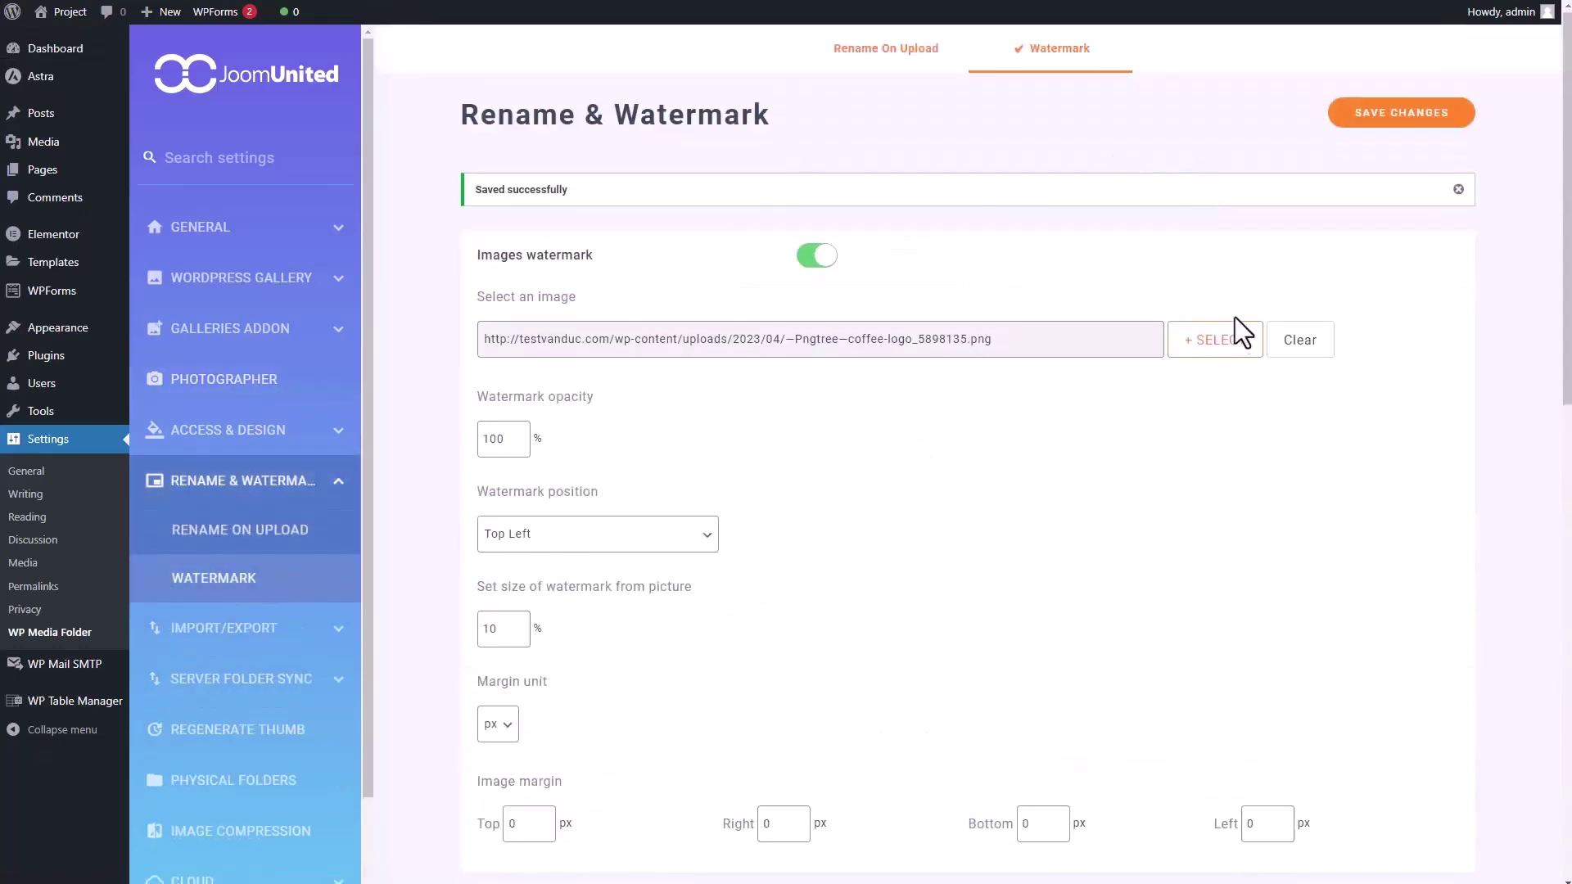
# - Set a new watermark image under Rename & Watermark, then save and open the downloaded Large 1920x1280 photo
pyautogui.click(1215, 341)
pyautogui.click(317, 409)
pyautogui.click(1511, 842)
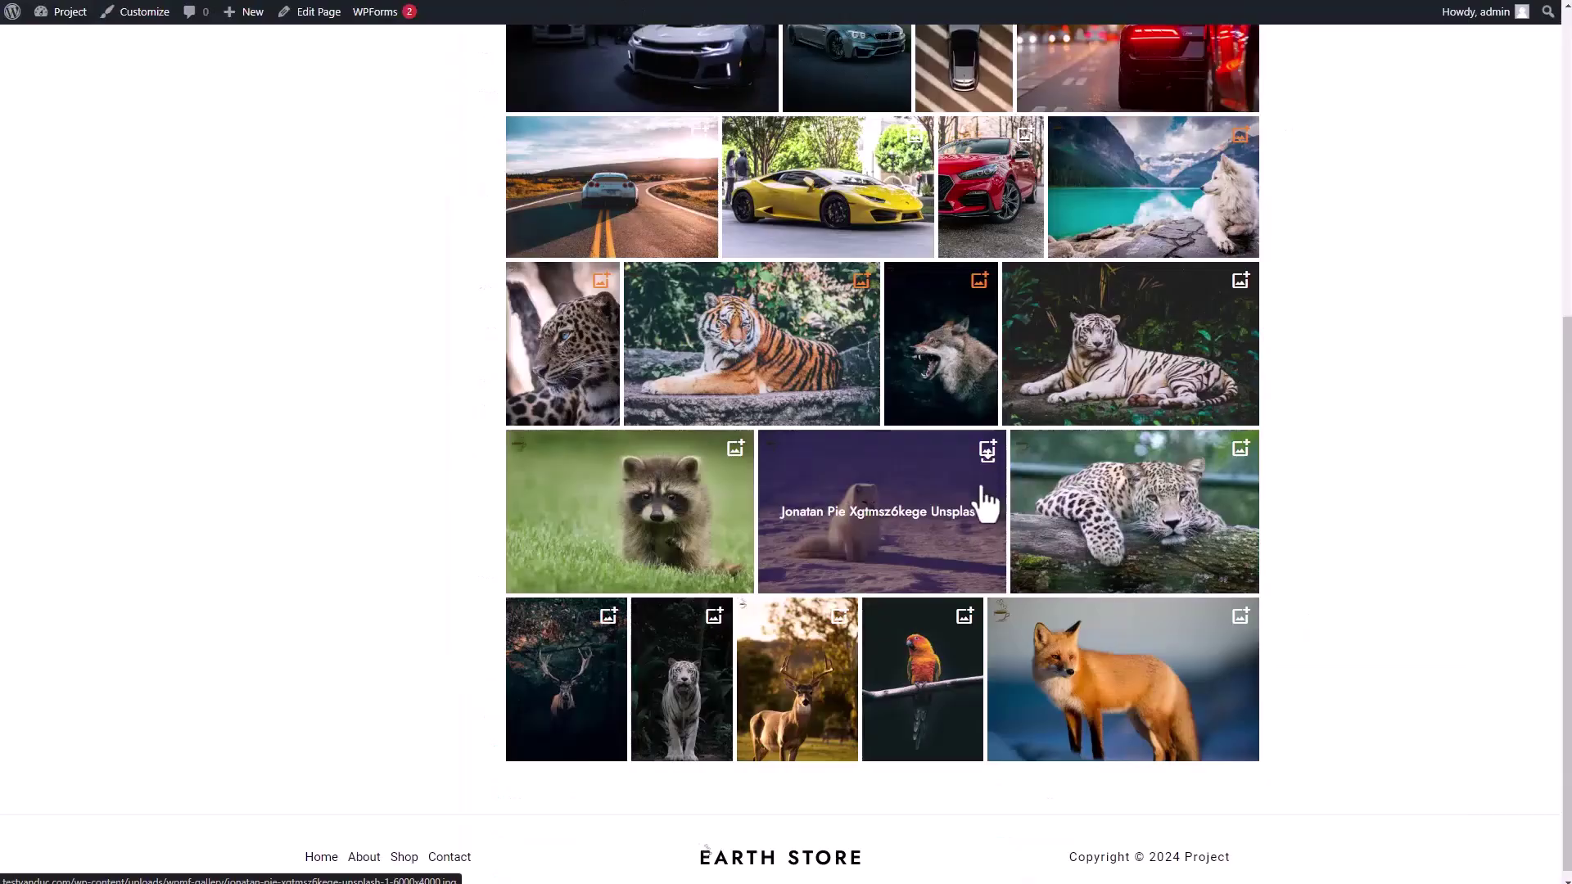
pyautogui.click(987, 448)
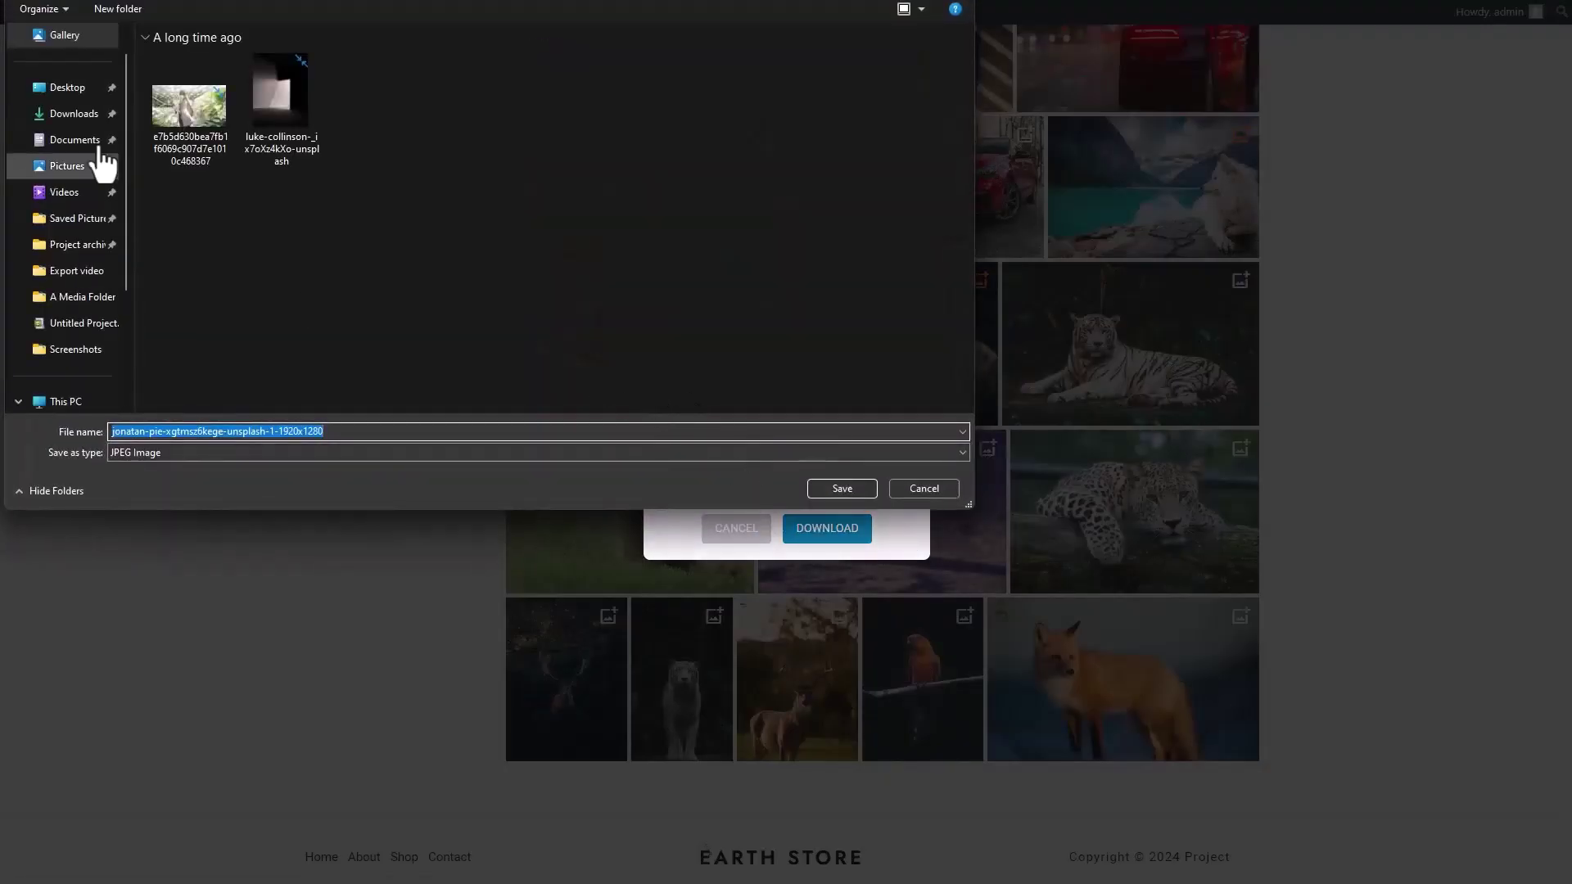
pyautogui.click(842, 488)
pyautogui.click(1315, 37)
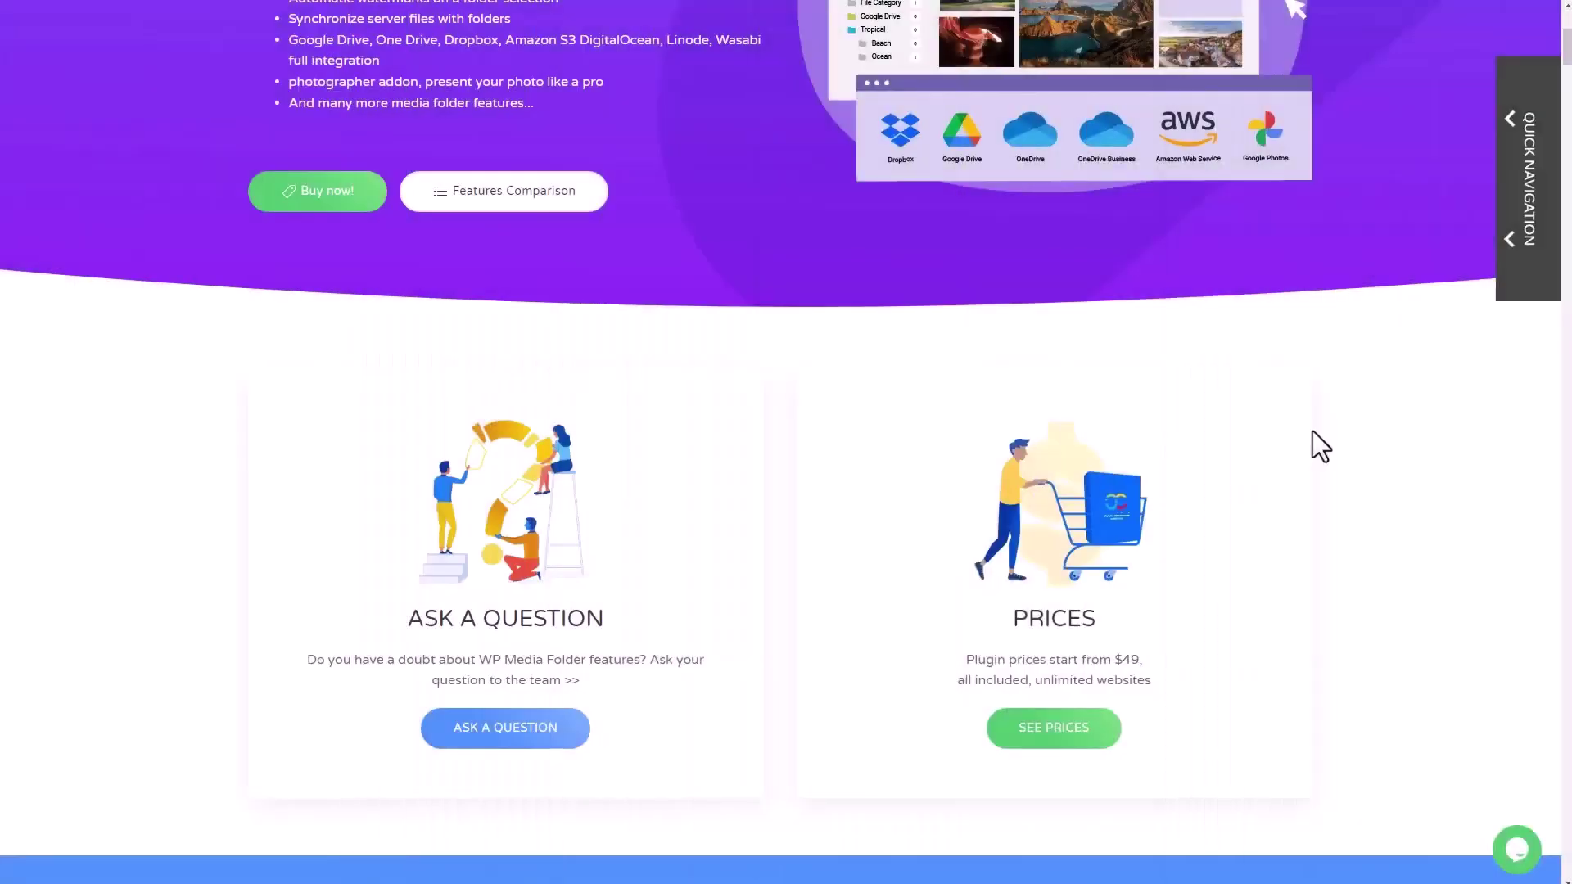
# - Scroll the WP Media Folder product page past its features and integrations to the plugin translations section
pyautogui.scroll(-8, 1313, 442)
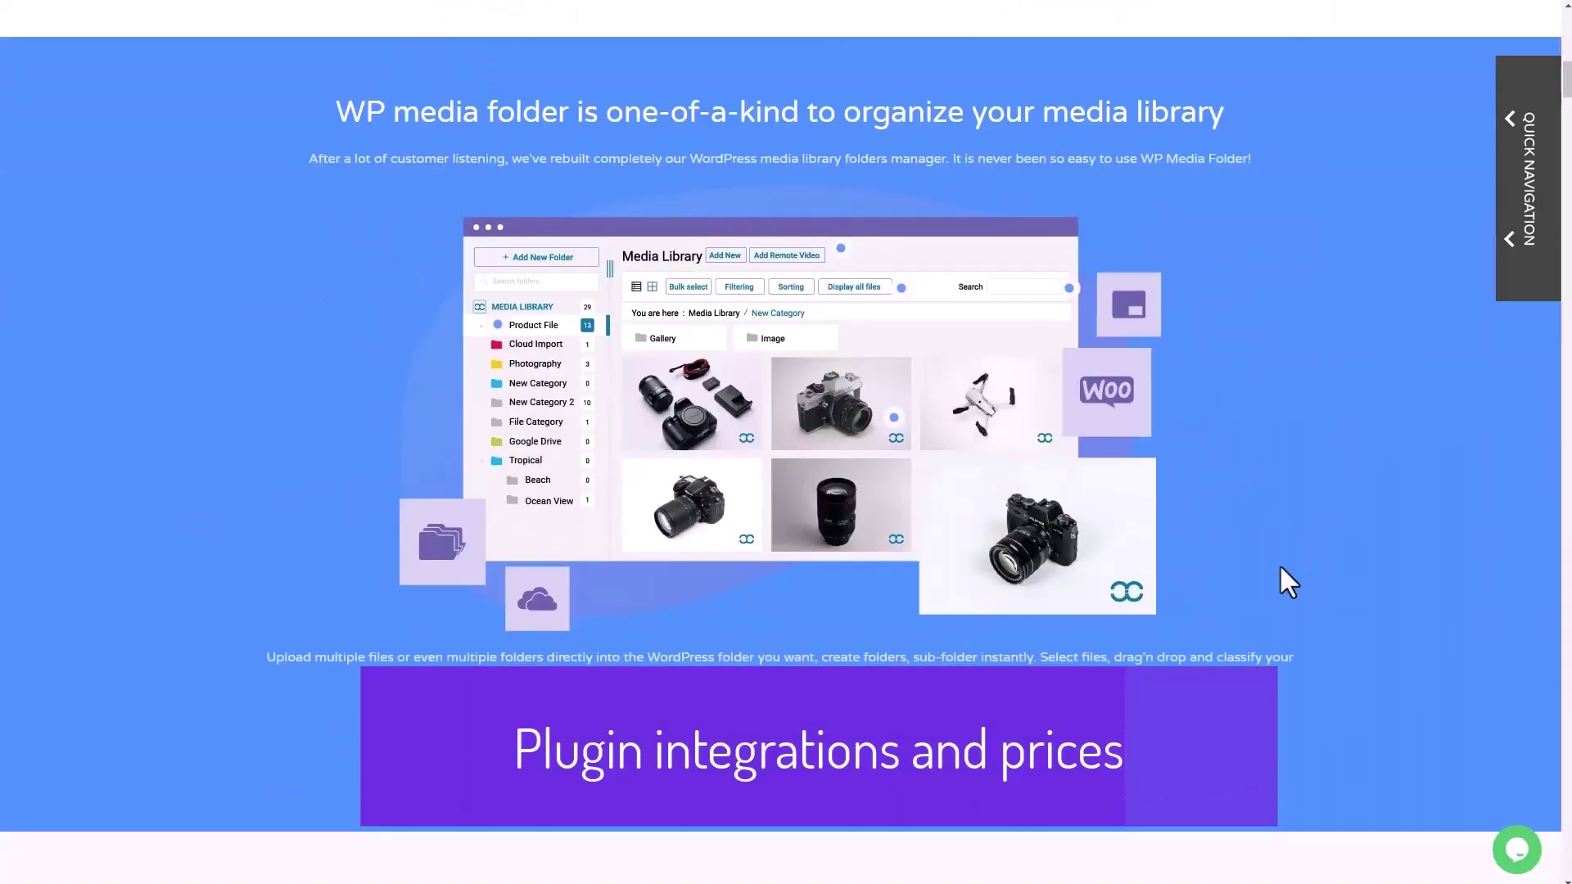
pyautogui.scroll(-10, 1369, 581)
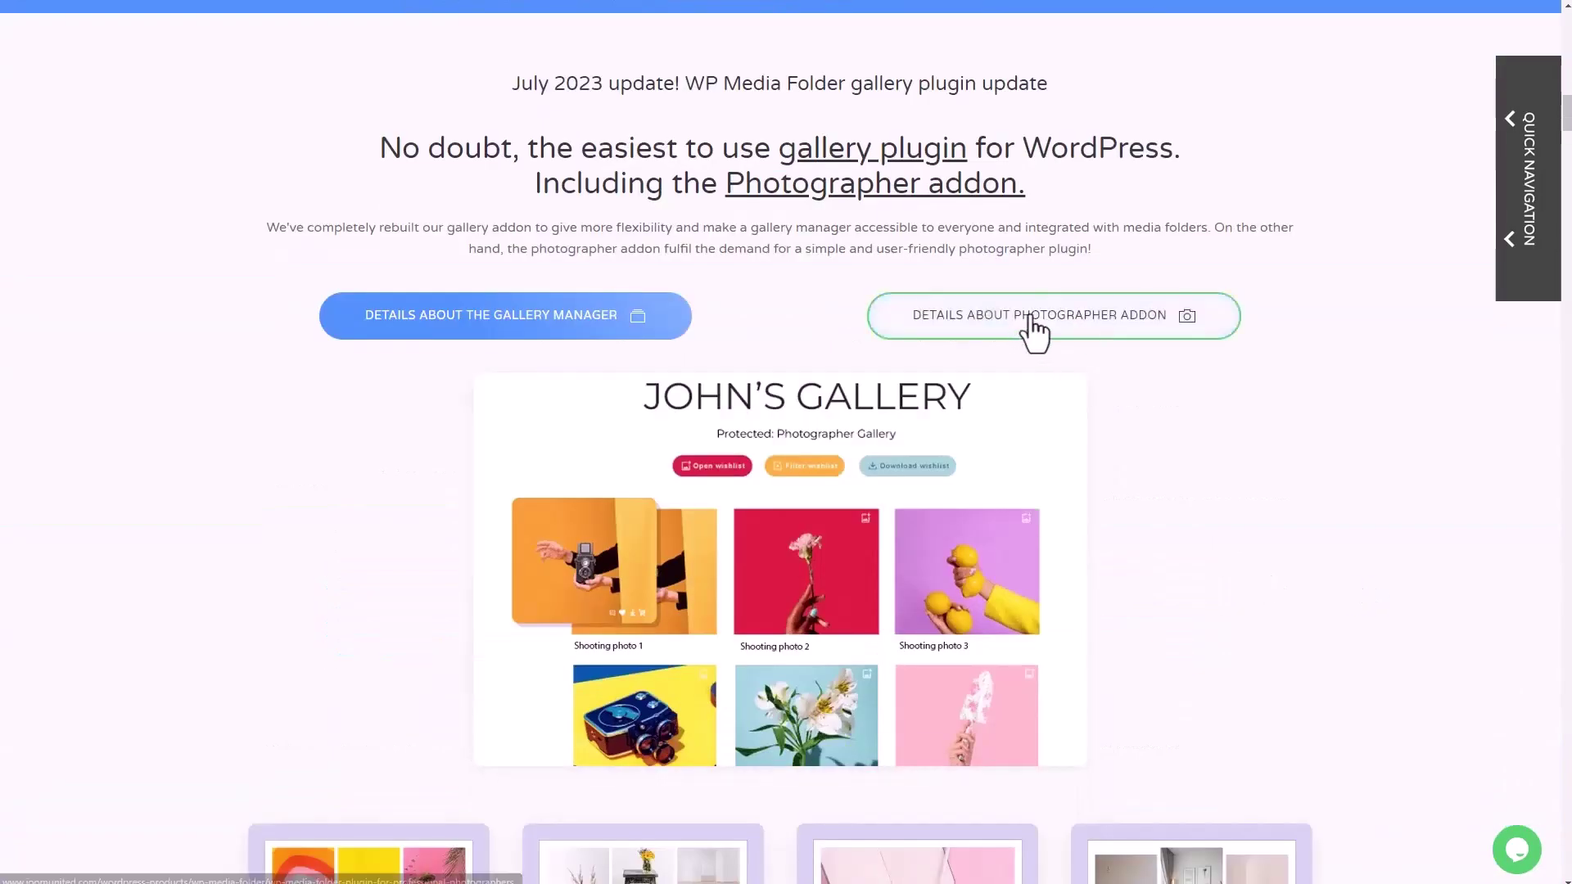
pyautogui.scroll(-10, 1264, 529)
pyautogui.scroll(-20, 1377, 575)
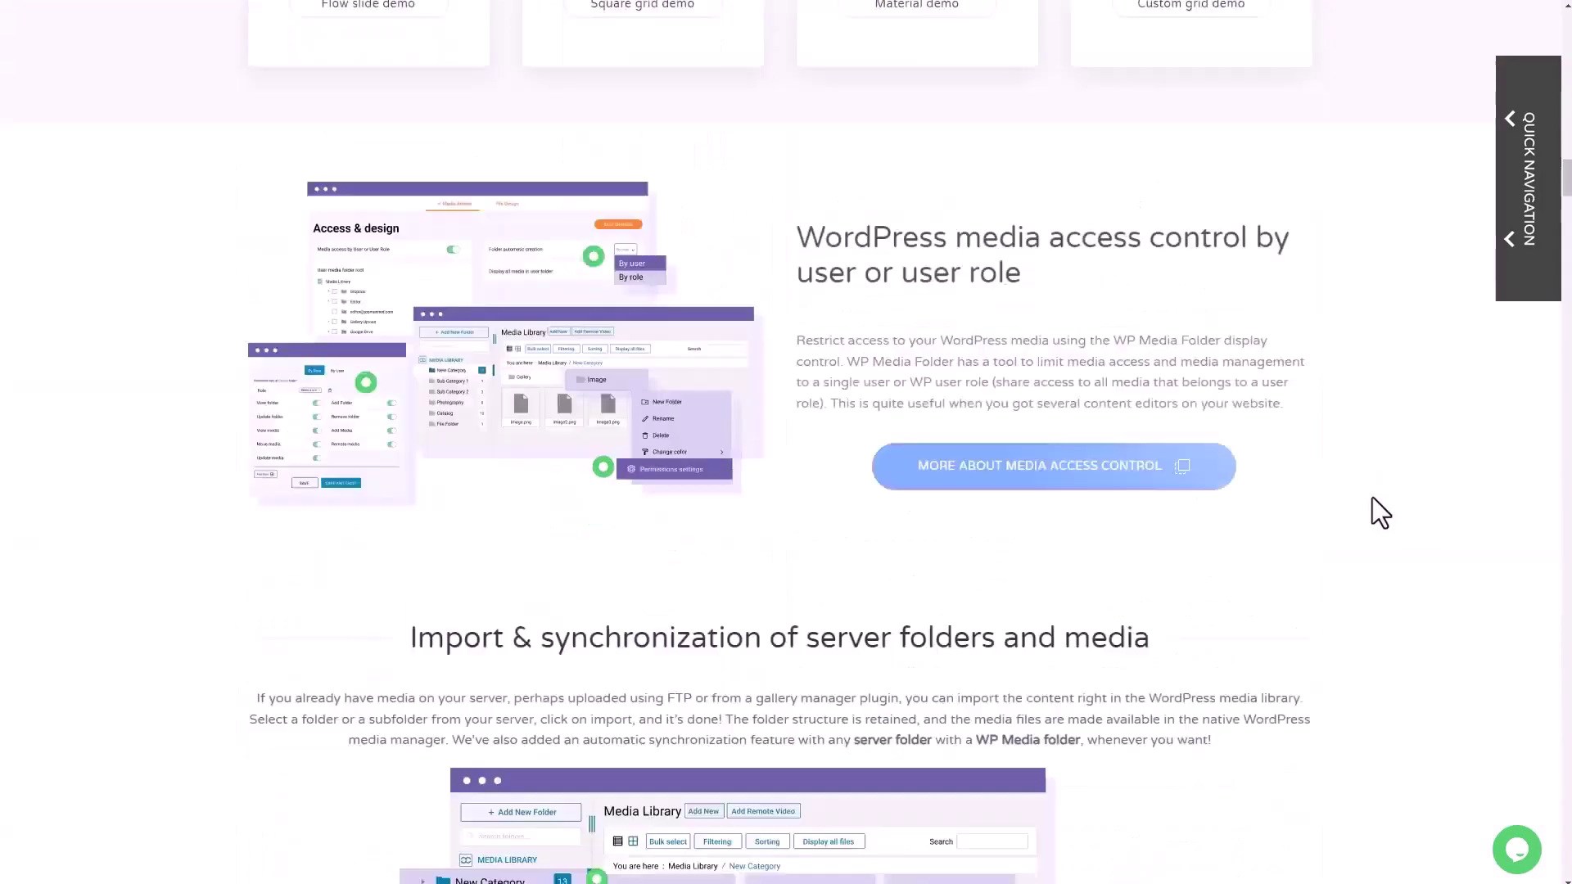
pyautogui.scroll(-20, 1255, 434)
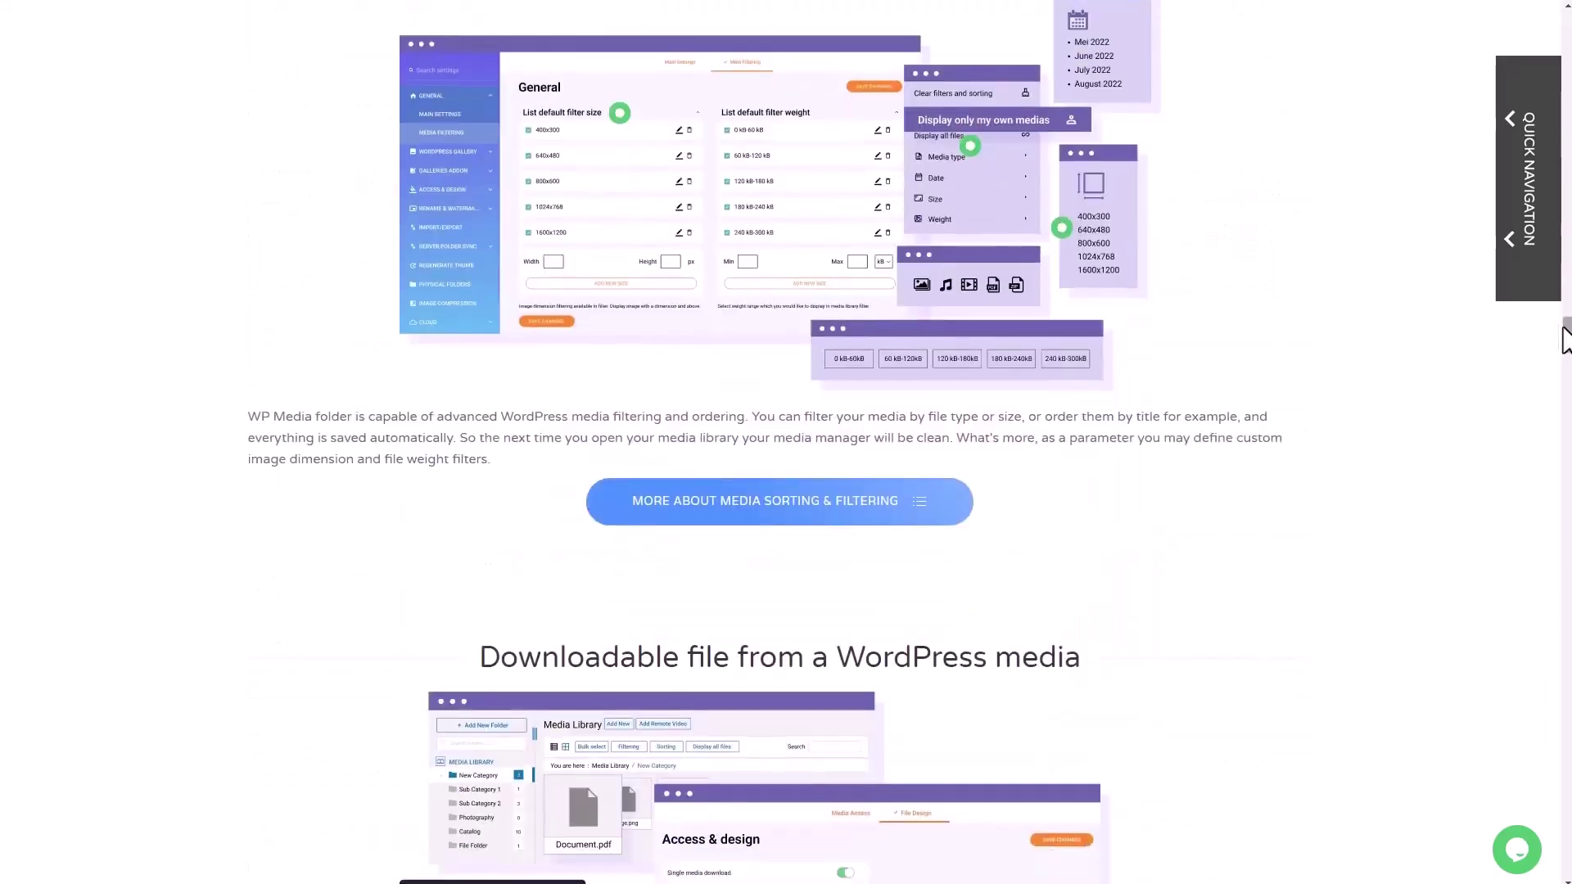
pyautogui.scroll(-15, 798, 380)
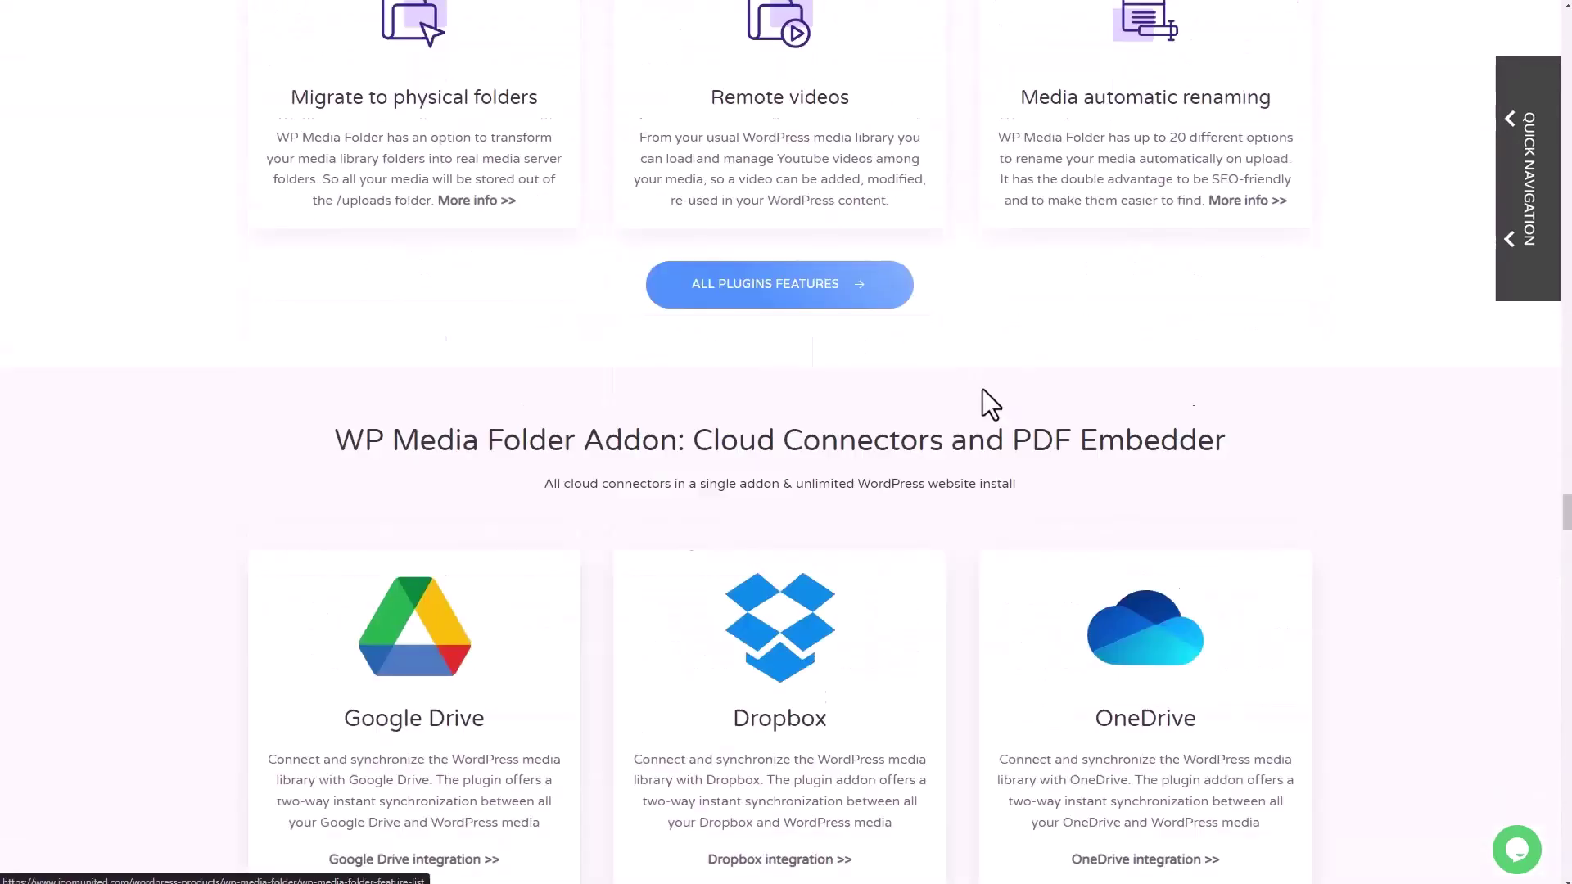
pyautogui.scroll(-20, 345, 332)
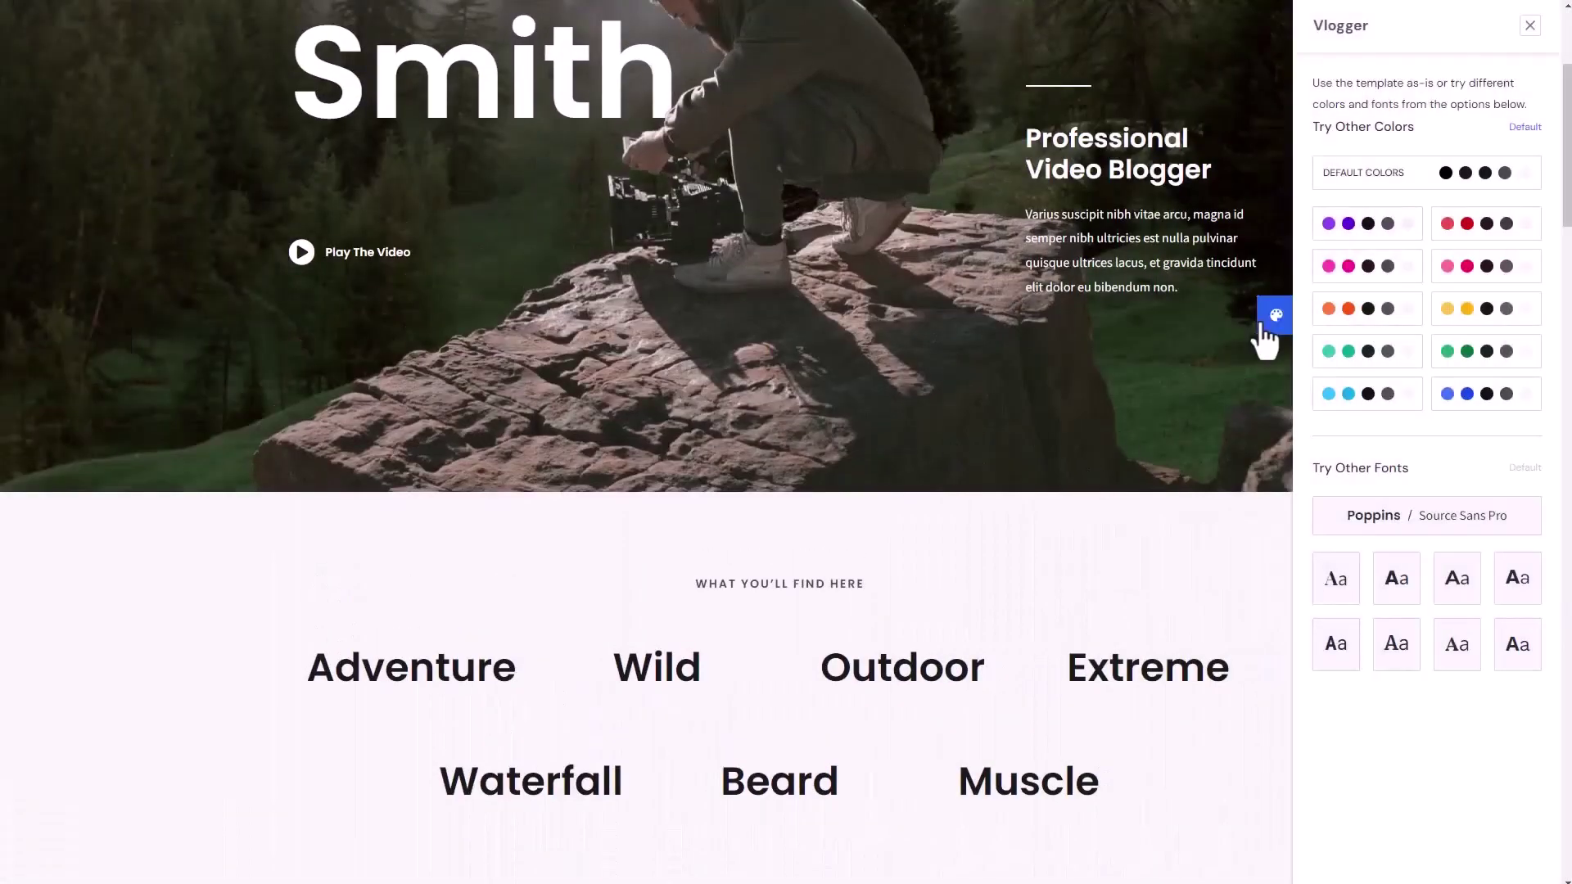
# - Show the Vlogger template's alternative colour palettes and font pairings, scrolling through About Me to Featured Vlog
pyautogui.click(1258, 328)
pyautogui.scroll(-10, 1141, 527)
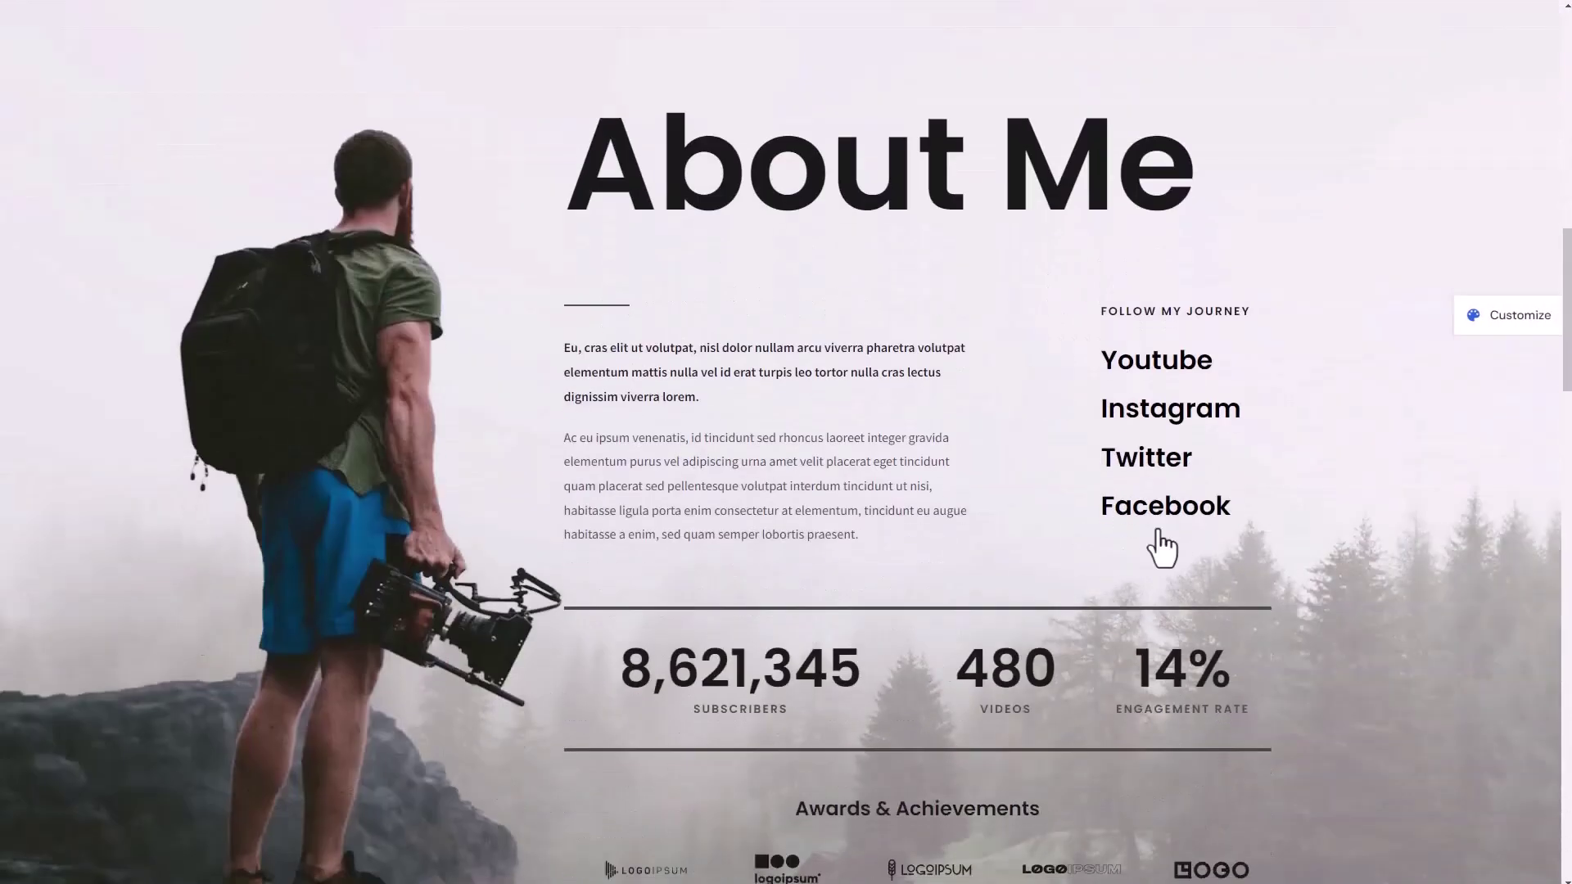
pyautogui.click(1506, 314)
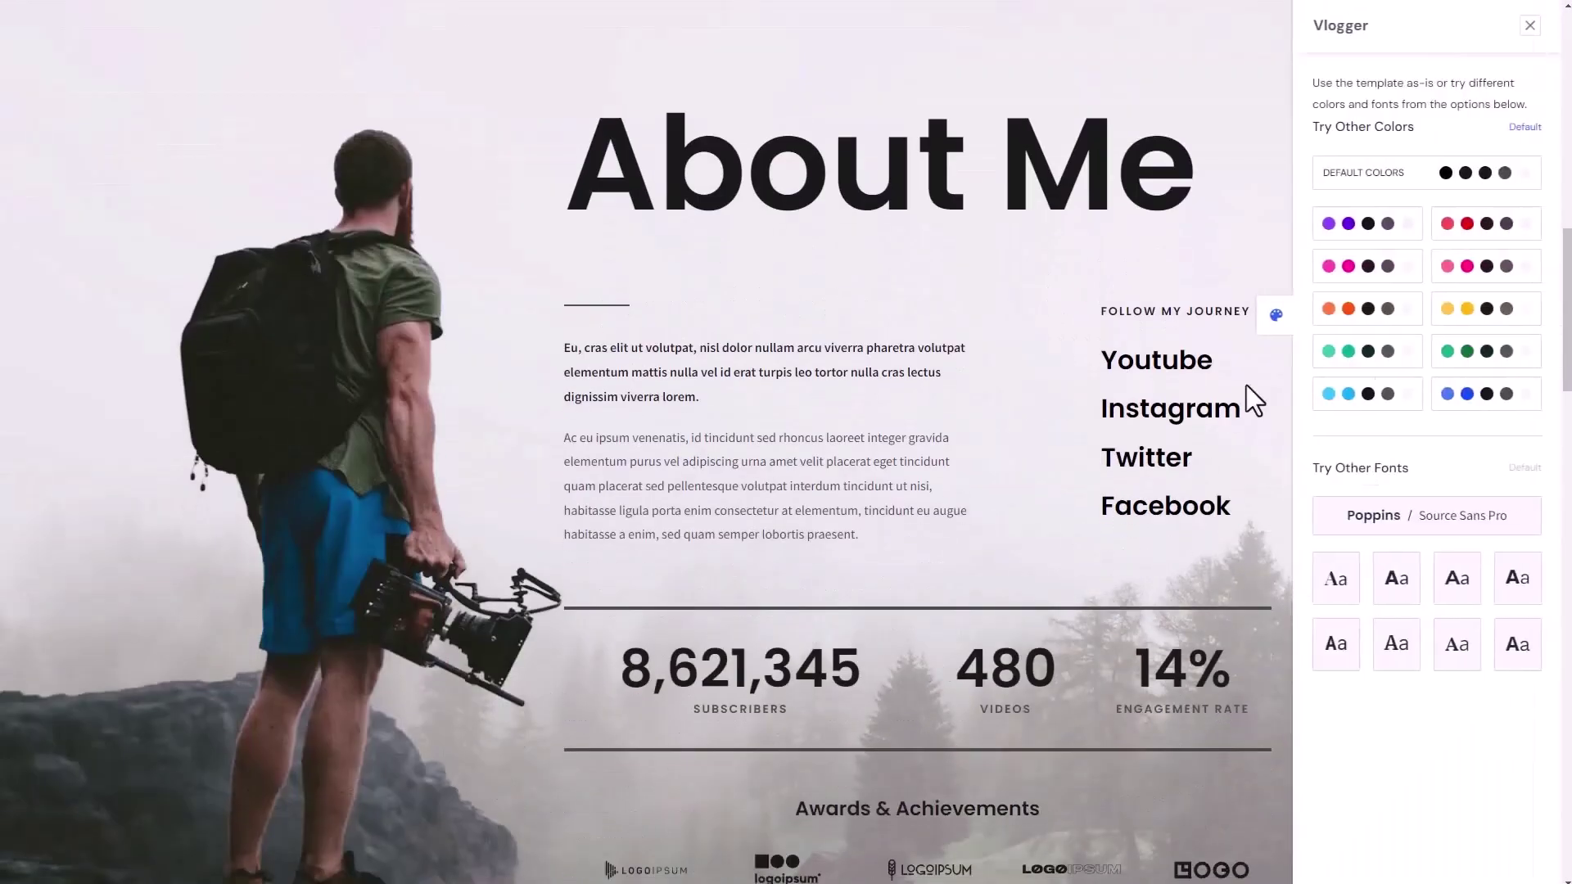
pyautogui.scroll(-10, 911, 567)
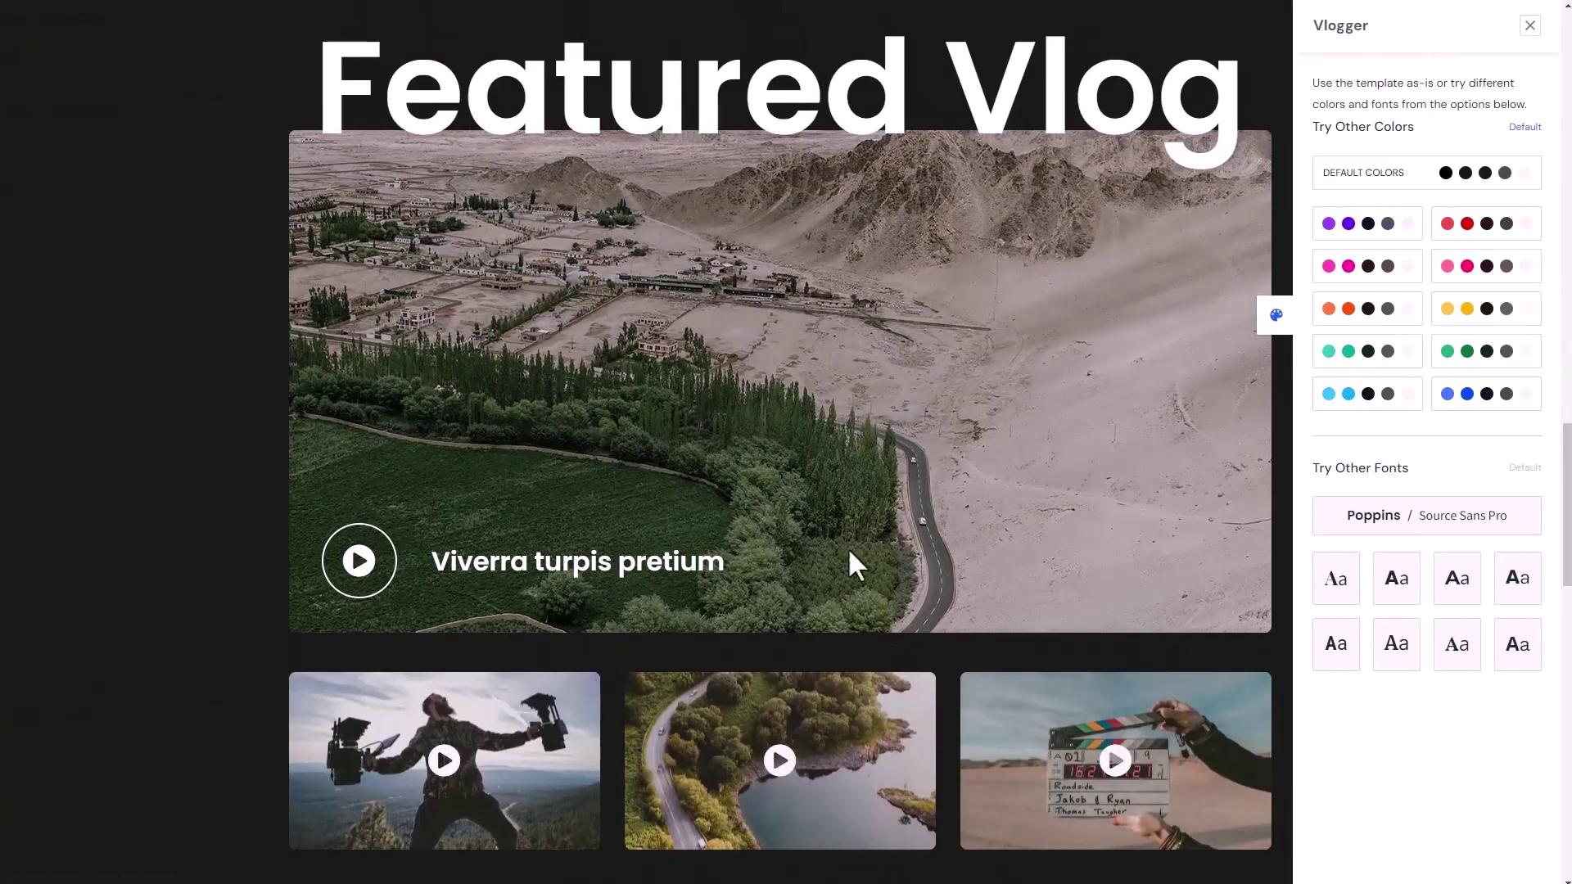